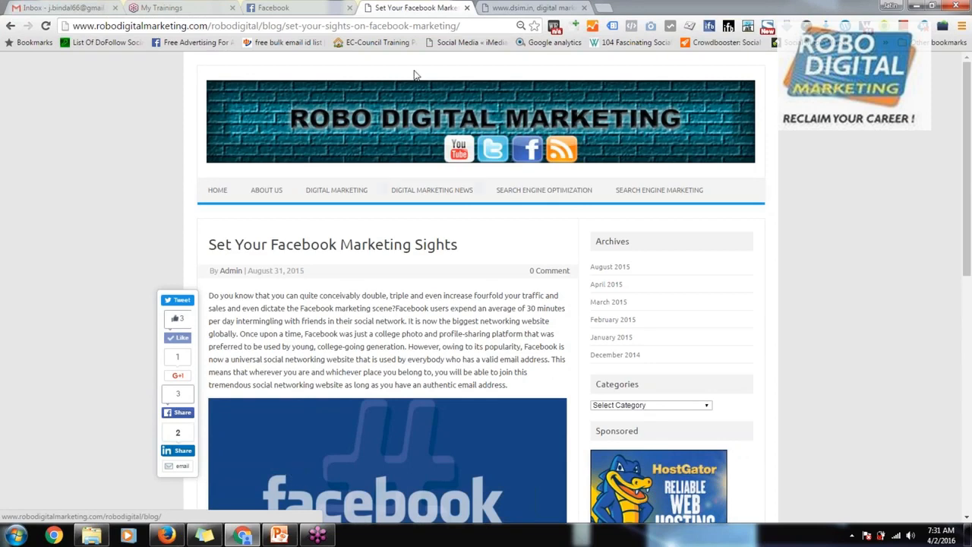
# Step: Open a new browser tab and enter "suria" as the start of the address
pyautogui.click(608, 9)
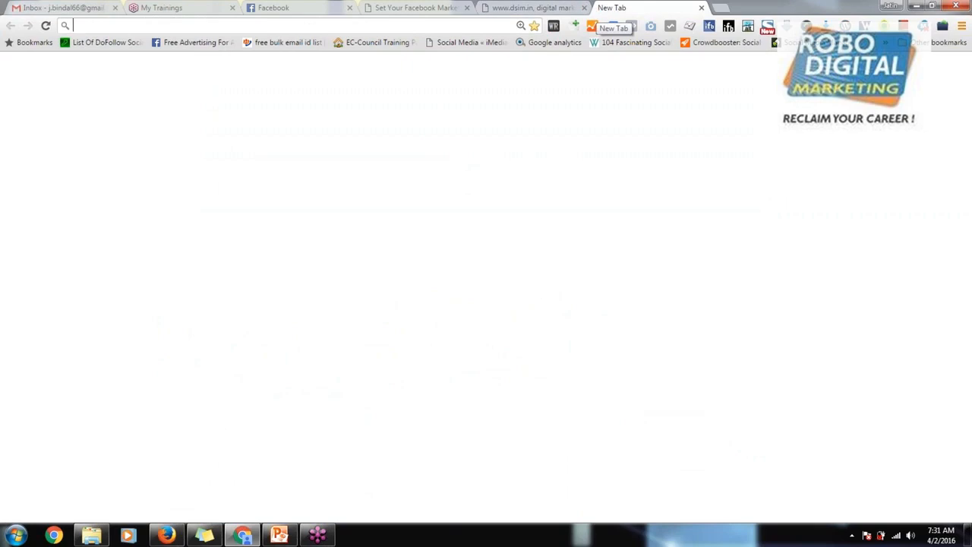
pyautogui.write('sm')
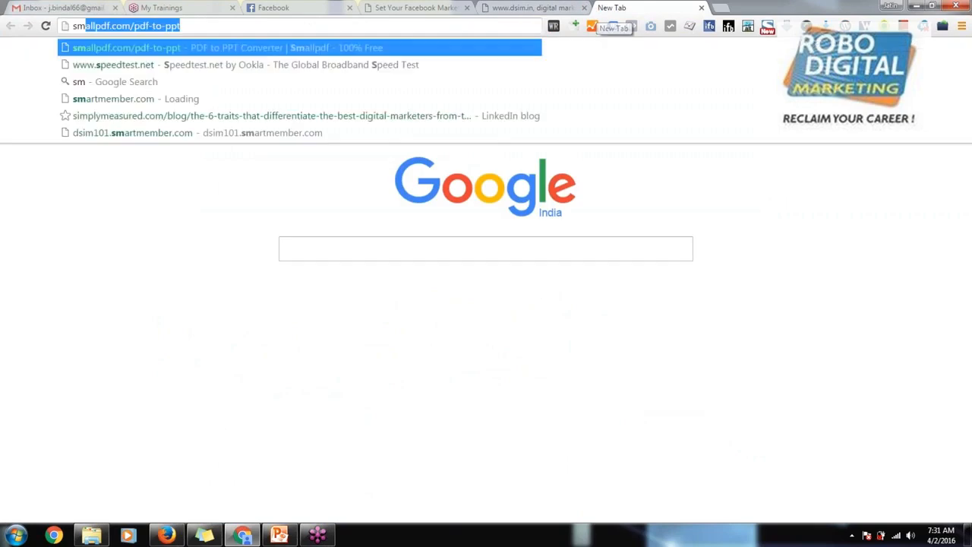
pyautogui.write('r')
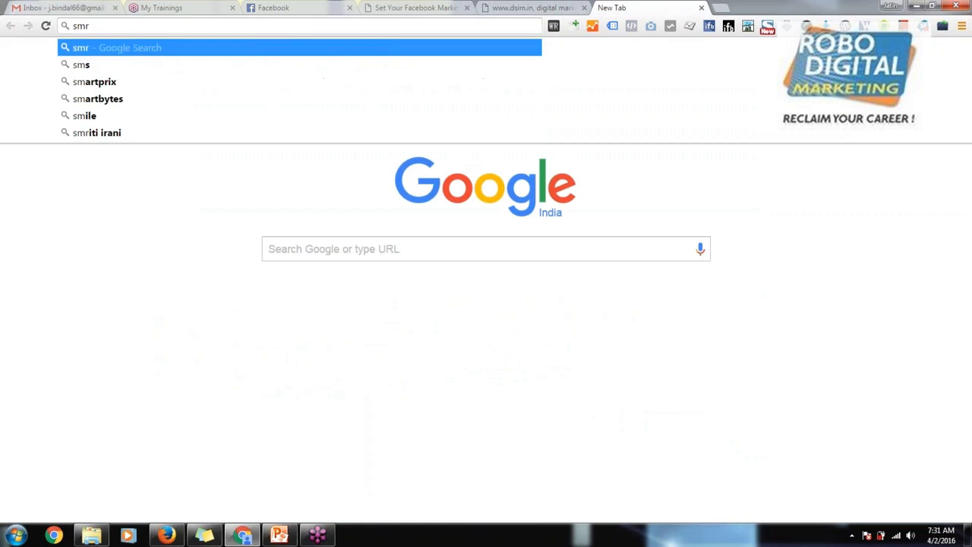
pyautogui.write('g')
pyautogui.press('BackSpace')
pyautogui.press('BackSpace')
pyautogui.press('BackSpace')
pyautogui.press('BackSpace')
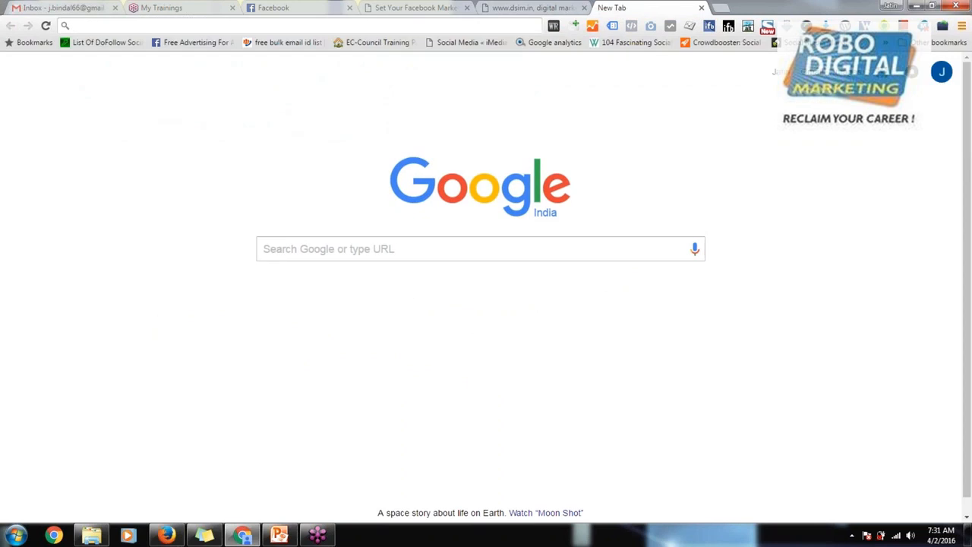
pyautogui.write('surya')
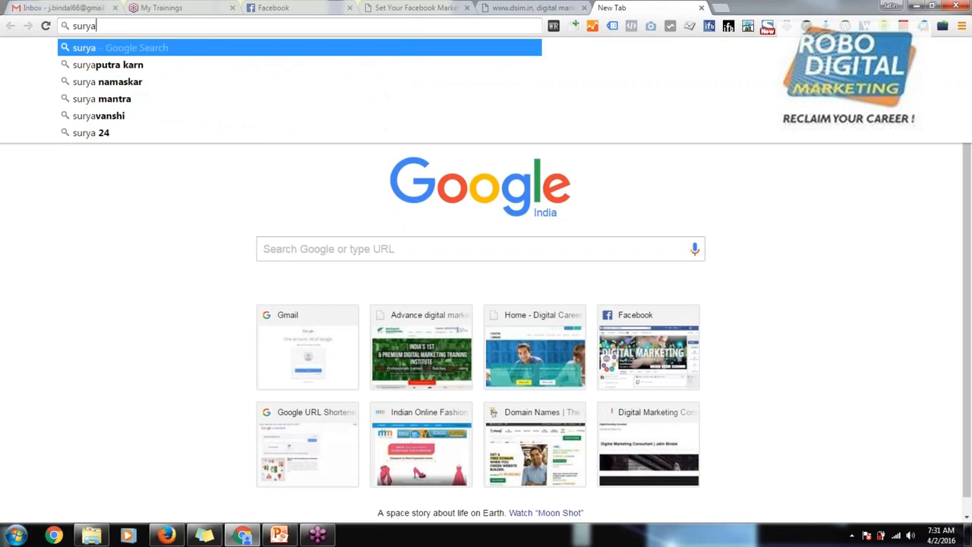
pyautogui.press('BackSpace')
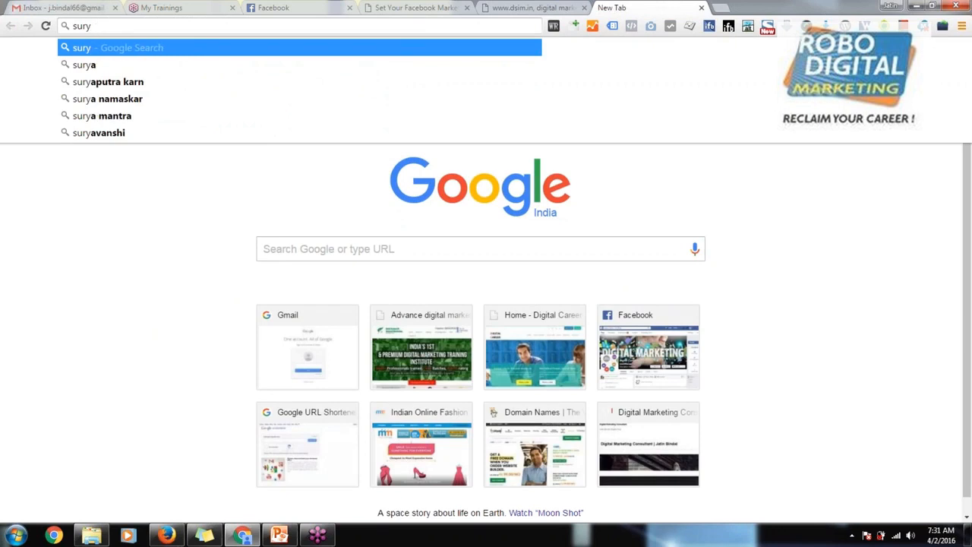
pyautogui.press('BackSpace')
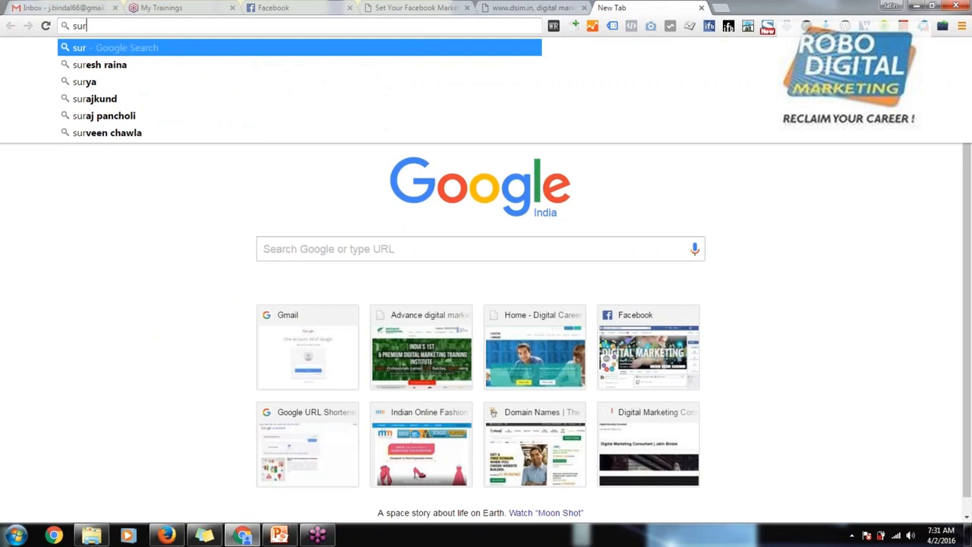
pyautogui.write('ia')
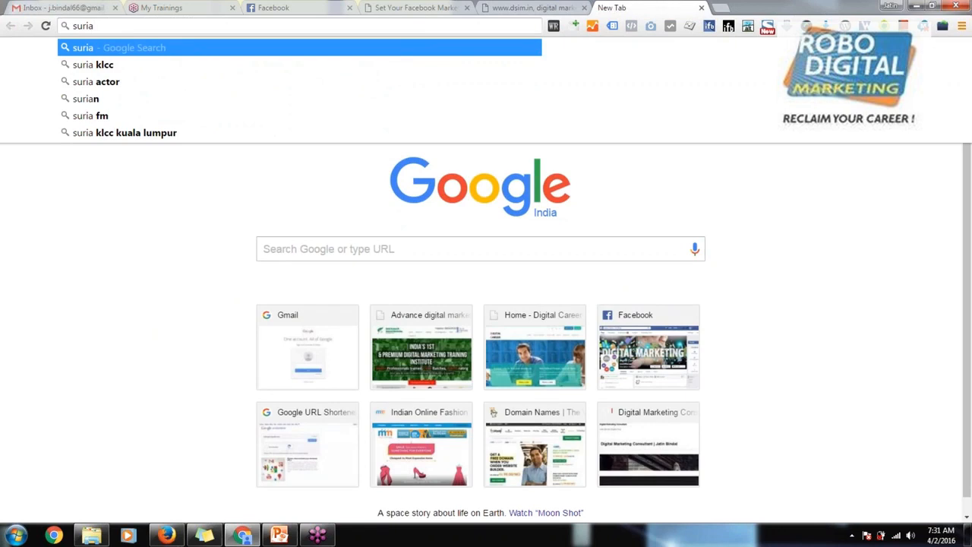
pyautogui.click(859, 317)
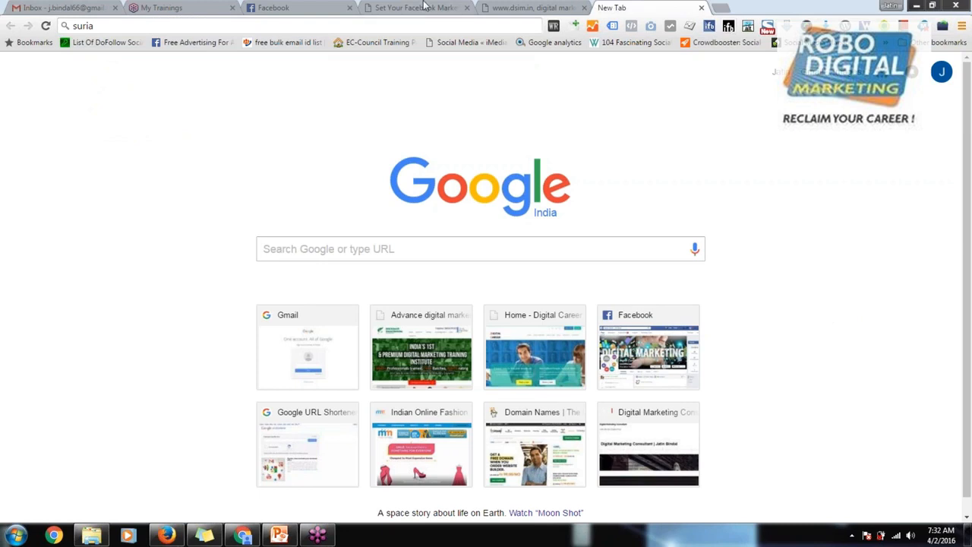
# Step: Load suriafm.com in the new tab
pyautogui.click(351, 23)
pyautogui.write('suriafm.com')
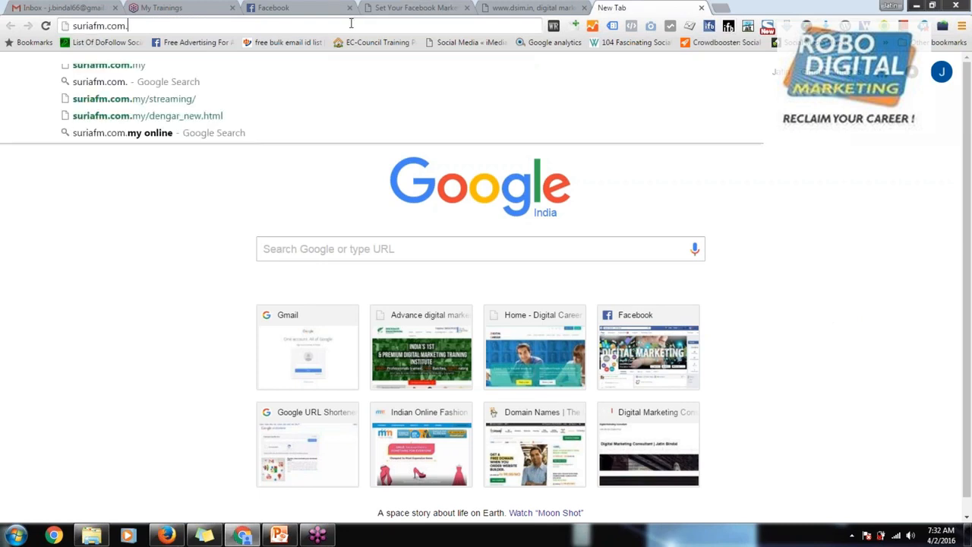
pyautogui.press('Return')
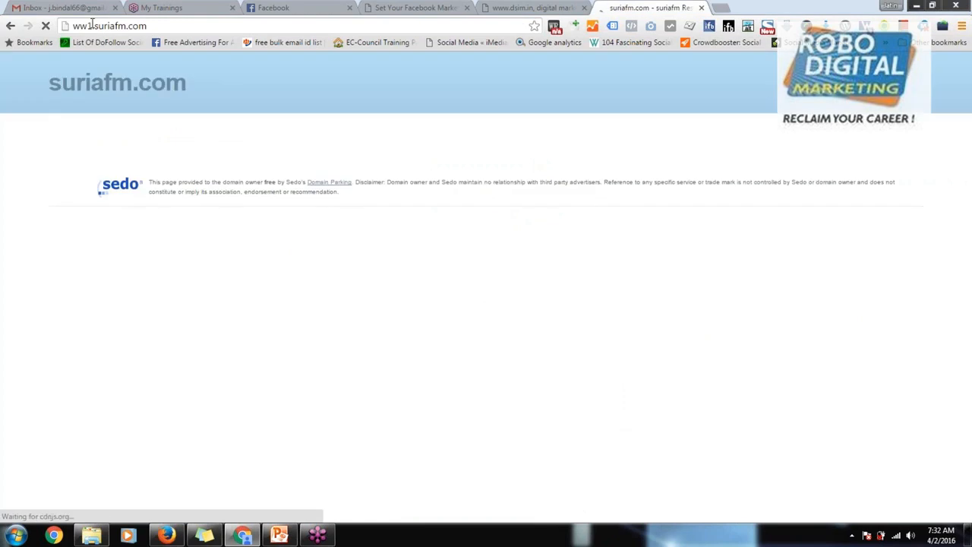
# Step: Try to load suria.fm.com by adding a dot after "suria" in the address
pyautogui.click(94, 26)
pyautogui.click(94, 26)
pyautogui.press('BackSpace')
pyautogui.press('BackSpace')
pyautogui.press('BackSpace')
pyautogui.press('BackSpace')
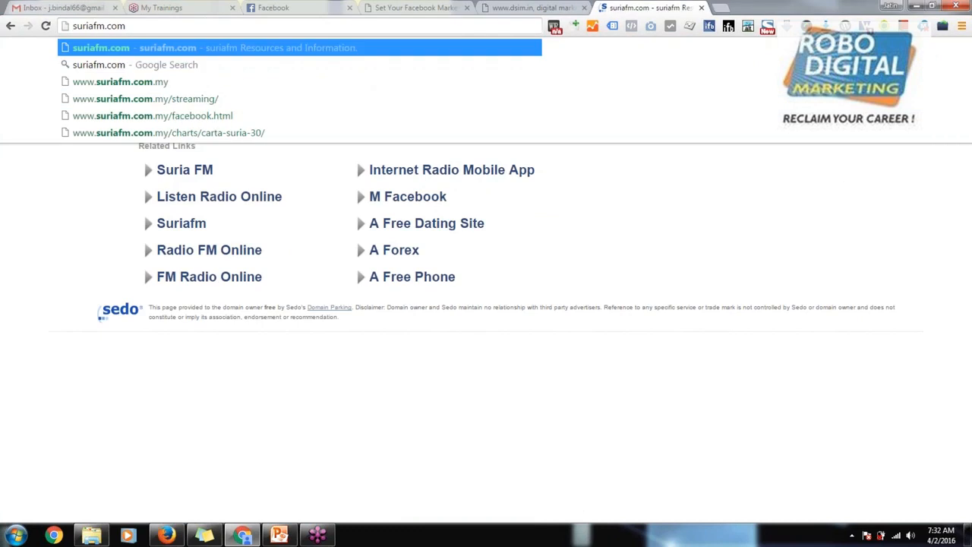
pyautogui.click(94, 26)
pyautogui.write('.')
pyautogui.press('Return')
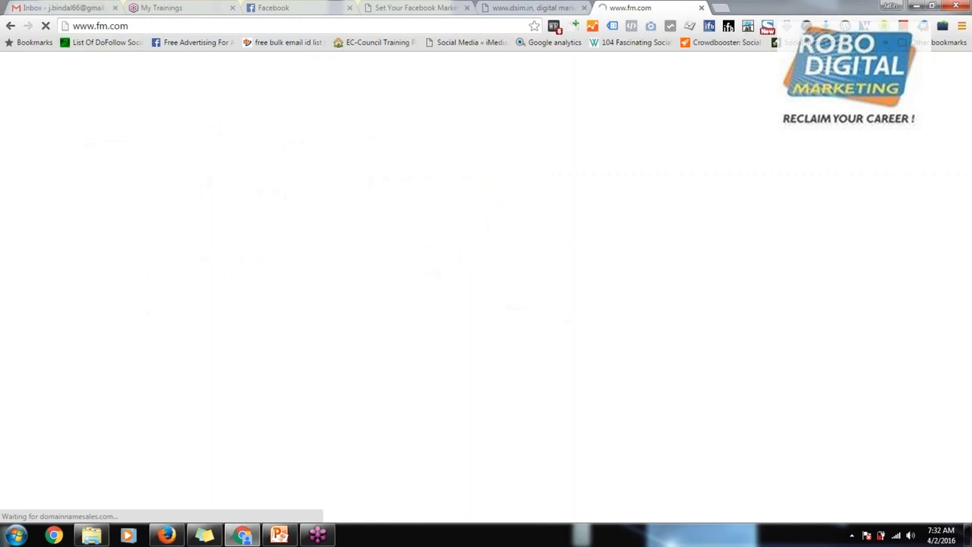
# Step: Load the Suria FM website at suriafm.com.my
pyautogui.click(121, 26)
pyautogui.write('suria')
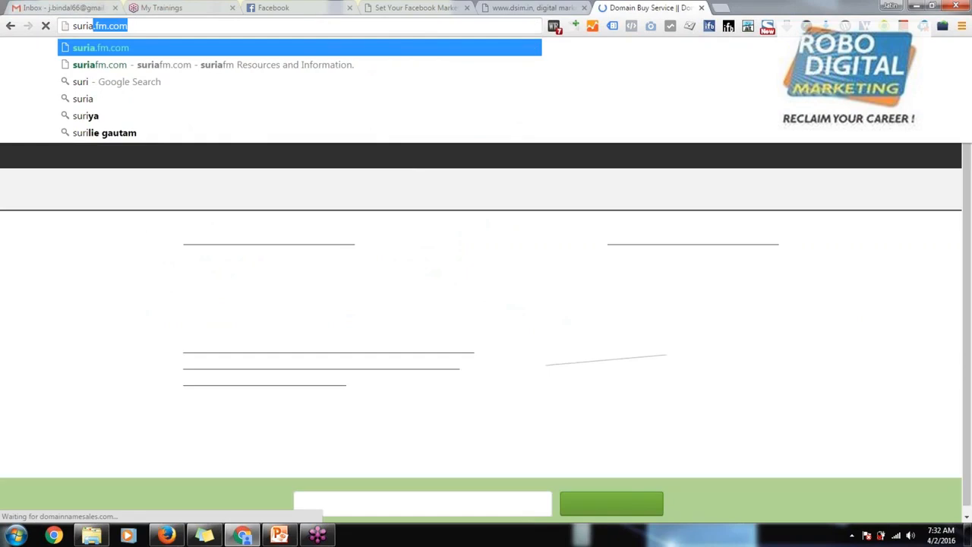
pyautogui.write('fm.my')
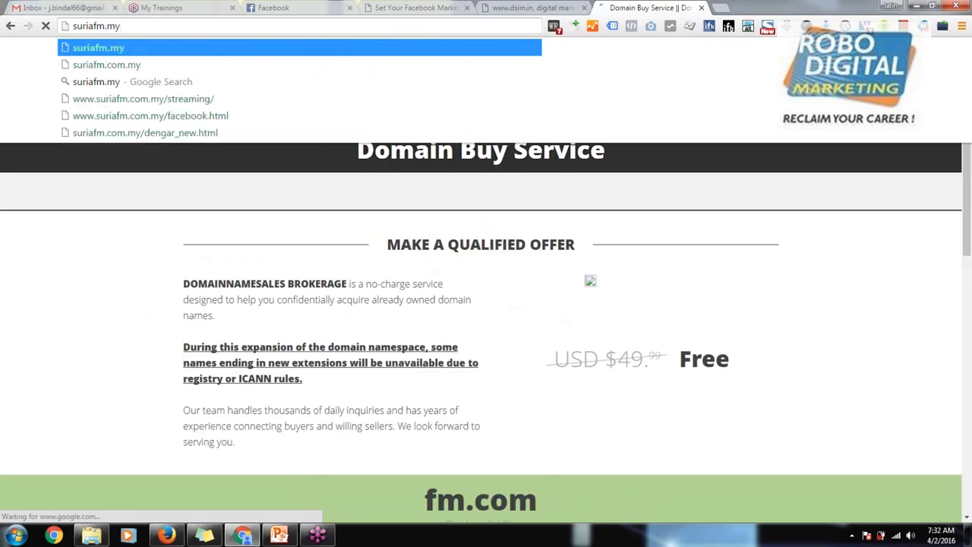
pyautogui.press('Left')
pyautogui.press('Left')
pyautogui.write('com.')
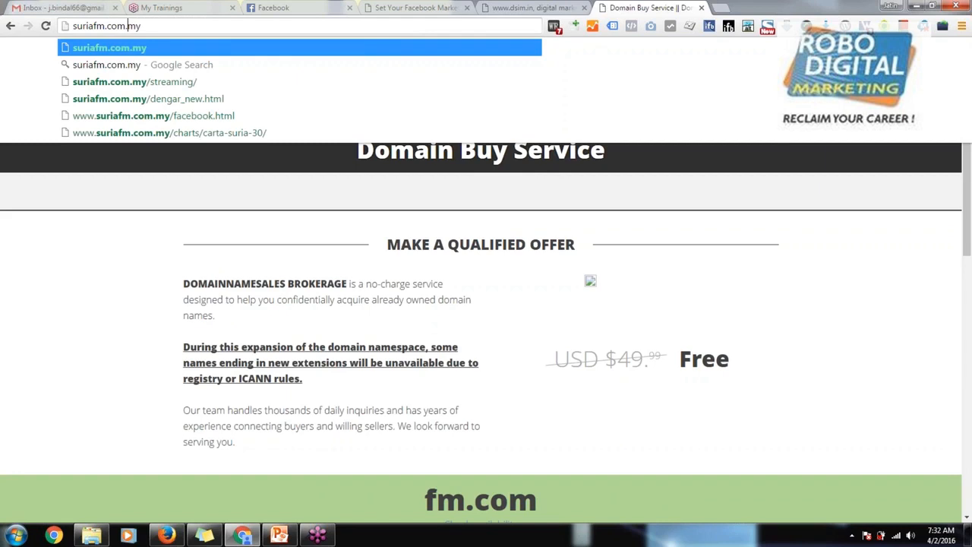
pyautogui.press('Return')
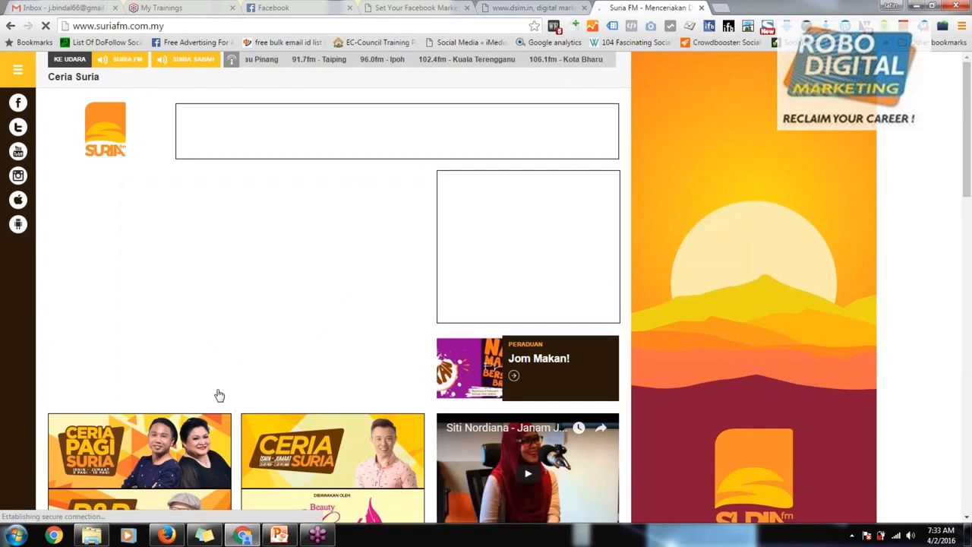
# Step: Skim the Suria FM home page down to its contest and music chart sections and return to the start
pyautogui.scroll(-1, 288, 387)
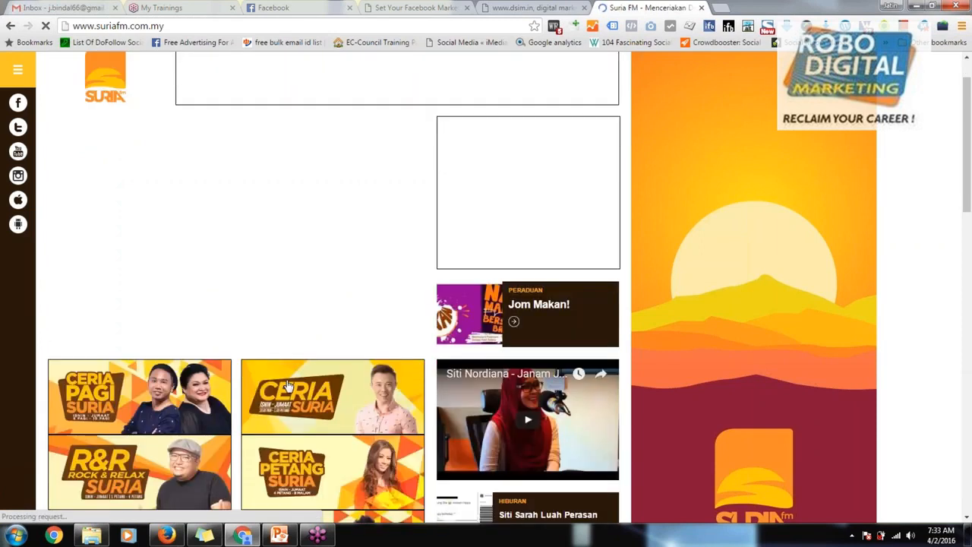
pyautogui.scroll(-10, 288, 387)
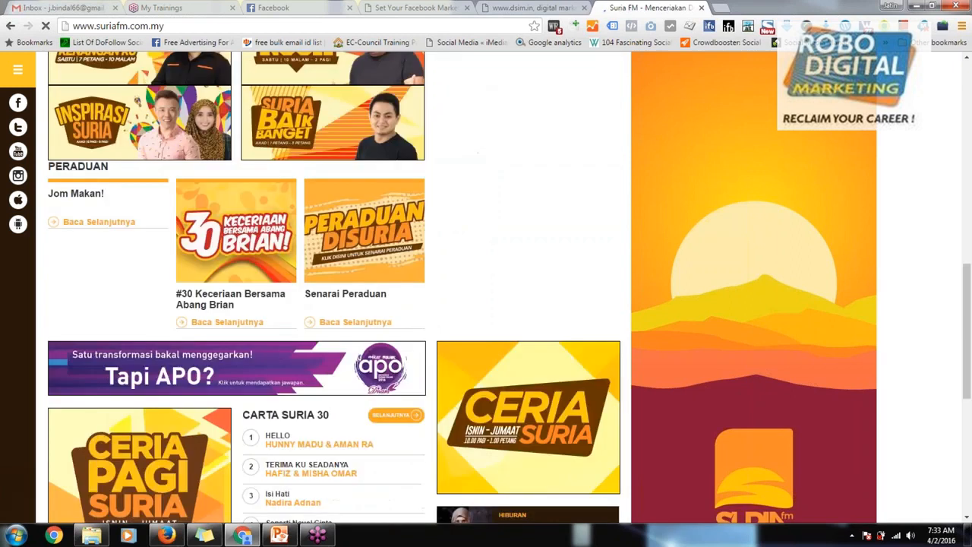
pyautogui.scroll(-5, 289, 387)
pyautogui.scroll(4, 288, 387)
pyautogui.scroll(12, 289, 386)
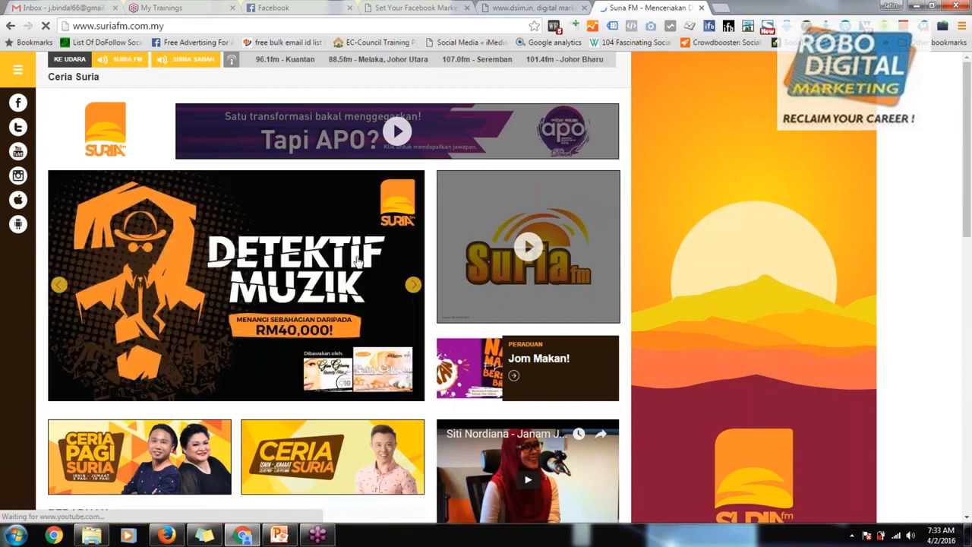
# Step: Go through the slides of the large banner carousel on the Suria FM home page
pyautogui.click(414, 288)
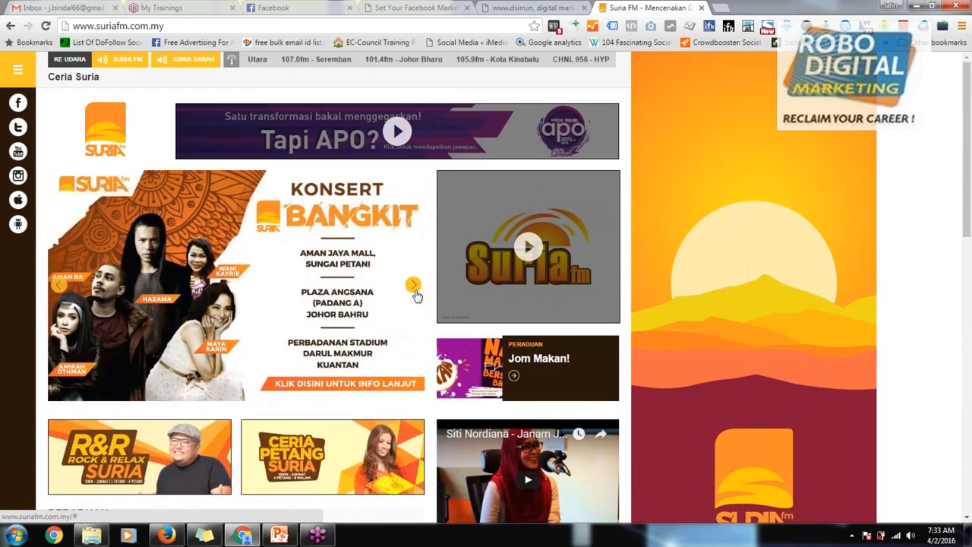
pyautogui.click(414, 287)
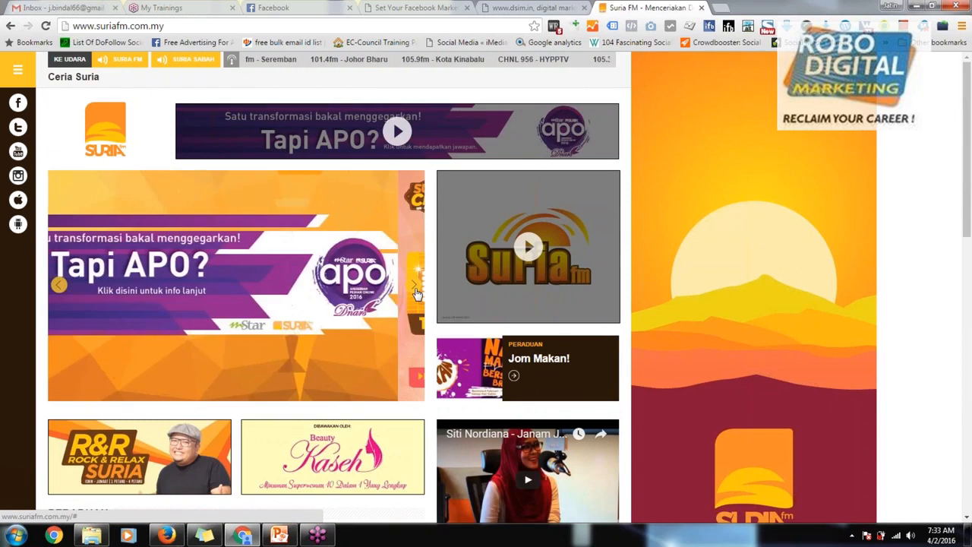
pyautogui.click(414, 287)
pyautogui.click(414, 287)
pyautogui.click(414, 288)
pyautogui.click(414, 287)
pyautogui.click(413, 287)
pyautogui.click(414, 288)
pyautogui.click(414, 287)
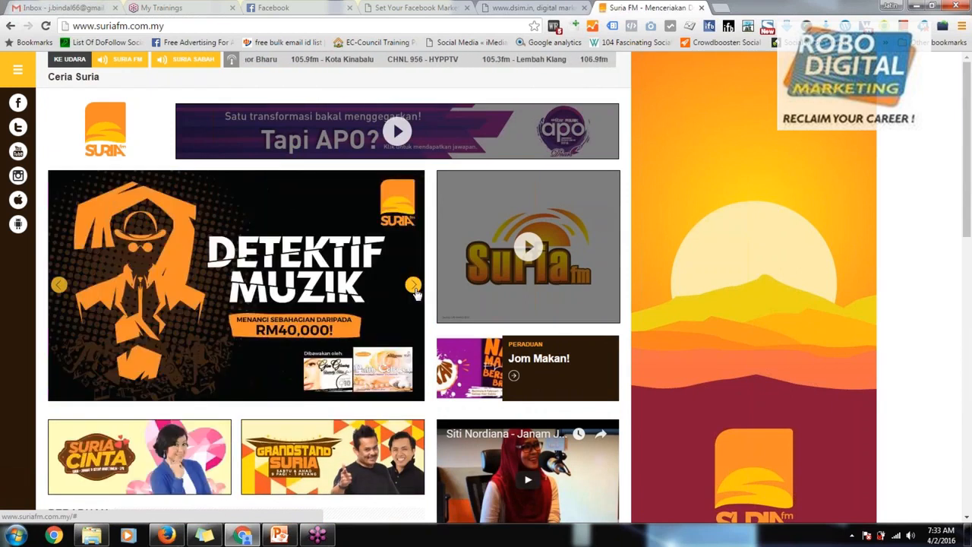
pyautogui.click(414, 287)
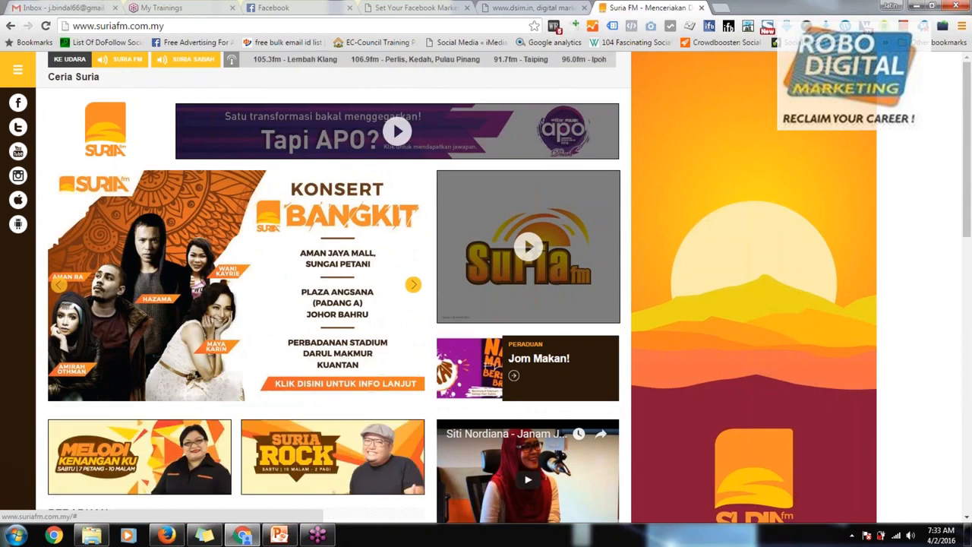
# Step: Examine the Peraduan, Carta Suria 30 and Hiburan sections of the home page
pyautogui.scroll(-2, 511, 392)
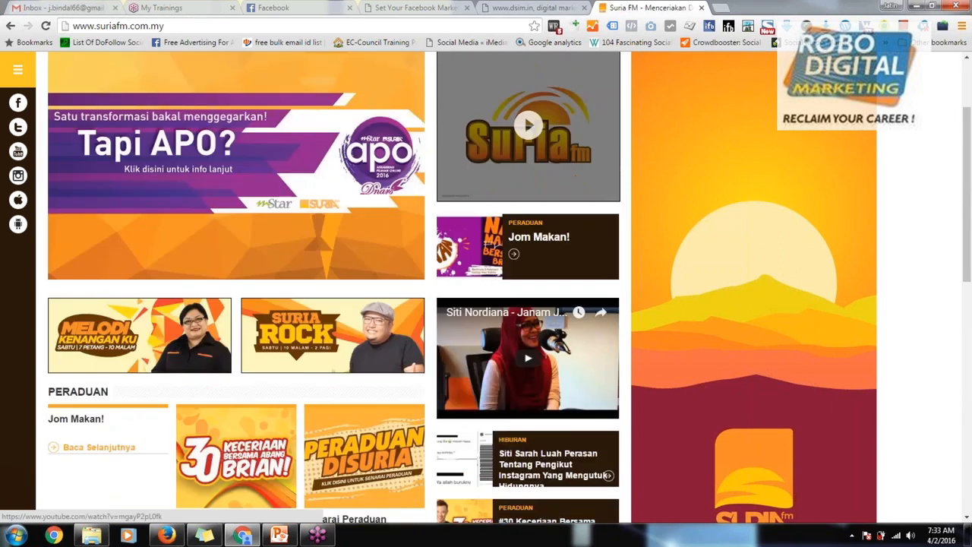
pyautogui.scroll(-4, 511, 391)
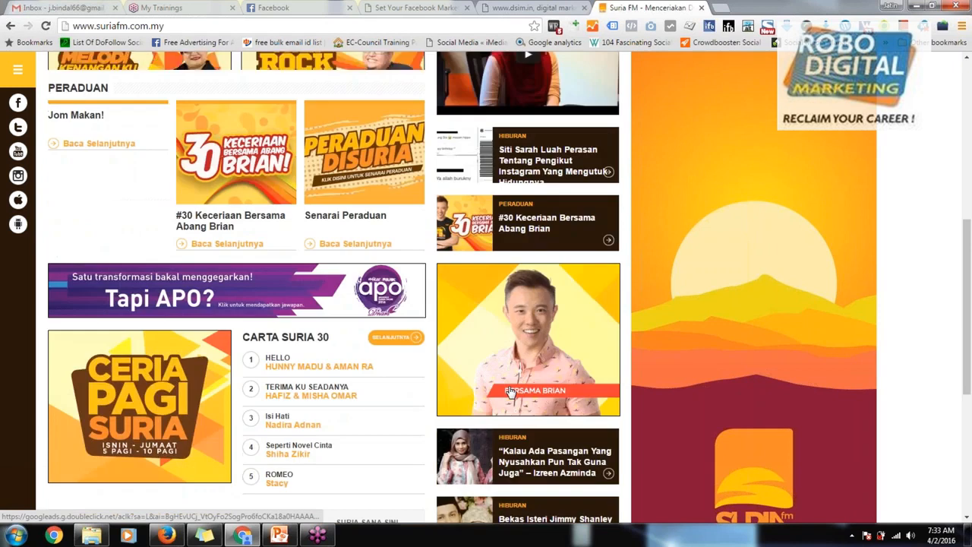
pyautogui.scroll(-5, 510, 391)
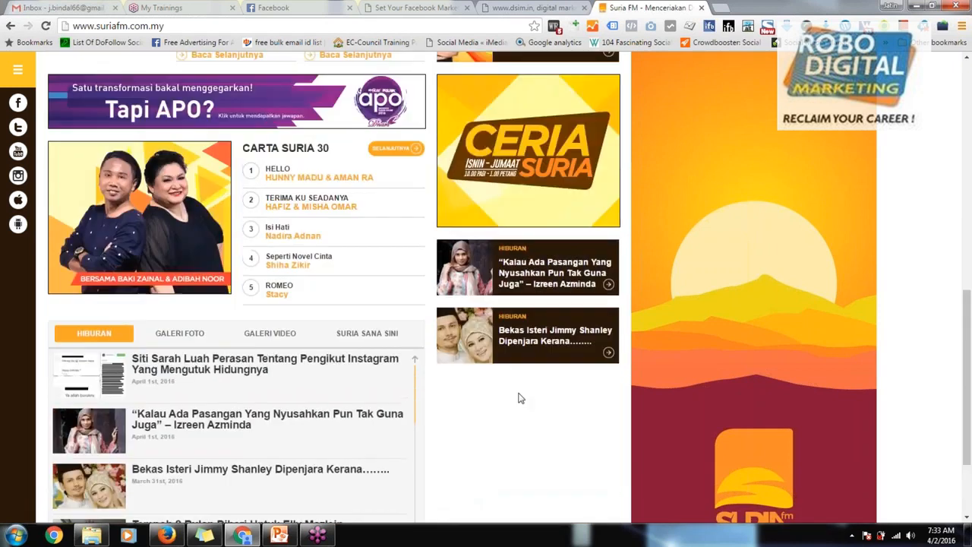
pyautogui.scroll(10, 519, 397)
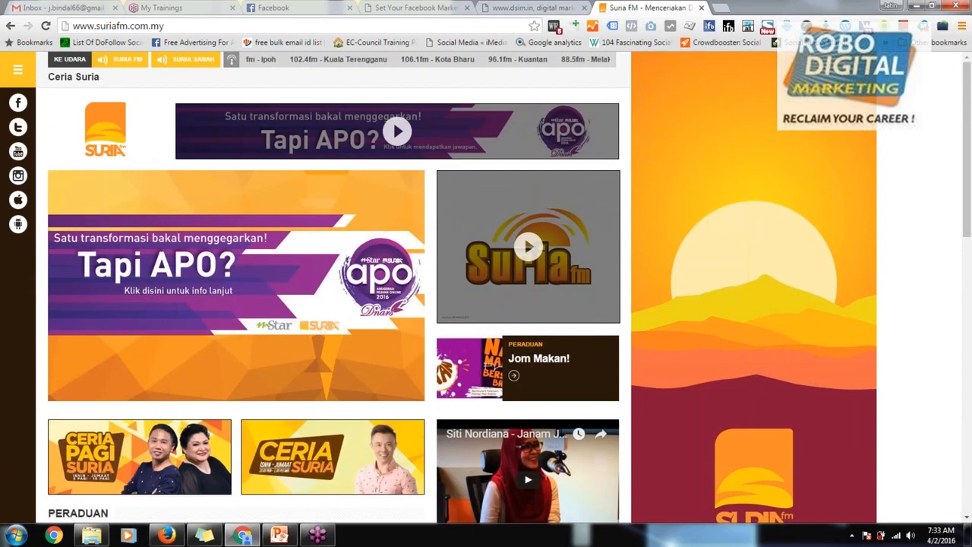
# Step: Select the Suria FM site address, and search Google for tools.pingdom in a new tab
pyautogui.click(160, 25)
pyautogui.hotkey('ctrl', 'c')
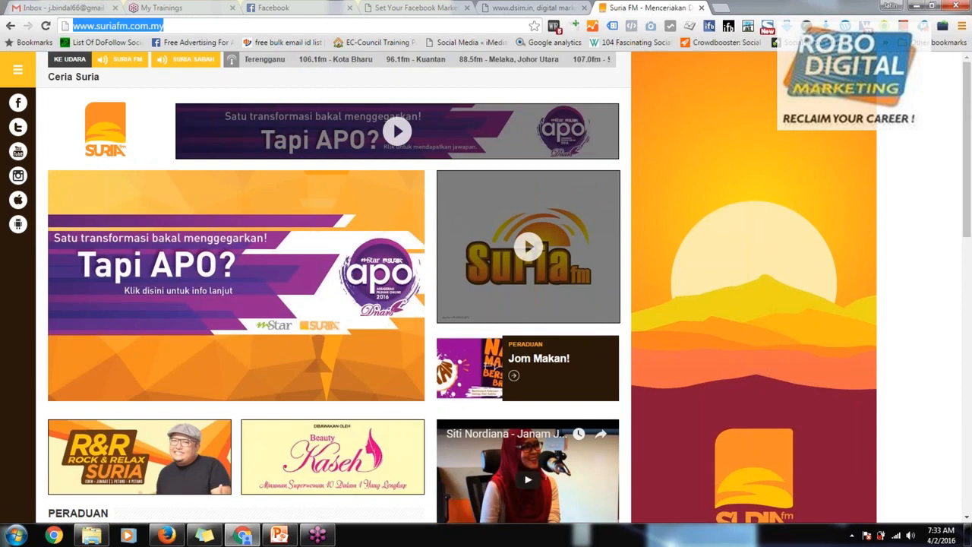
pyautogui.click(721, 6)
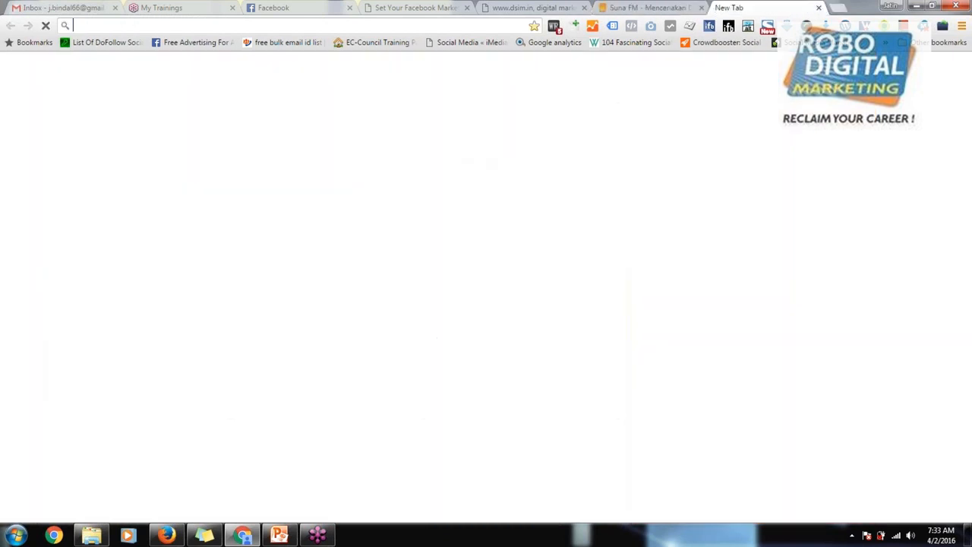
pyautogui.write('t')
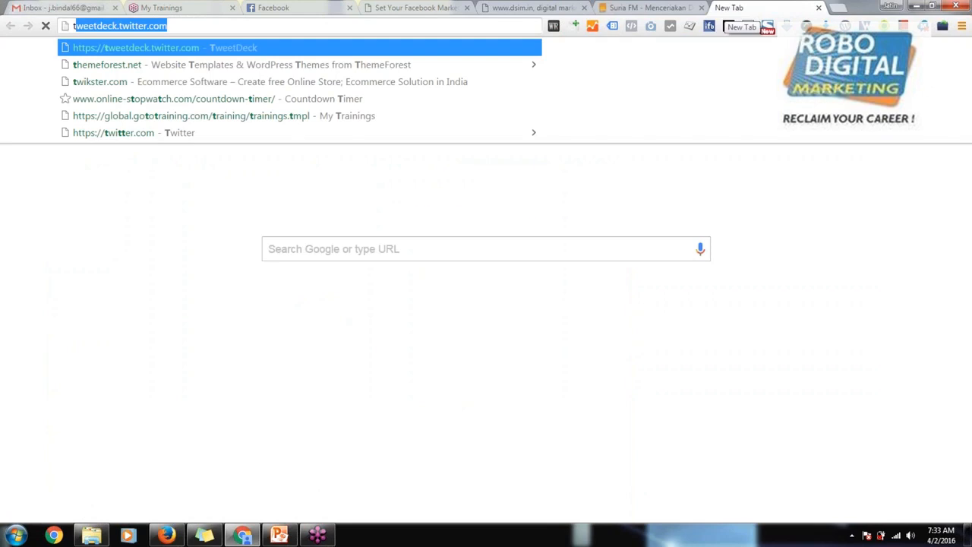
pyautogui.write('ools.')
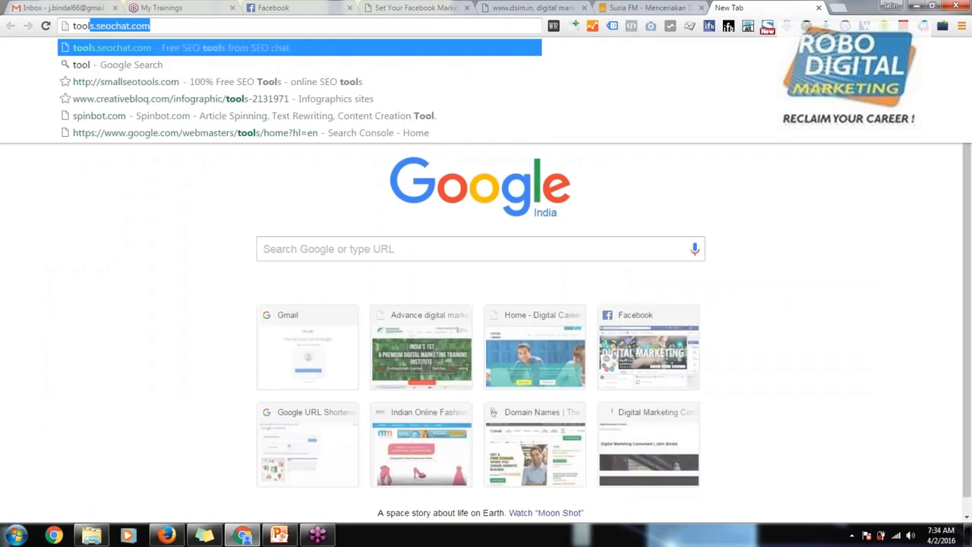
pyautogui.write('p')
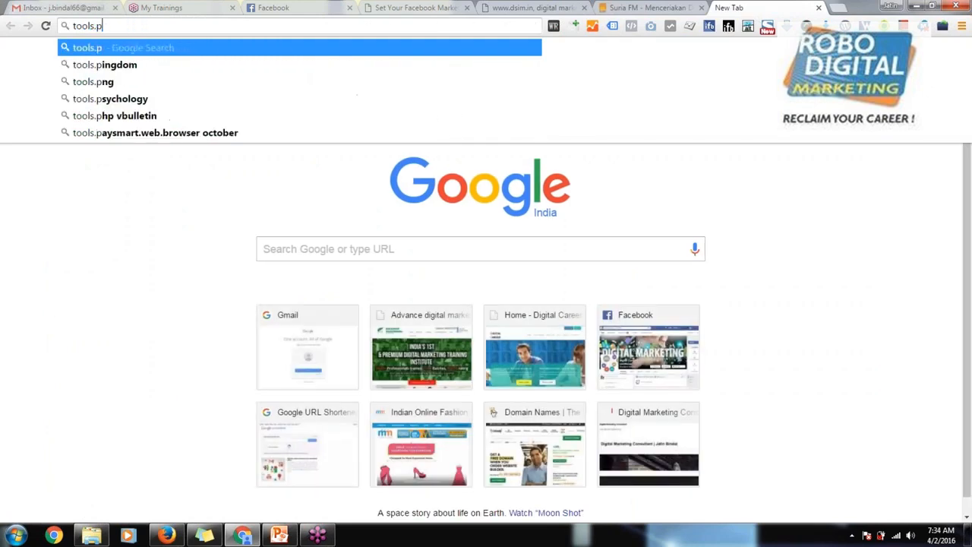
pyautogui.press('Down')
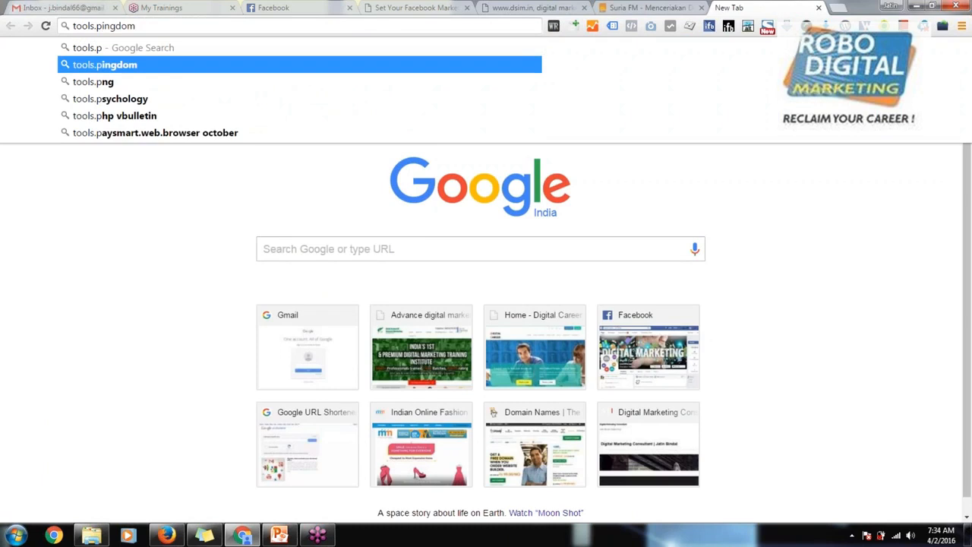
pyautogui.press('Return')
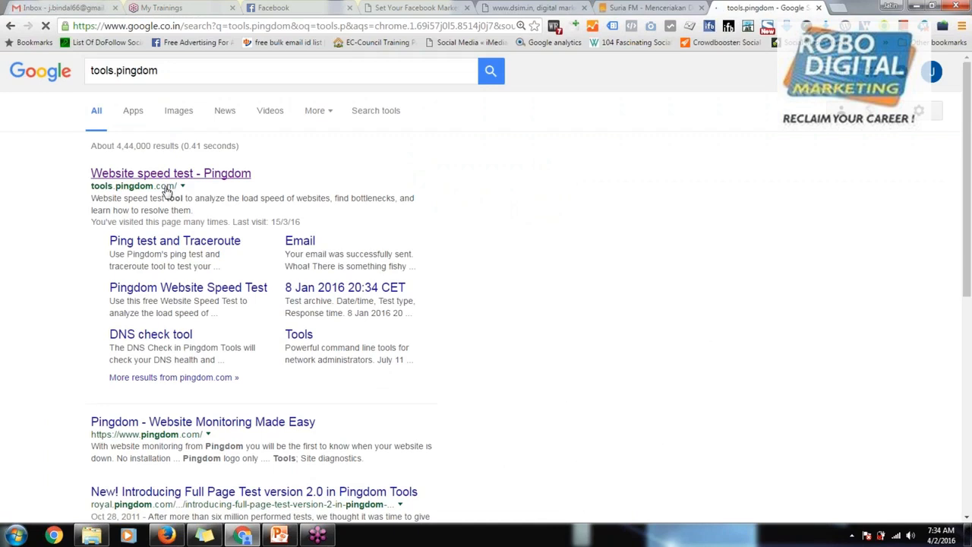
pyautogui.click(171, 174)
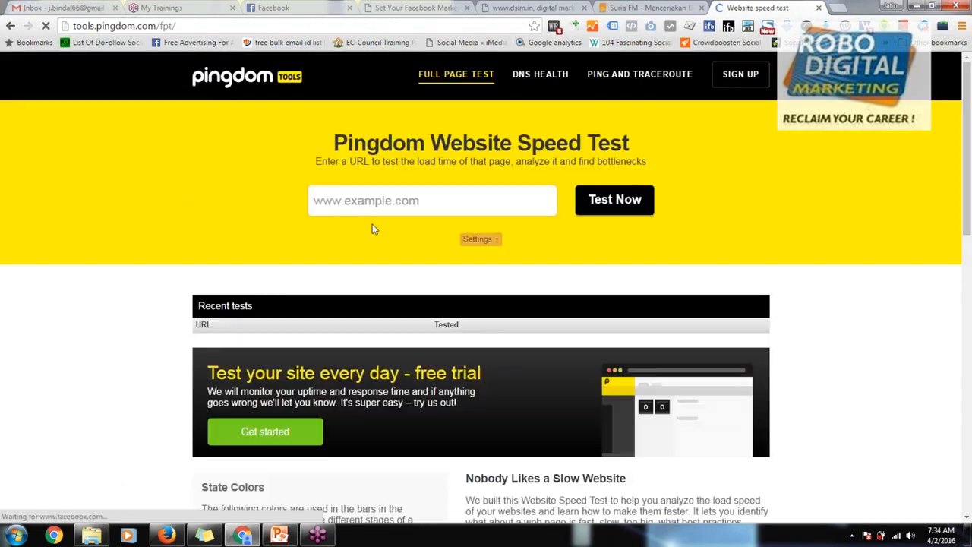
pyautogui.click(341, 204)
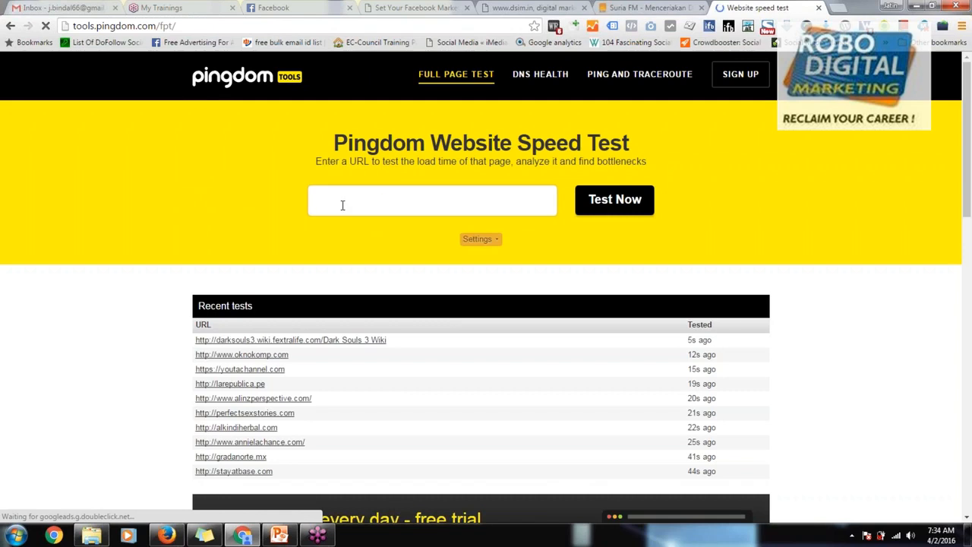
pyautogui.hotkey('ctrl', 'v')
pyautogui.click(630, 201)
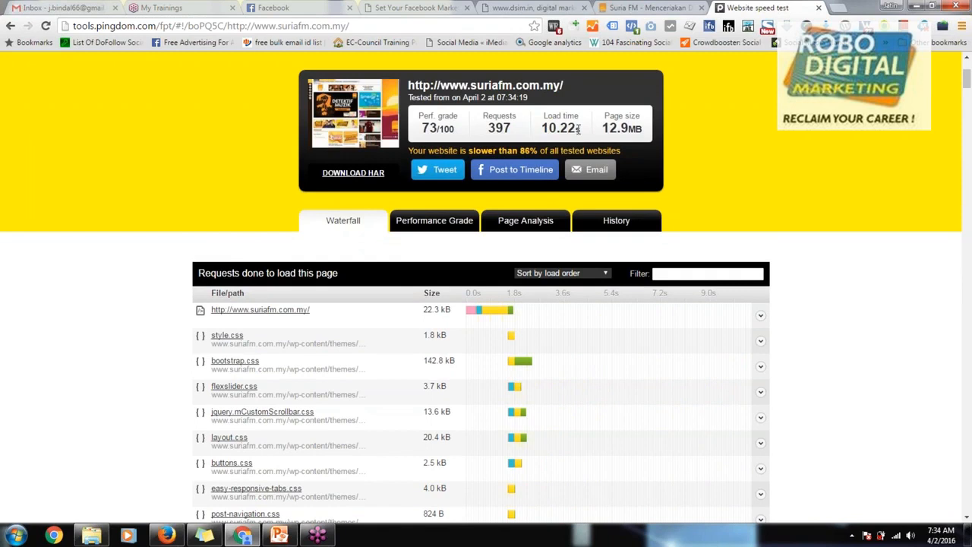
# Step: Examine the page size in the Pingdom test summary, glance at the dsim.in landing page and return to the results
pyautogui.doubleClick(621, 129)
pyautogui.moveTo(622, 128); pyautogui.dragTo(656, 137)
pyautogui.click(657, 138)
pyautogui.click(542, 7)
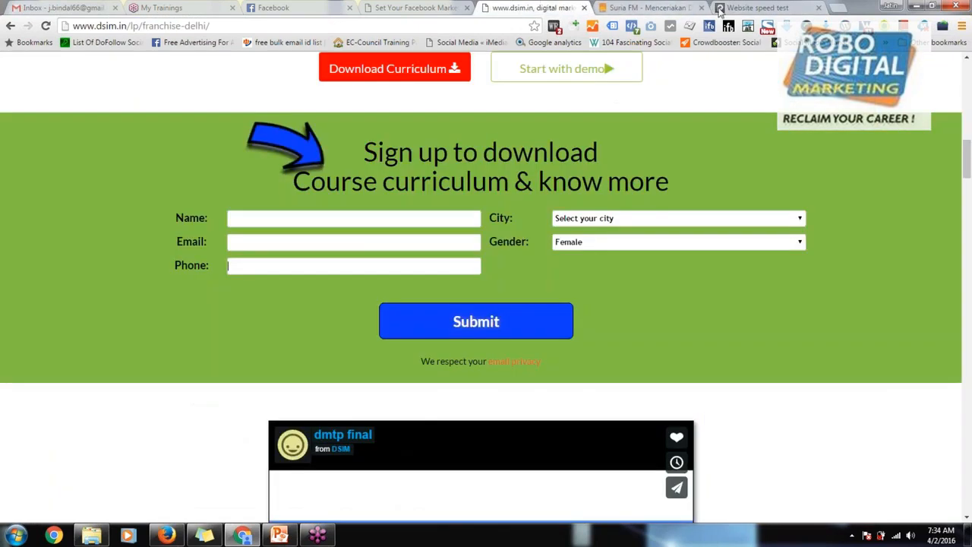
pyautogui.click(752, 8)
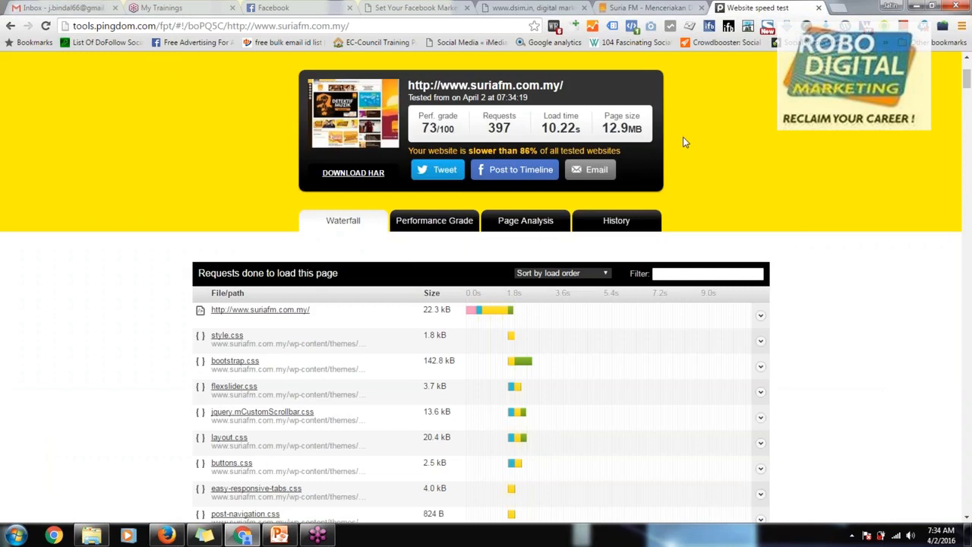
pyautogui.scroll(1, 677, 183)
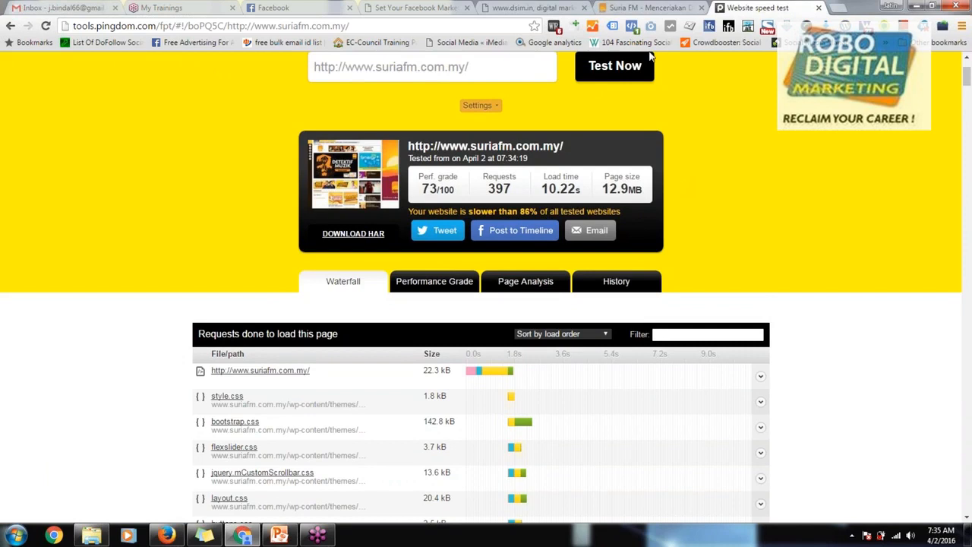
# Step: Look through the waterfall list of page requests for failed and slow-loading files, down to the colour legend
pyautogui.scroll(-3, 630, 276)
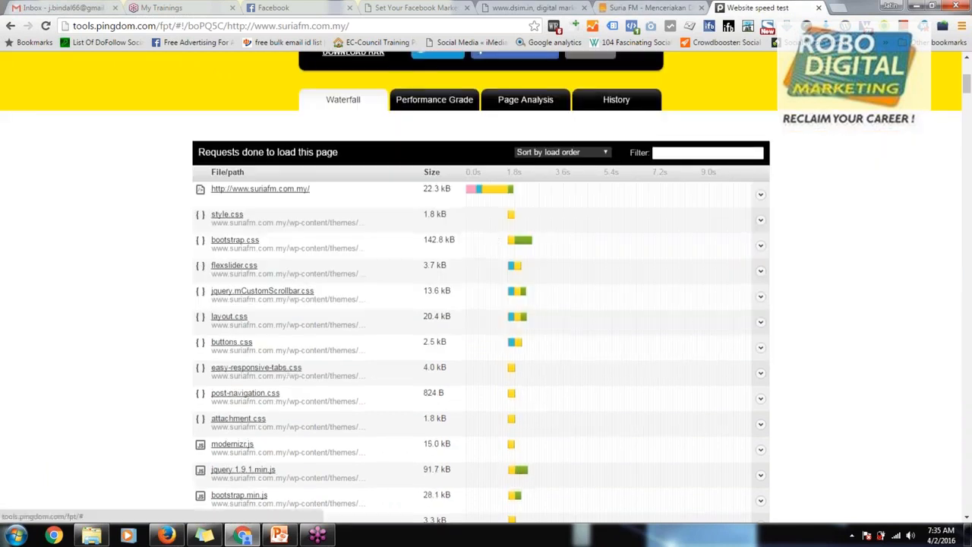
pyautogui.scroll(-2, 461, 254)
pyautogui.scroll(-8, 461, 257)
pyautogui.scroll(-15, 461, 258)
pyautogui.scroll(-15, 464, 258)
pyautogui.scroll(-15, 464, 258)
pyautogui.scroll(-4, 448, 275)
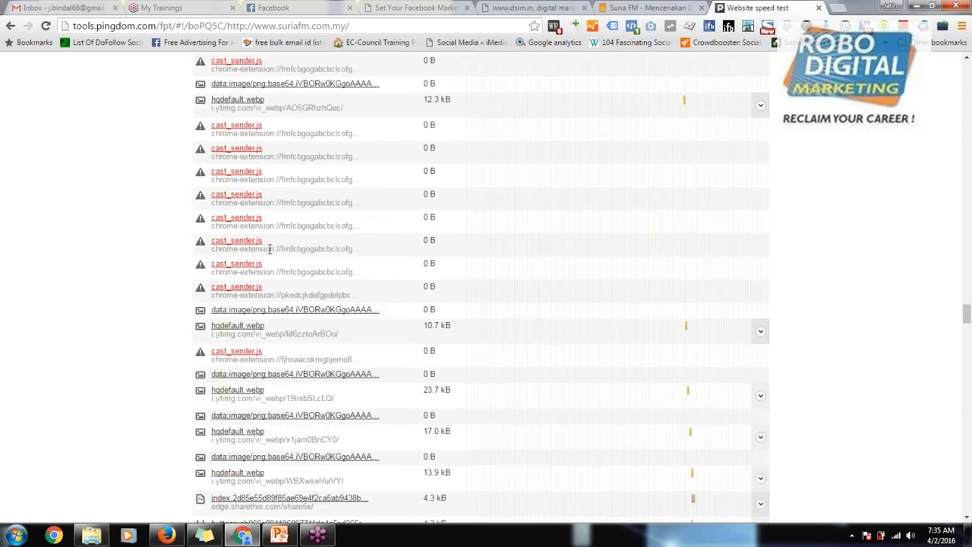
pyautogui.scroll(2, 258, 174)
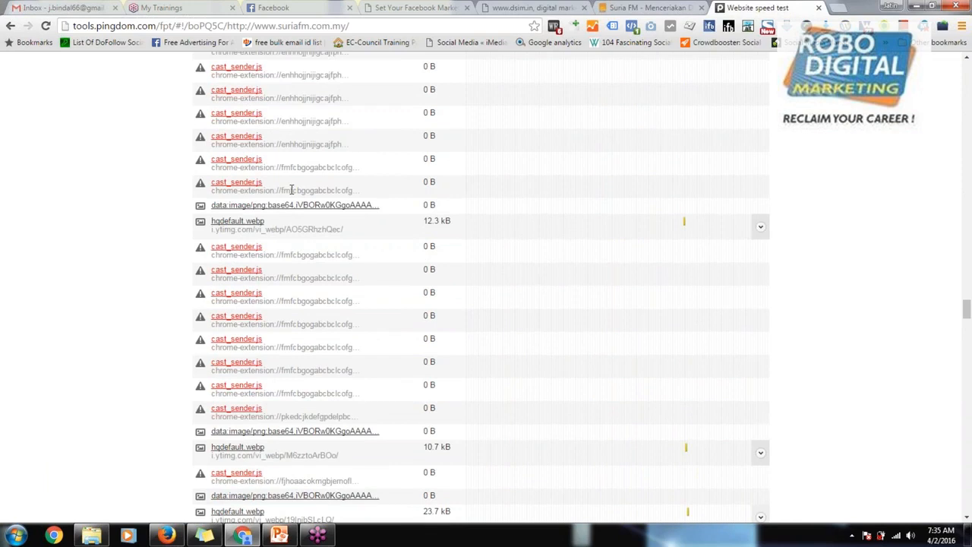
pyautogui.scroll(-15, 291, 190)
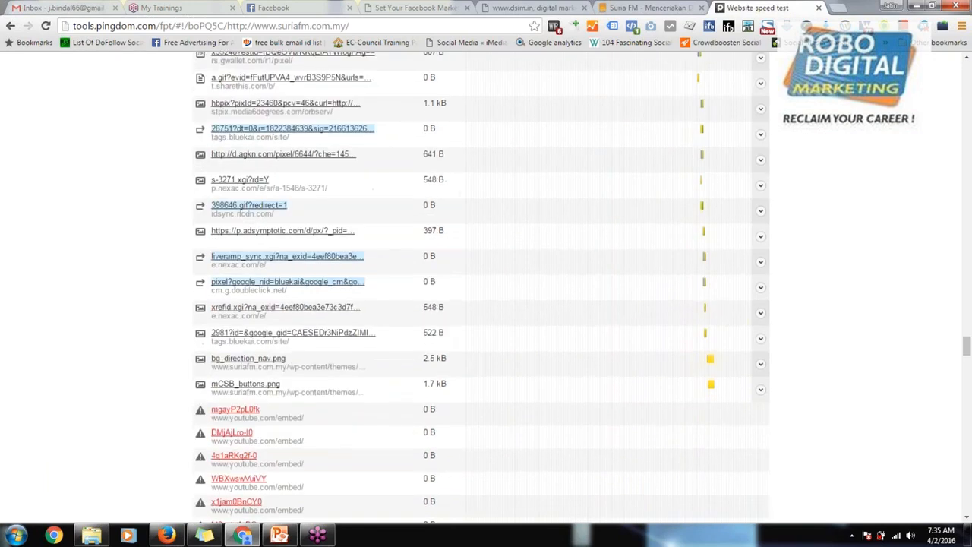
pyautogui.scroll(-15, 303, 331)
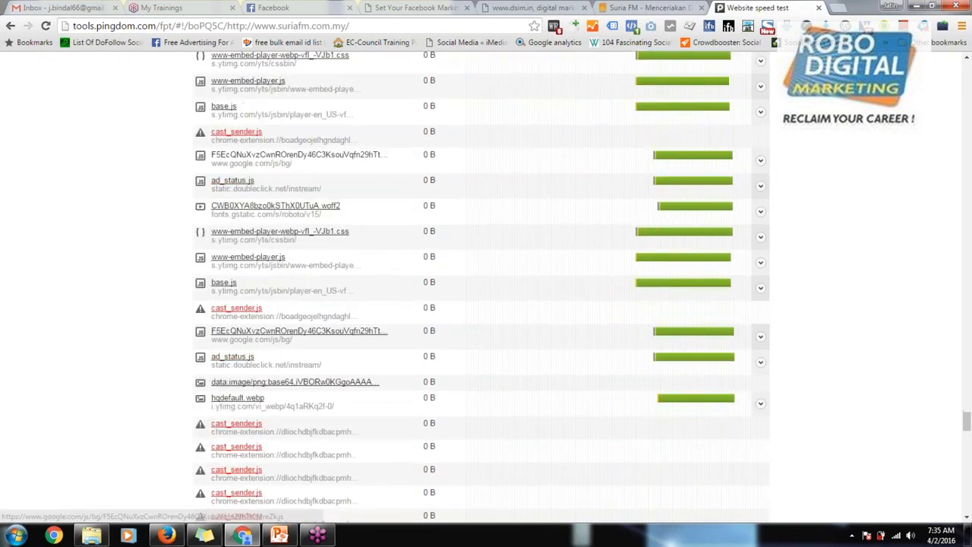
pyautogui.scroll(-20, 304, 331)
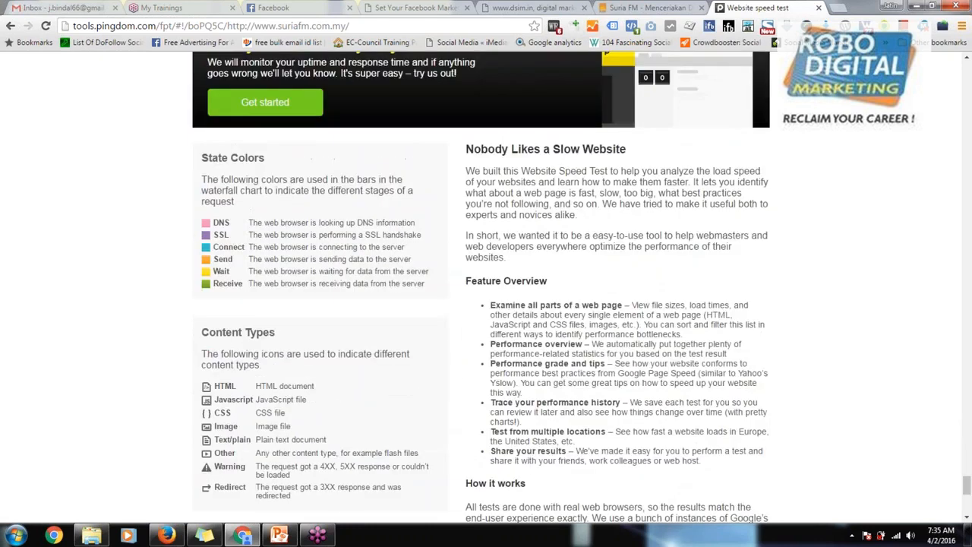
pyautogui.scroll(4, 297, 222)
pyautogui.scroll(4, 298, 222)
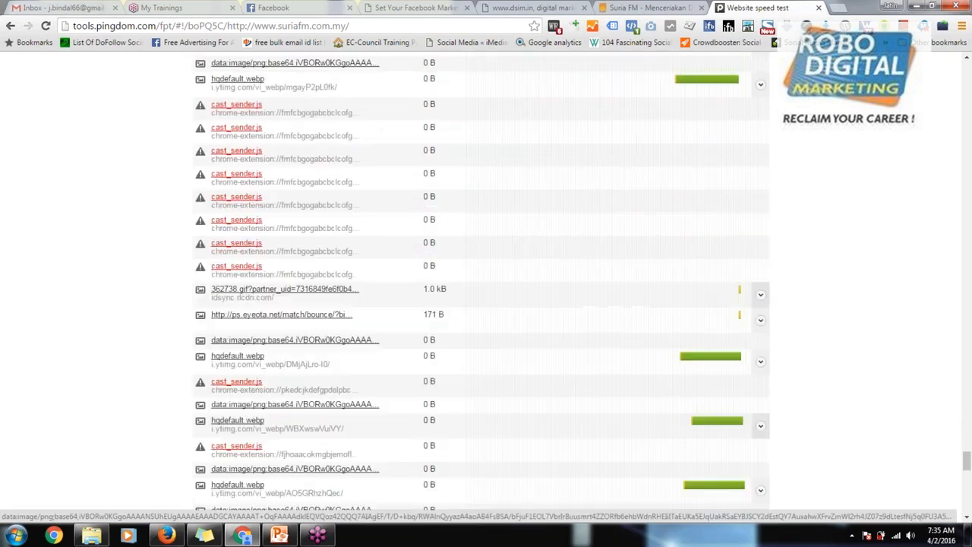
# Step: Open a new browser tab and bring the Chrome window back to the front at full-screen size
pyautogui.click(835, 10)
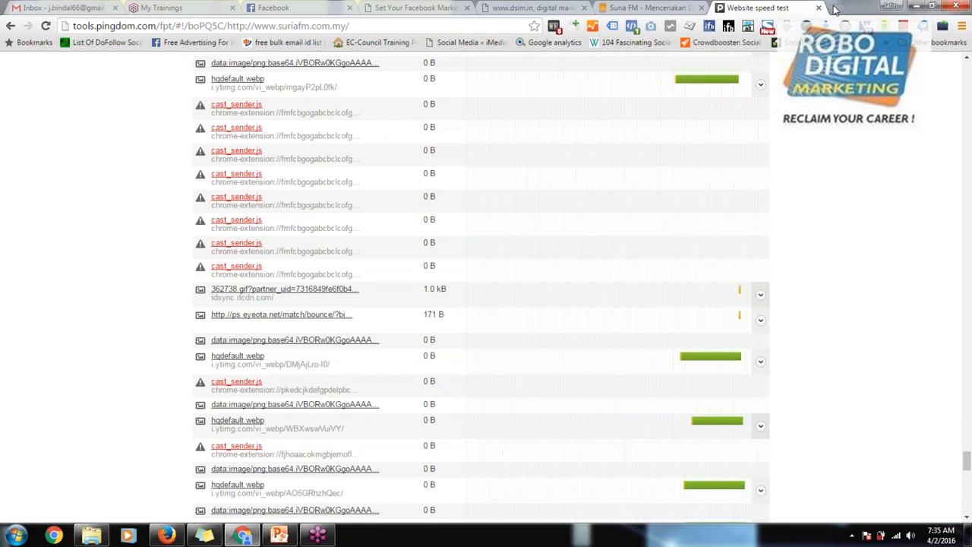
pyautogui.doubleClick(836, 10)
pyautogui.click(835, 10)
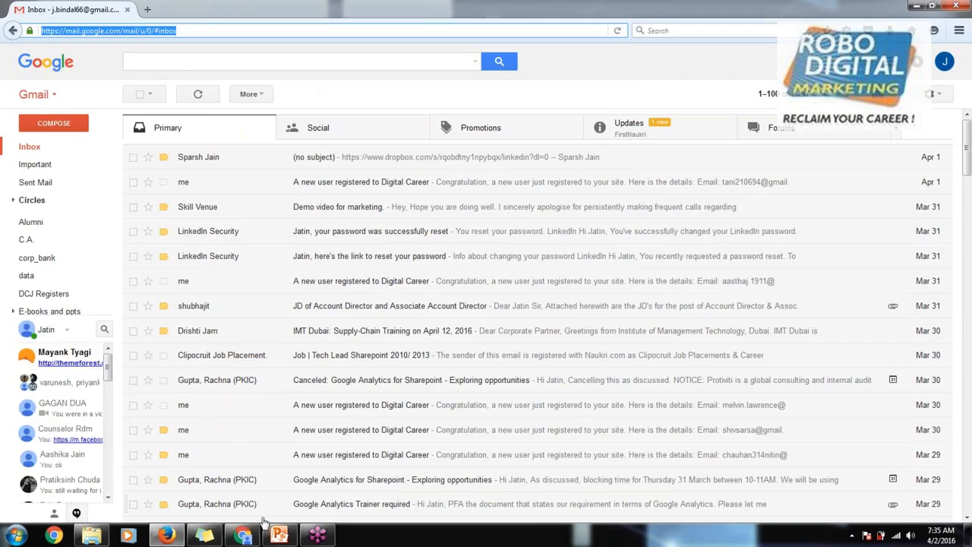
pyautogui.click(243, 535)
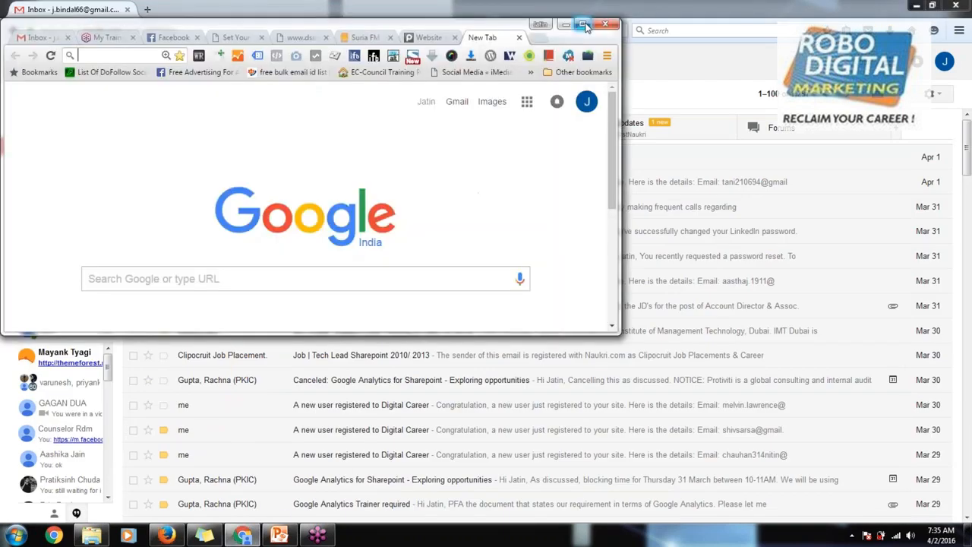
pyautogui.click(581, 24)
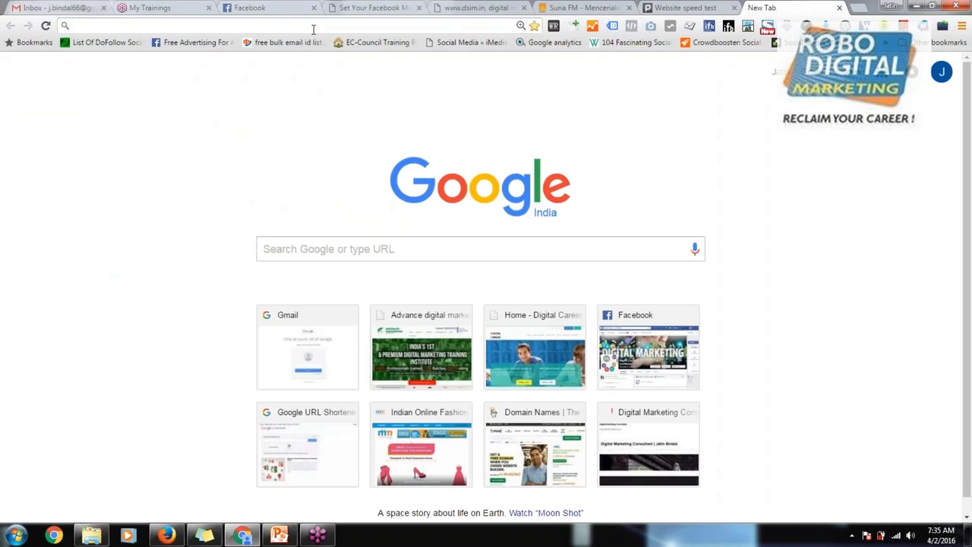
pyautogui.write('speed')
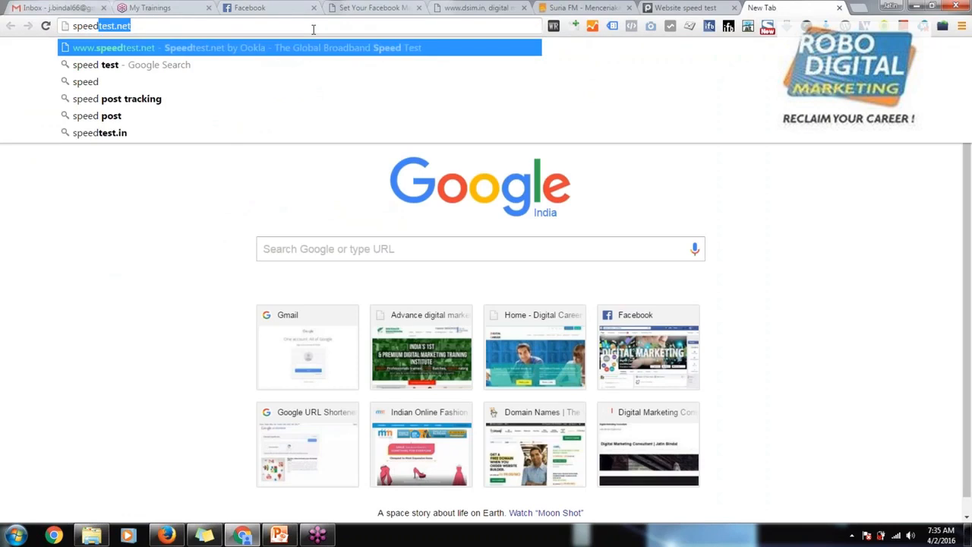
pyautogui.press('Right')
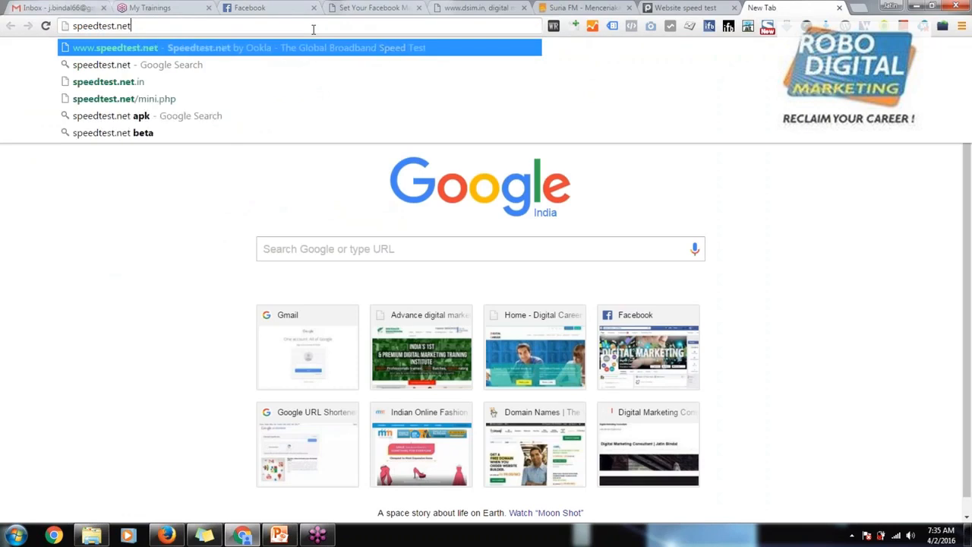
pyautogui.press('BackSpace')
pyautogui.press('BackSpace')
pyautogui.press('BackSpace')
pyautogui.press('BackSpace')
pyautogui.press('BackSpace')
pyautogui.press('BackSpace')
pyautogui.press('BackSpace')
pyautogui.press('BackSpace')
pyautogui.press('BackSpace')
pyautogui.press('BackSpace')
pyautogui.press('BackSpace')
pyautogui.press('BackSpace')
pyautogui.press('BackSpace')
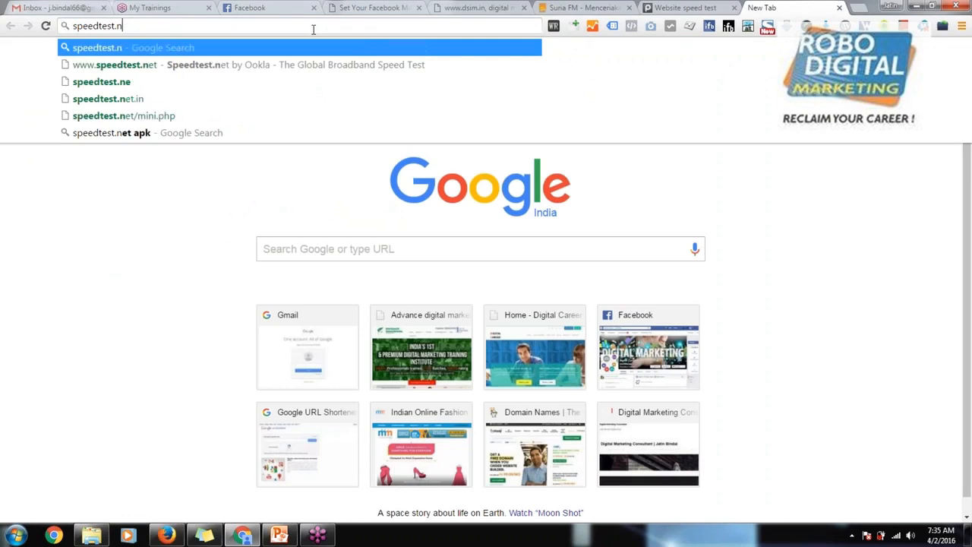
# Step: Search Google for pagespeed insights
pyautogui.write('pa')
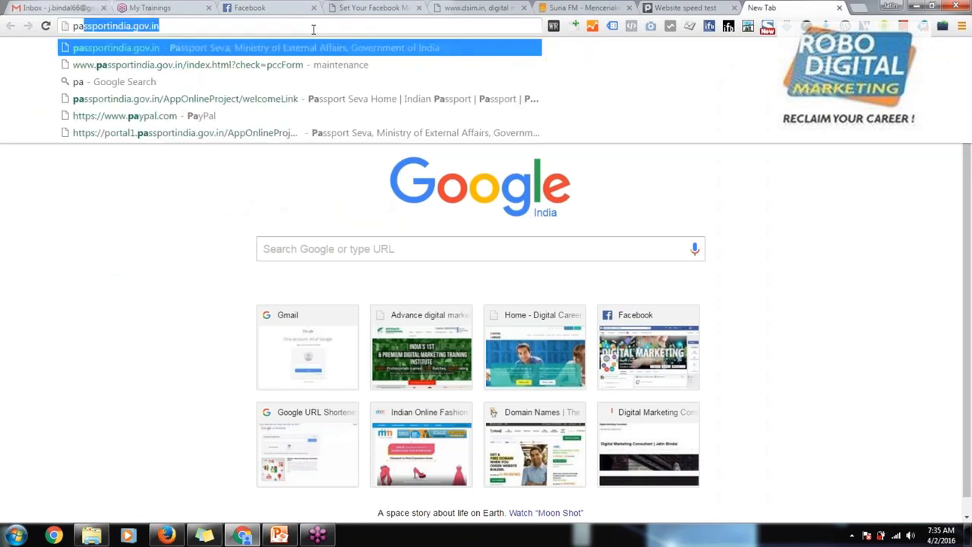
pyautogui.write('ge ')
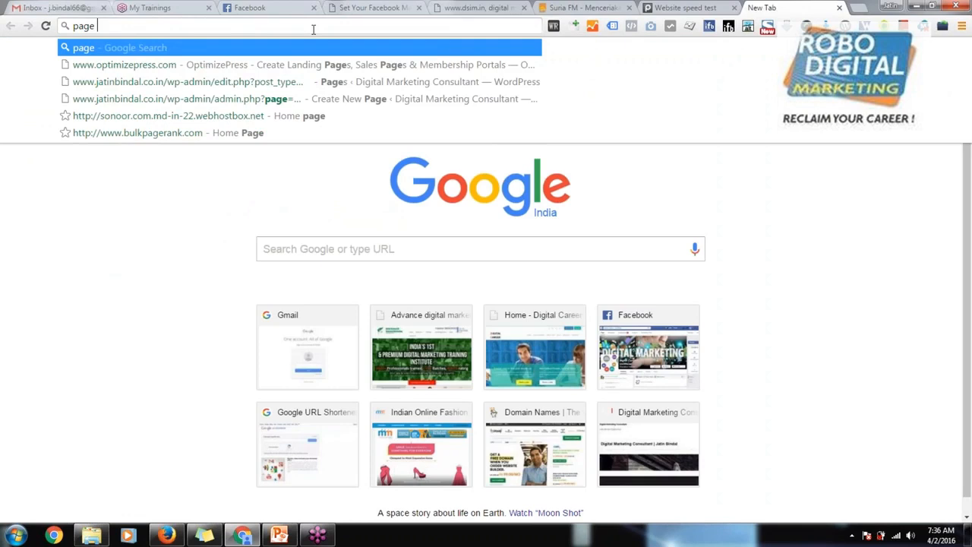
pyautogui.write('speed ')
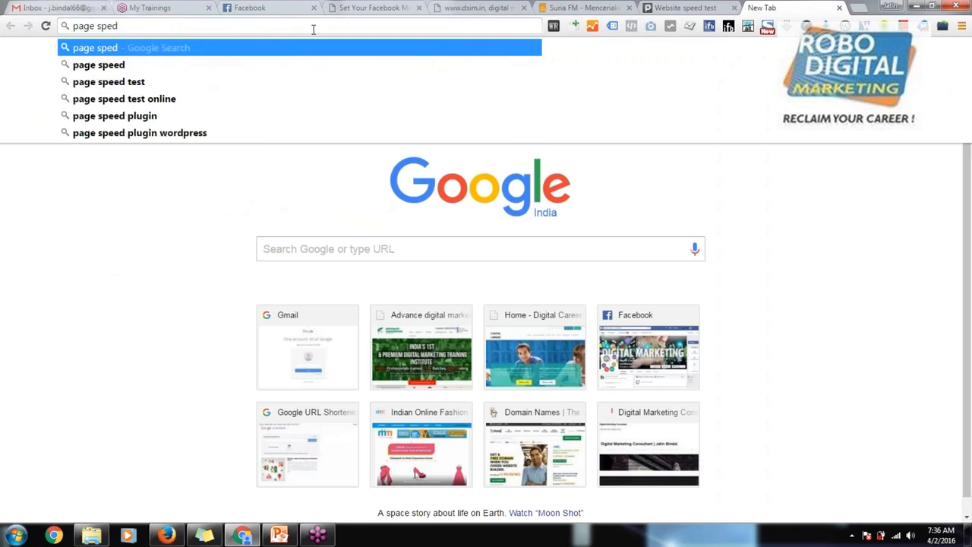
pyautogui.write('insight')
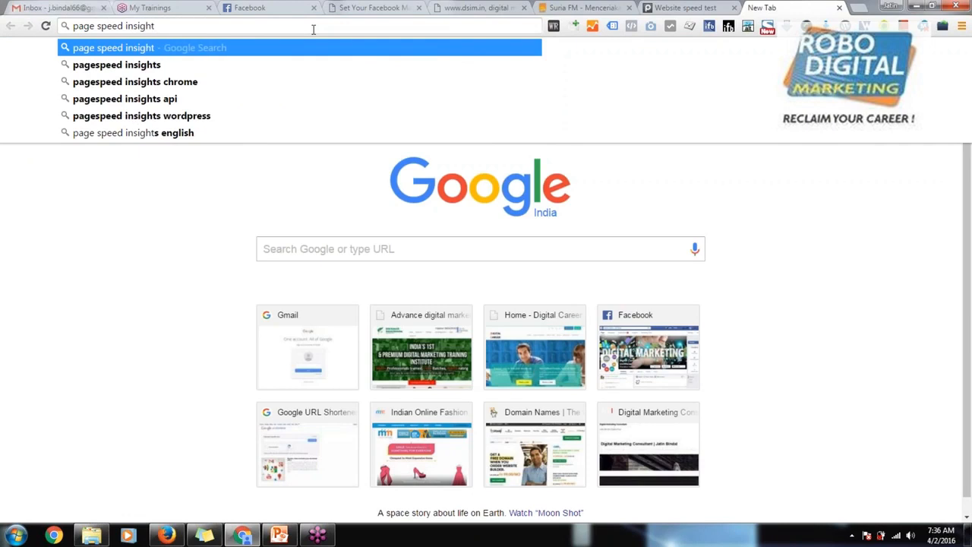
pyautogui.press('Down')
pyautogui.press('Return')
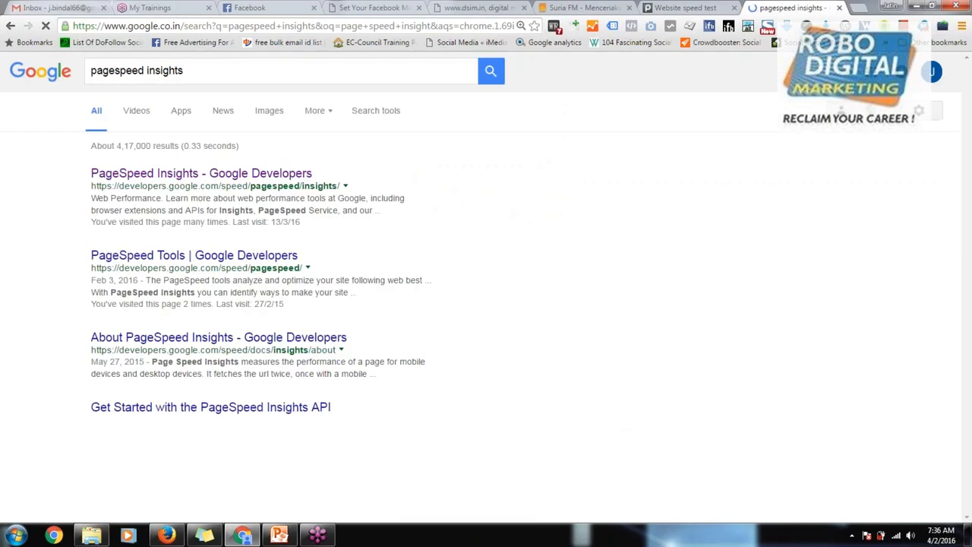
pyautogui.click(202, 173)
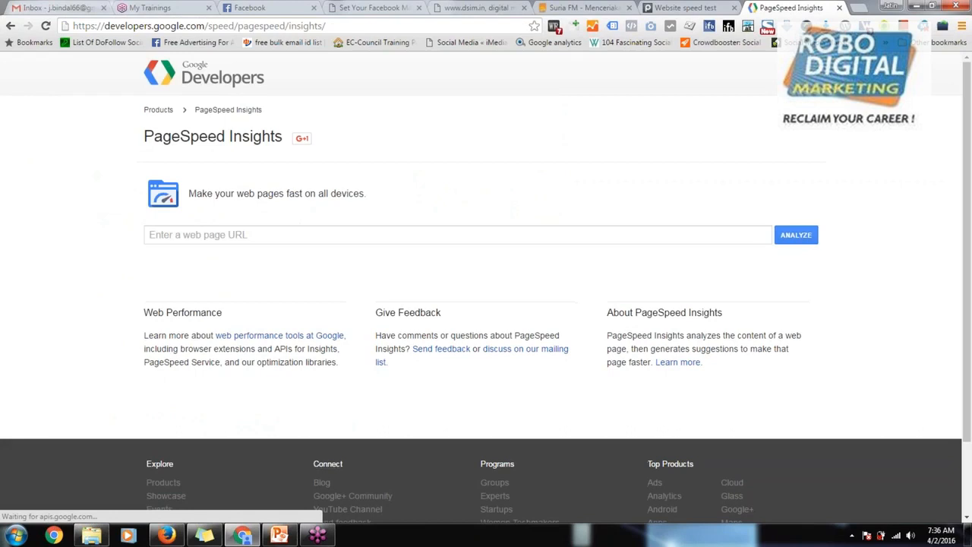
pyautogui.click(283, 232)
pyautogui.write('http://www.suriafm.com.my/')
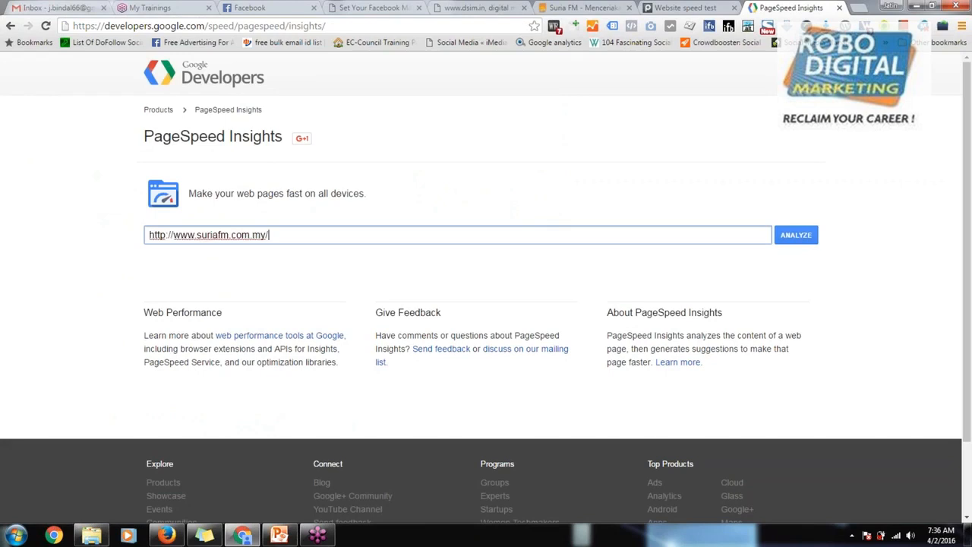
pyautogui.press('Return')
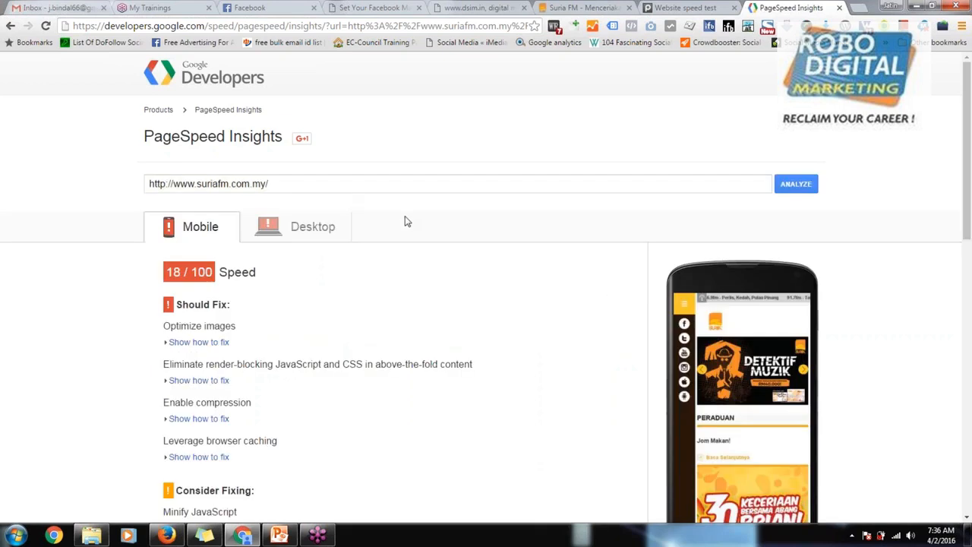
# Step: Examine the mobile speed score and the suggested fixes for the Suria FM site
pyautogui.scroll(-1, 267, 305)
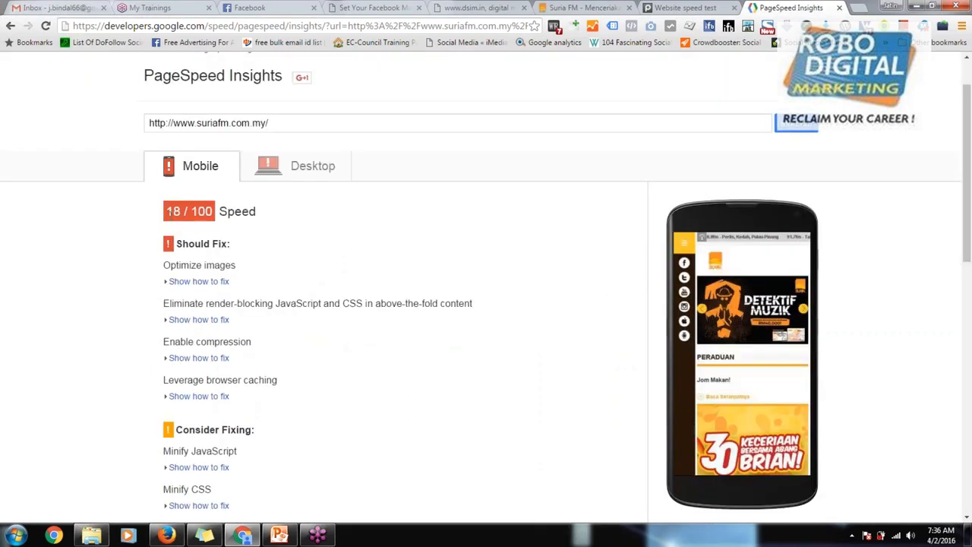
pyautogui.moveTo(165, 215); pyautogui.dragTo(215, 218)
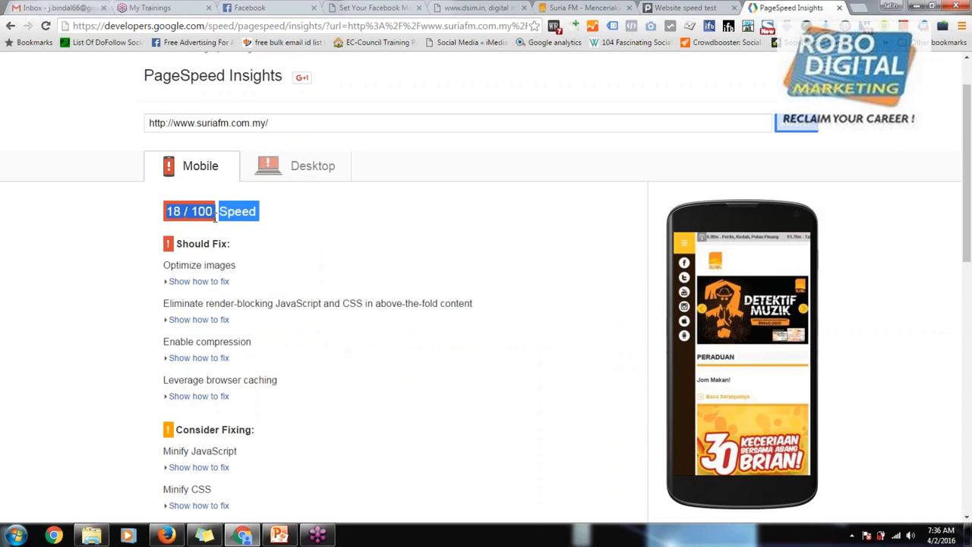
pyautogui.click(365, 254)
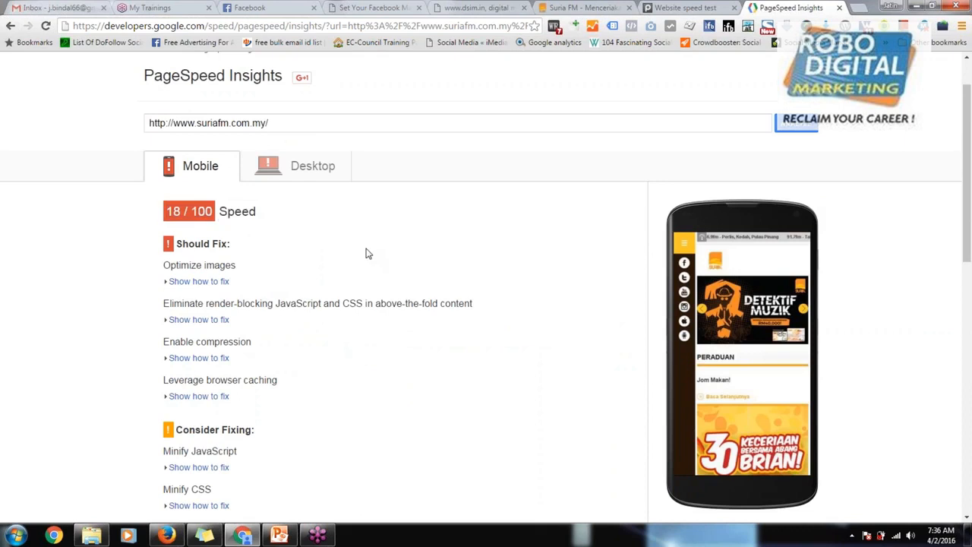
# Step: Show the desktop results and read through their score, suggested fixes and passed rules
pyautogui.click(298, 171)
pyautogui.moveTo(165, 212); pyautogui.dragTo(290, 213)
pyautogui.scroll(-1, 404, 298)
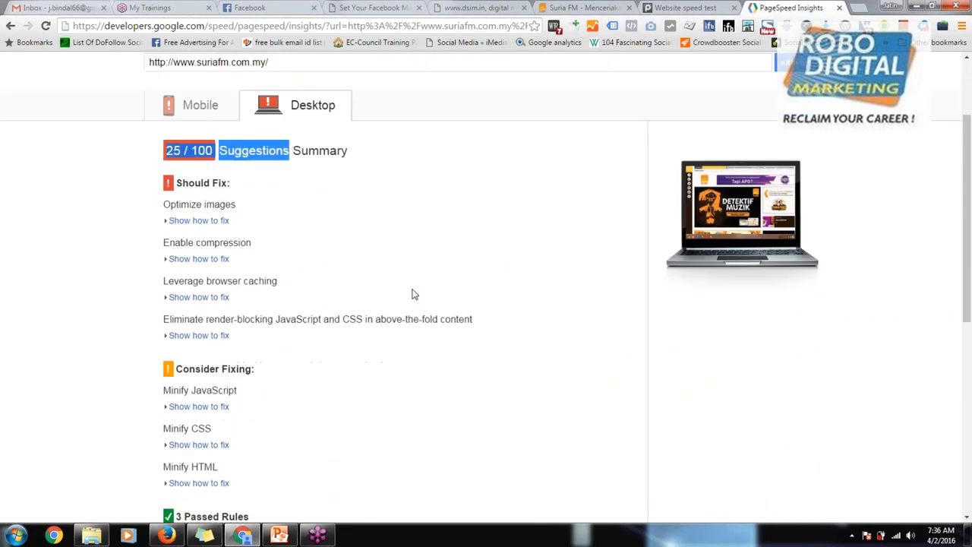
pyautogui.scroll(-2, 412, 293)
pyautogui.scroll(-3, 412, 293)
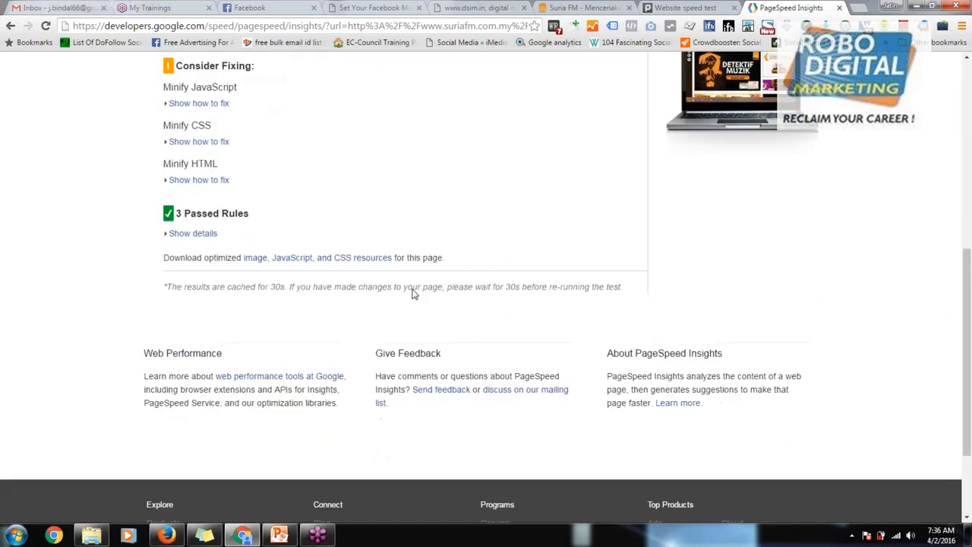
# Step: Compare the mobile results with the desktop results, ending on the desktop ones
pyautogui.scroll(6, 412, 293)
pyautogui.click(202, 238)
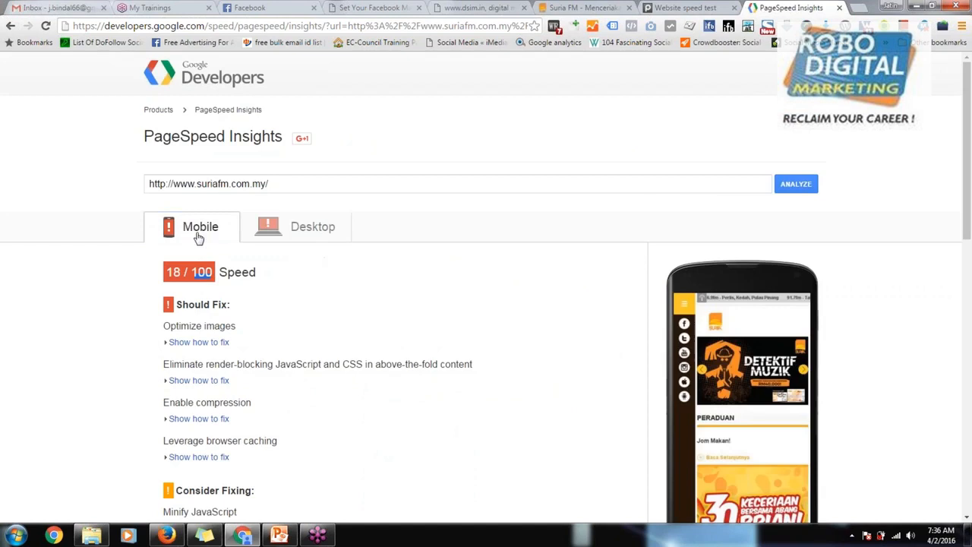
pyautogui.click(281, 235)
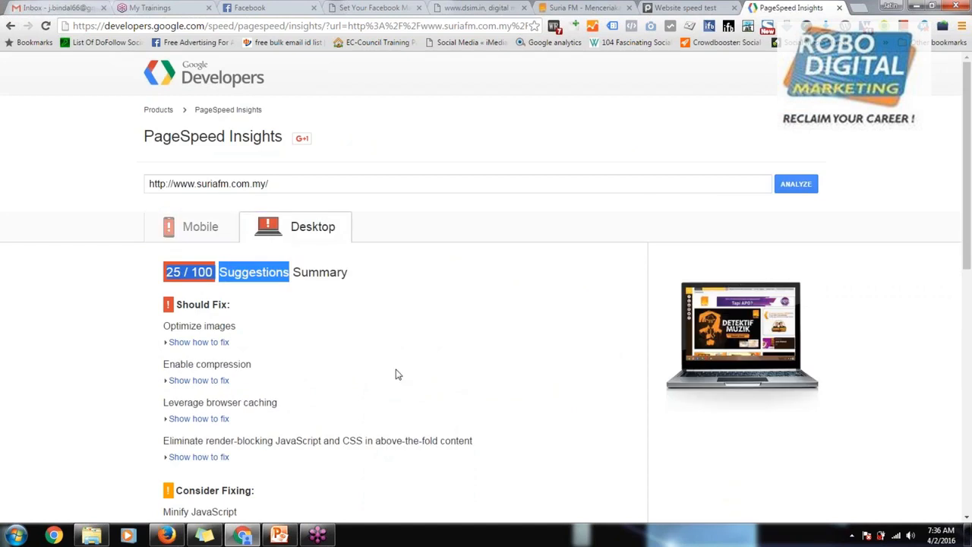
# Step: Expand the Optimize images suggestion in the desktop results and examine the possible size reduction and the listed image files
pyautogui.click(299, 308)
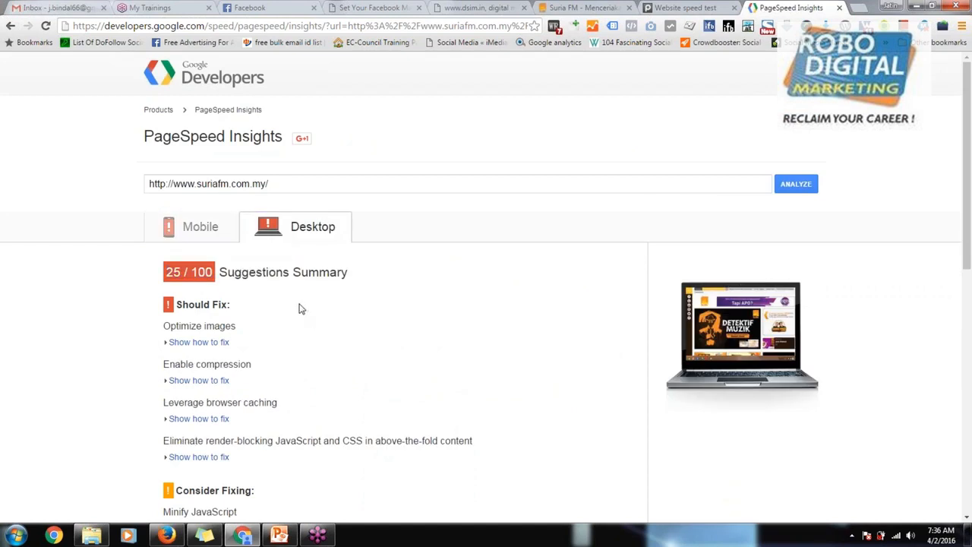
pyautogui.scroll(-2, 298, 307)
pyautogui.click(170, 222)
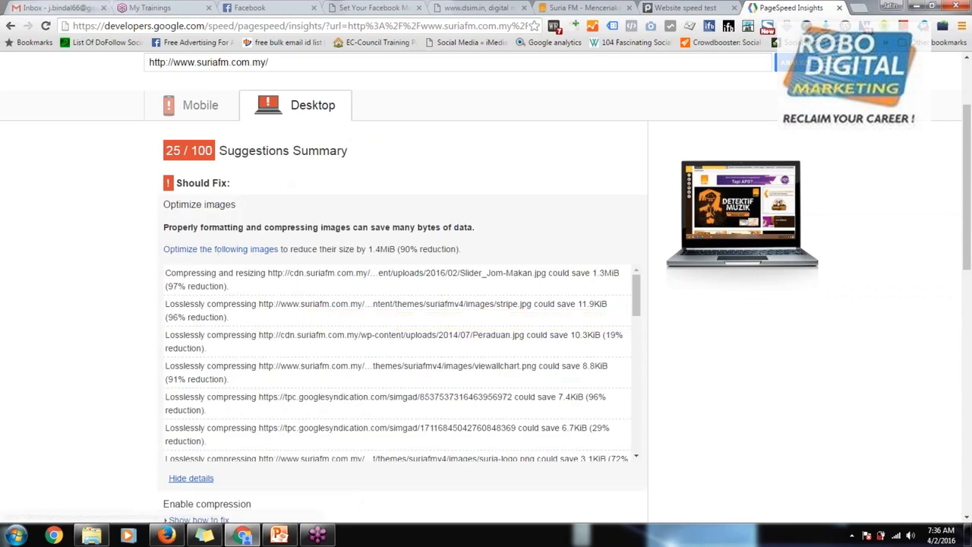
pyautogui.moveTo(387, 249); pyautogui.dragTo(398, 259)
pyautogui.doubleClick(382, 249)
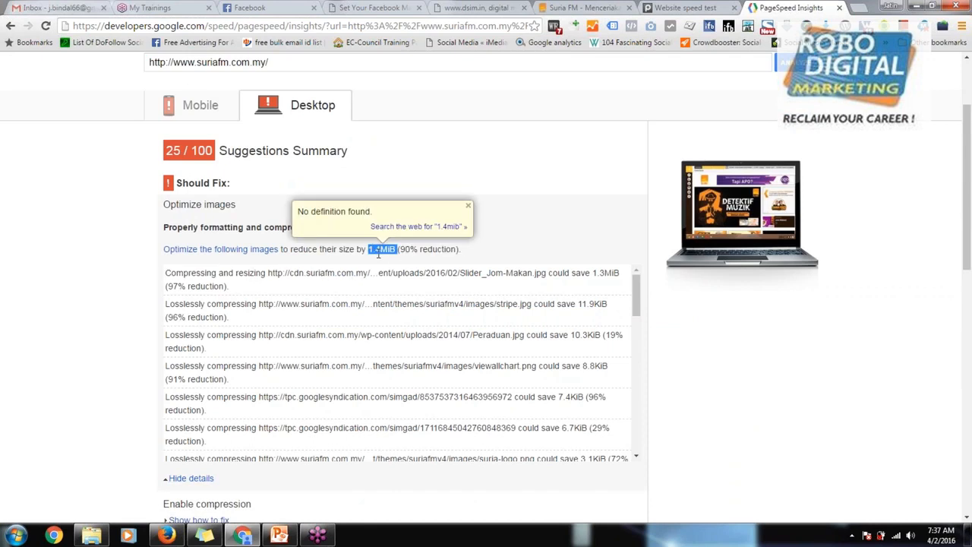
pyautogui.scroll(-10, 418, 300)
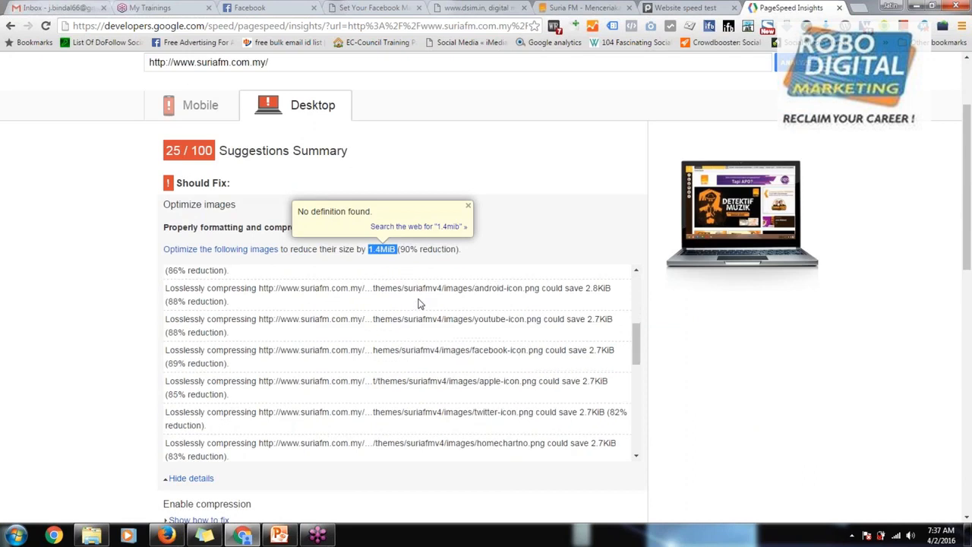
# Step: Read through the remaining desktop suggestions down to the passed rules and the optimized resources download link
pyautogui.scroll(-4, 101, 381)
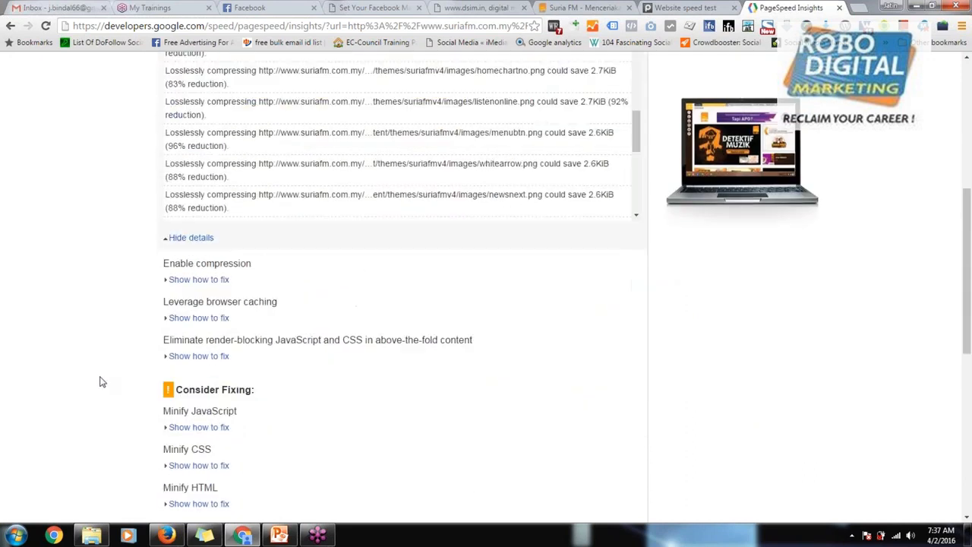
pyautogui.scroll(-1, 101, 381)
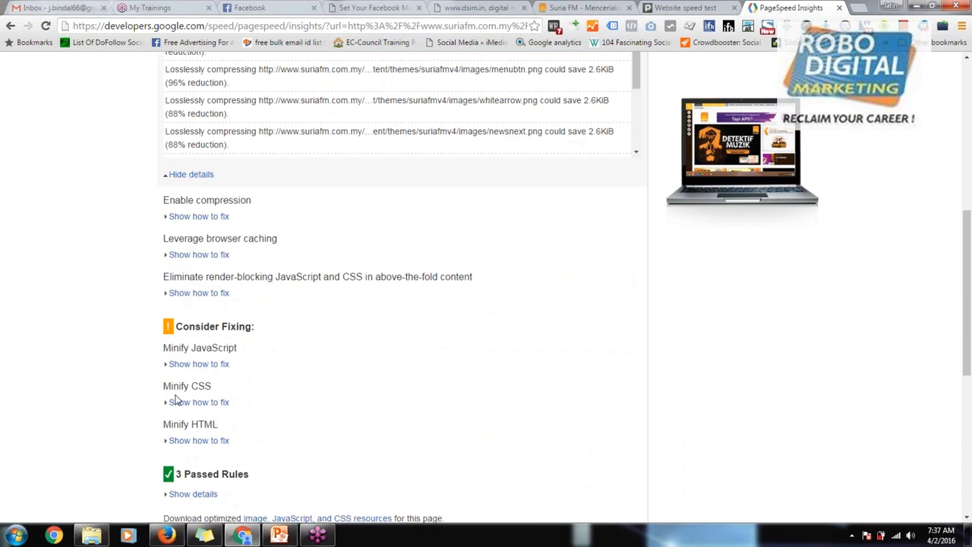
pyautogui.scroll(-4, 175, 401)
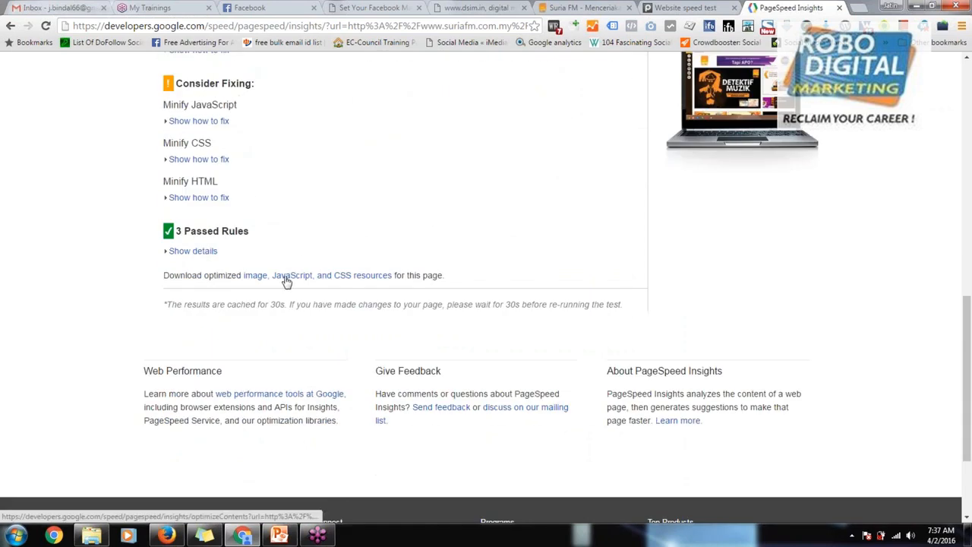
pyautogui.scroll(3, 399, 261)
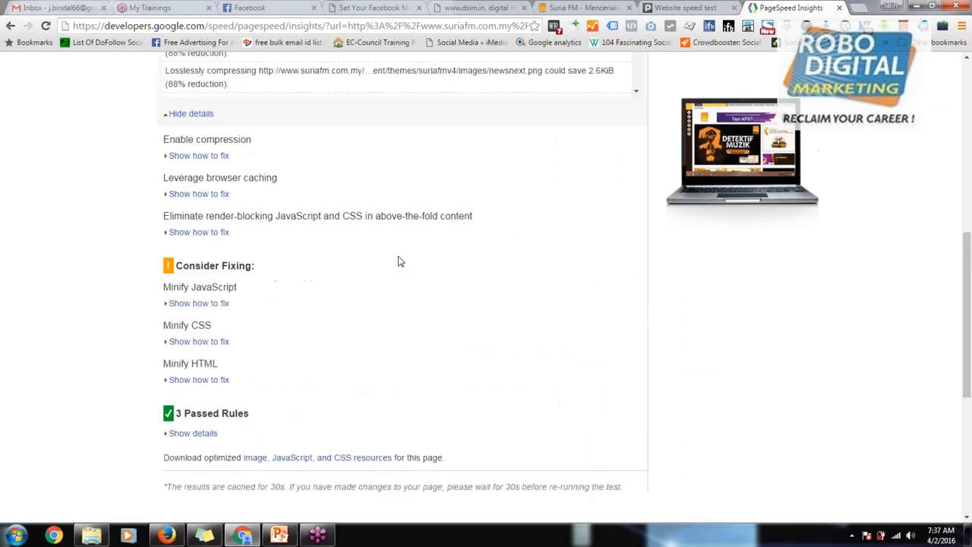
pyautogui.scroll(4, 399, 261)
pyautogui.scroll(1, 499, 153)
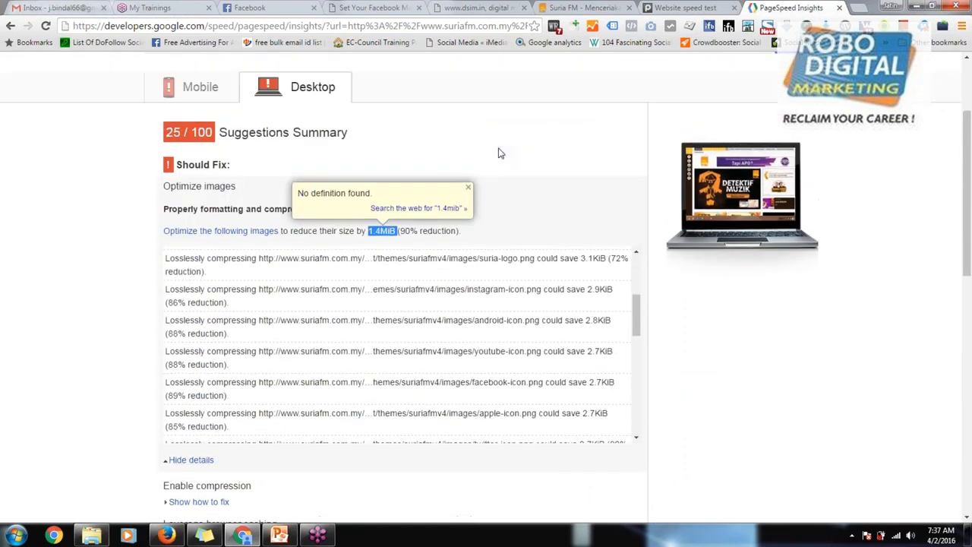
pyautogui.scroll(2, 499, 154)
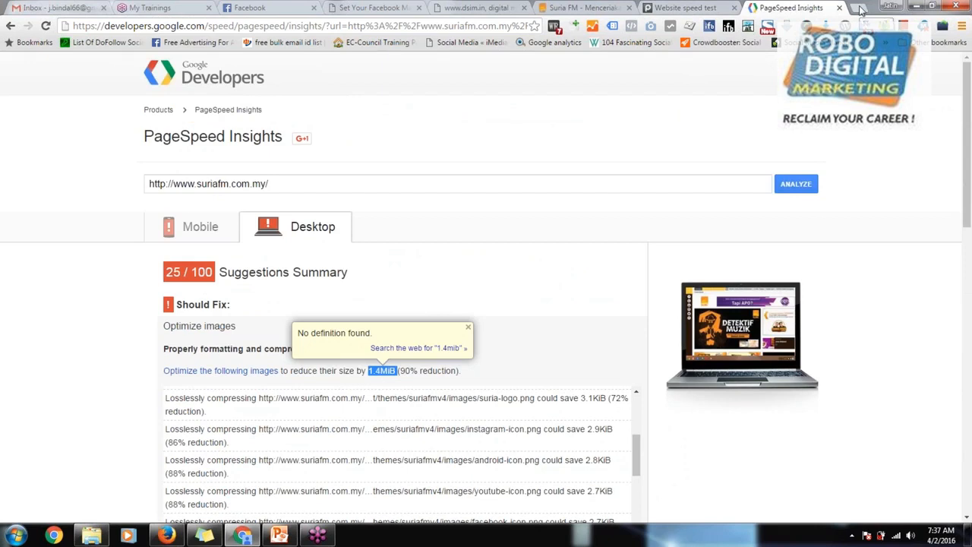
# Step: Show the mobile results with their phone preview, and return to the Suria FM homepage
pyautogui.click(219, 236)
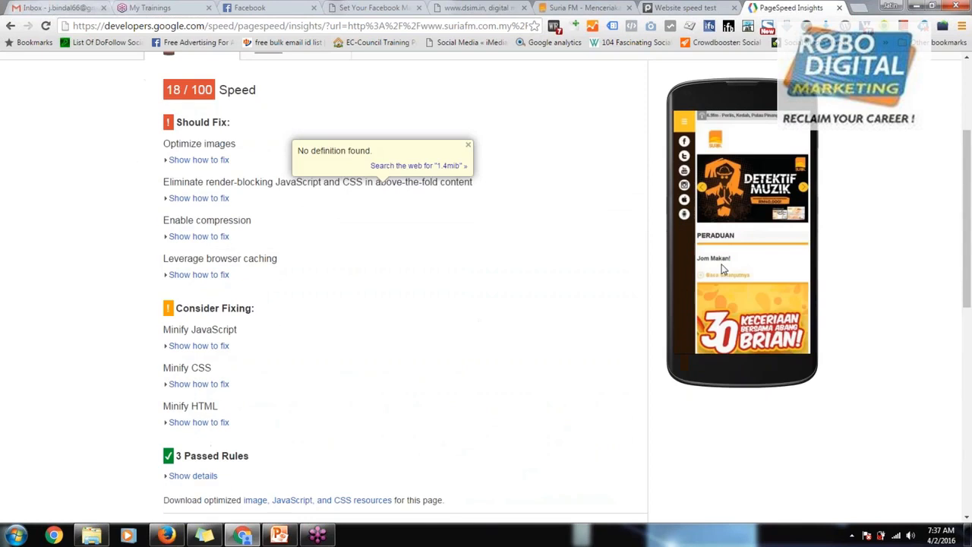
pyautogui.doubleClick(731, 298)
pyautogui.click(693, 167)
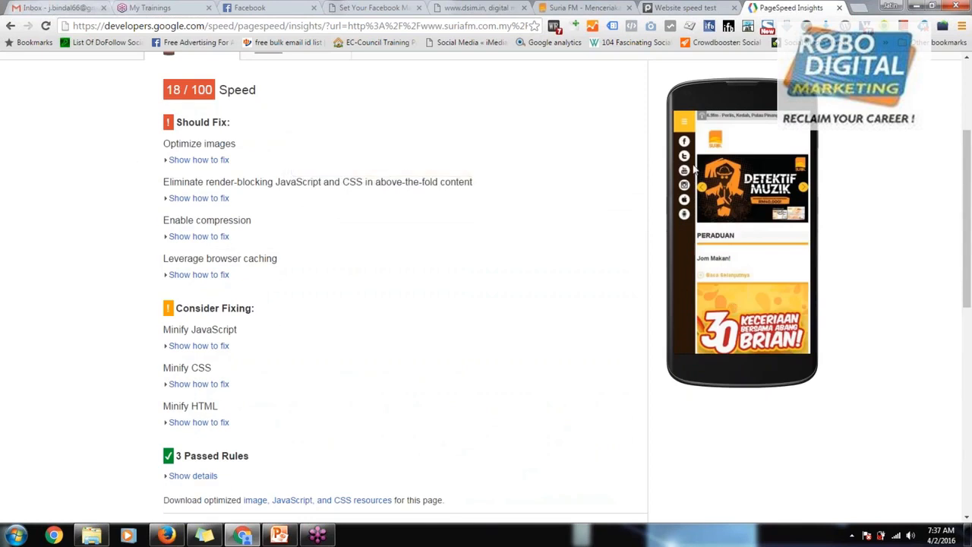
pyautogui.click(661, 8)
pyautogui.click(579, 8)
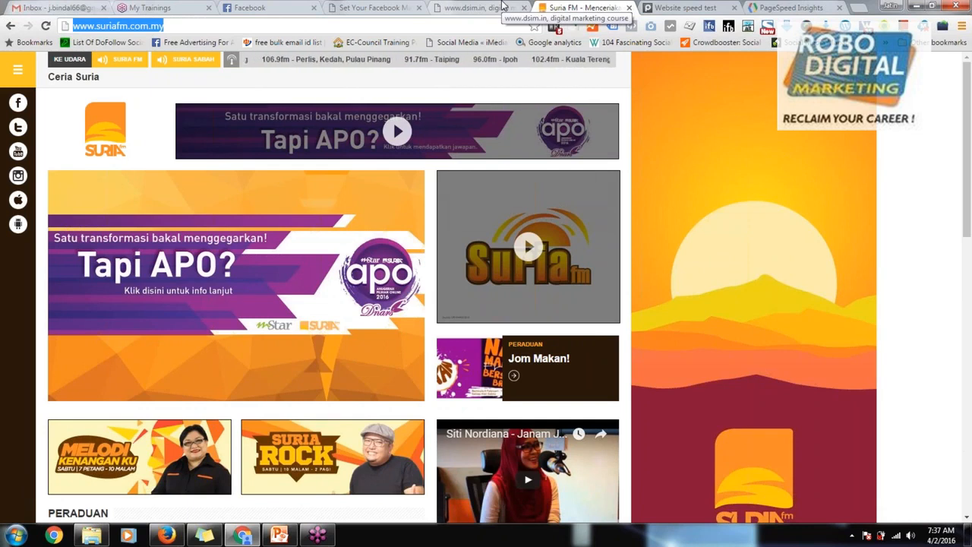
# Step: Load the WordPress login page (wp-login.php) of the Digital Marketing Consultant site in a new tab and close the spare blank tabs
pyautogui.click(858, 8)
pyautogui.click(859, 7)
pyautogui.click(858, 8)
pyautogui.click(858, 8)
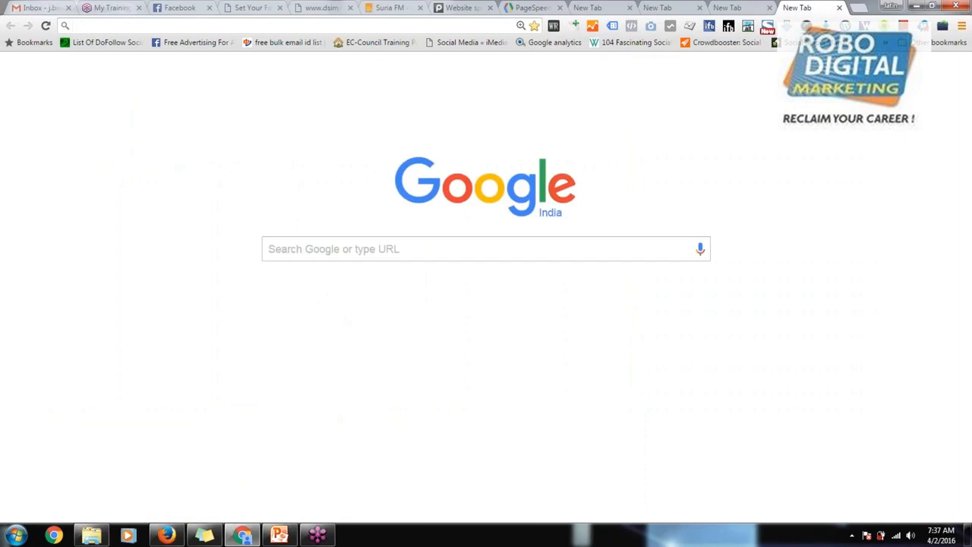
pyautogui.write('jatinbindal.co.in')
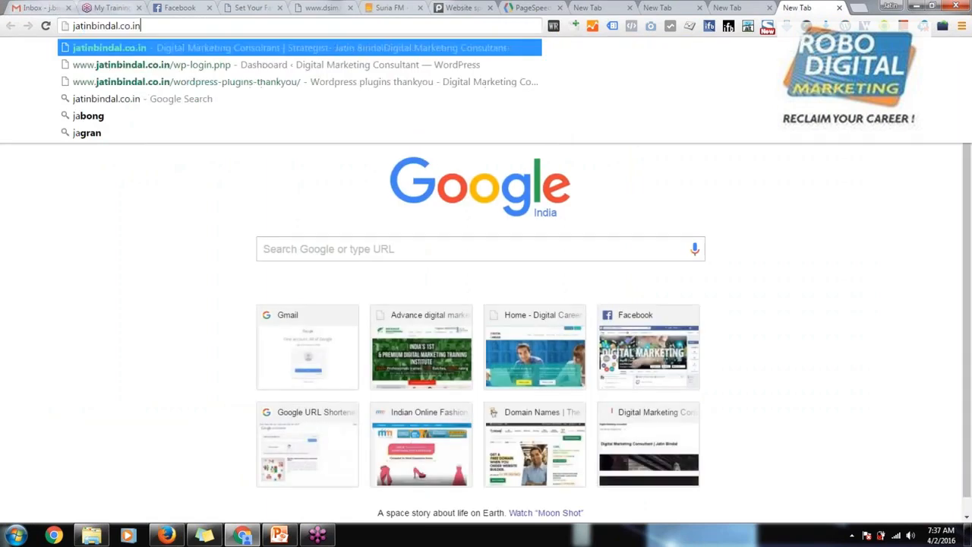
pyautogui.press('Down')
pyautogui.press('Return')
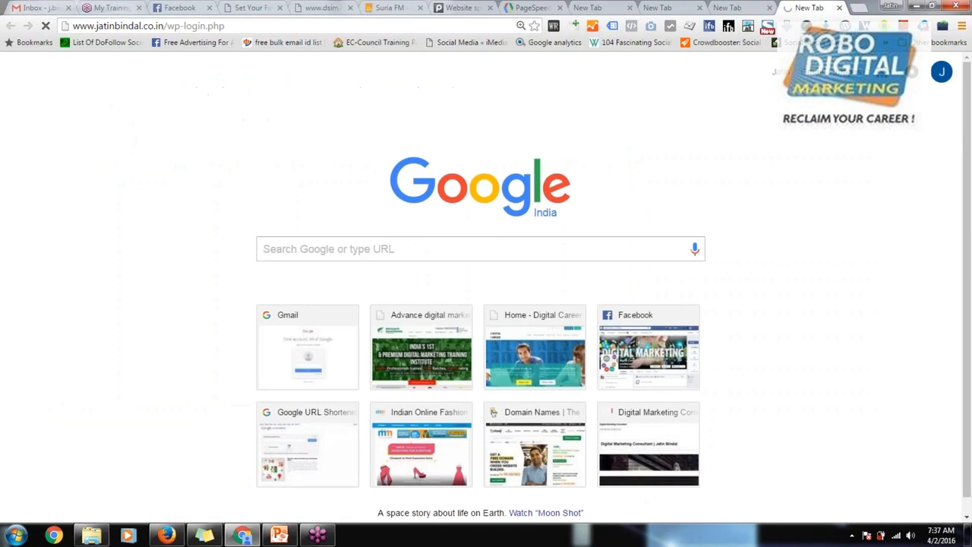
pyautogui.click(630, 12)
pyautogui.click(630, 7)
pyautogui.click(630, 8)
pyautogui.click(630, 7)
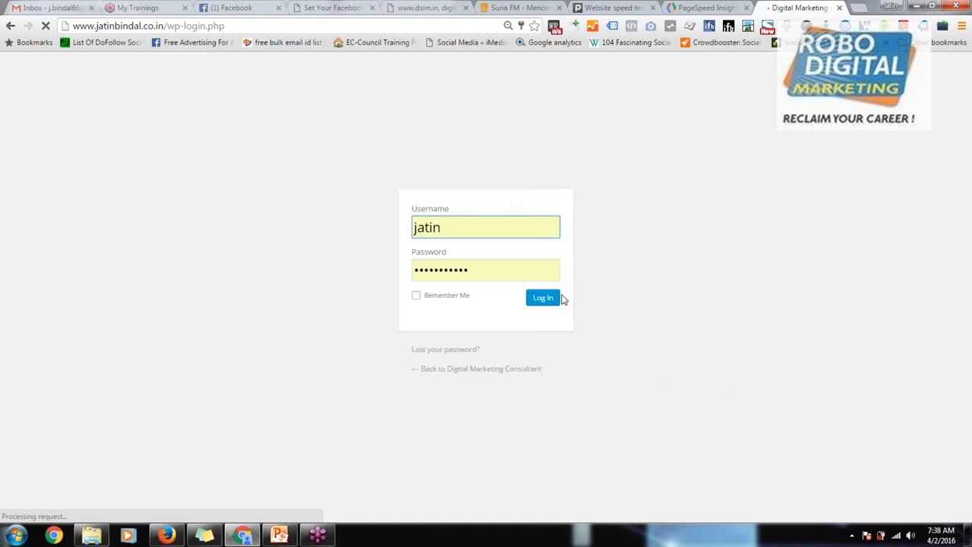
# Step: Log in to WordPress with the prefilled credentials, reset the browser zoom and list all of the site's pages
pyautogui.click(547, 297)
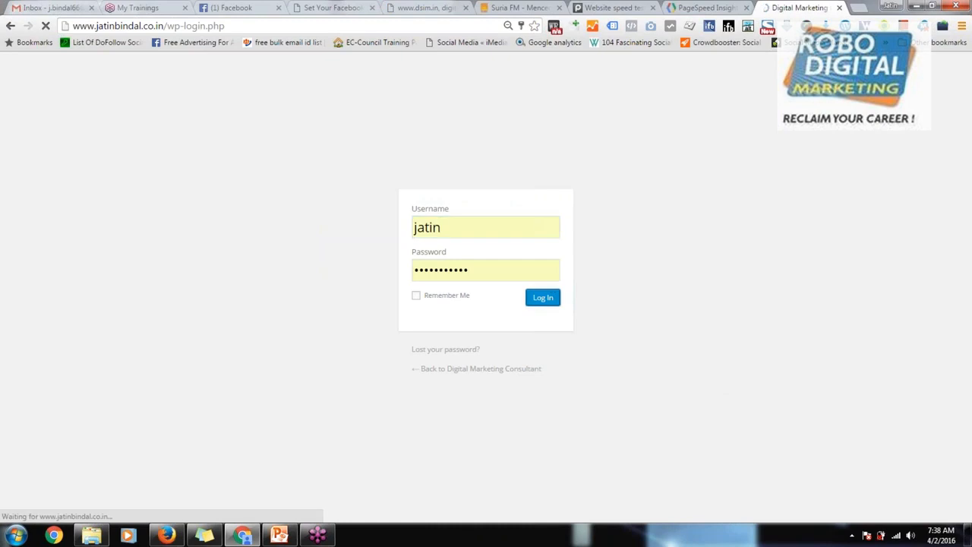
pyautogui.hotkey('ctrl', '0')
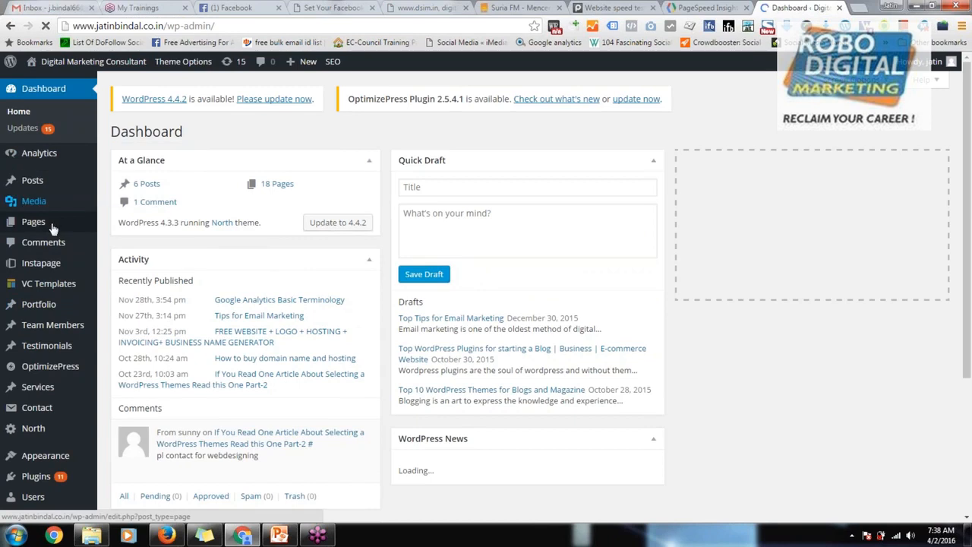
pyautogui.moveTo(53, 220)
pyautogui.click(122, 228)
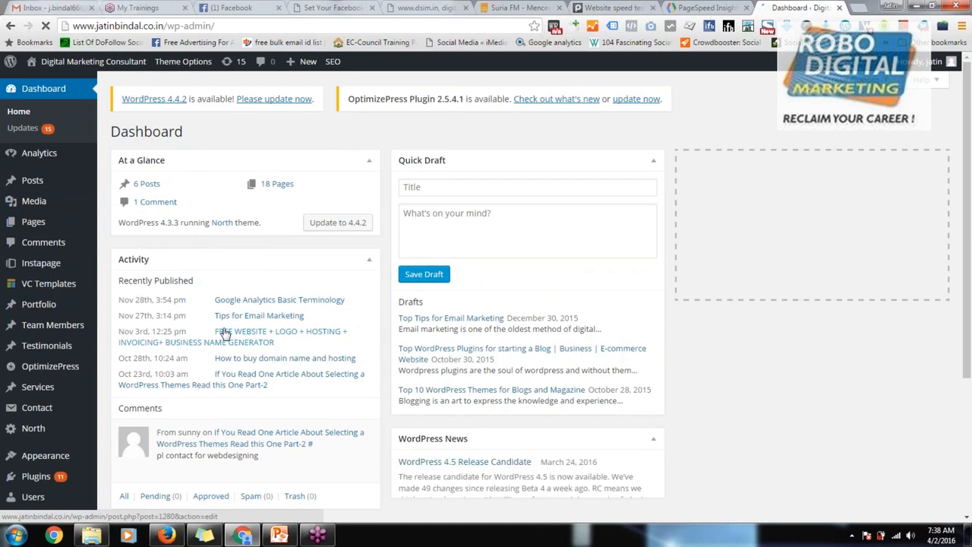
# Step: Find the page titled WordPress plugins2 in the pages list and view it on the site
pyautogui.scroll(-1, 308, 236)
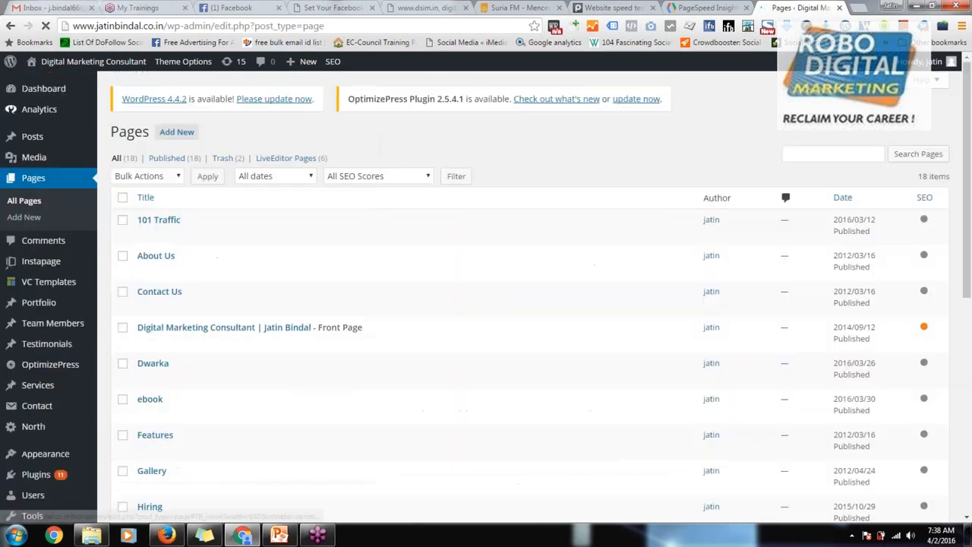
pyautogui.scroll(-3, 365, 343)
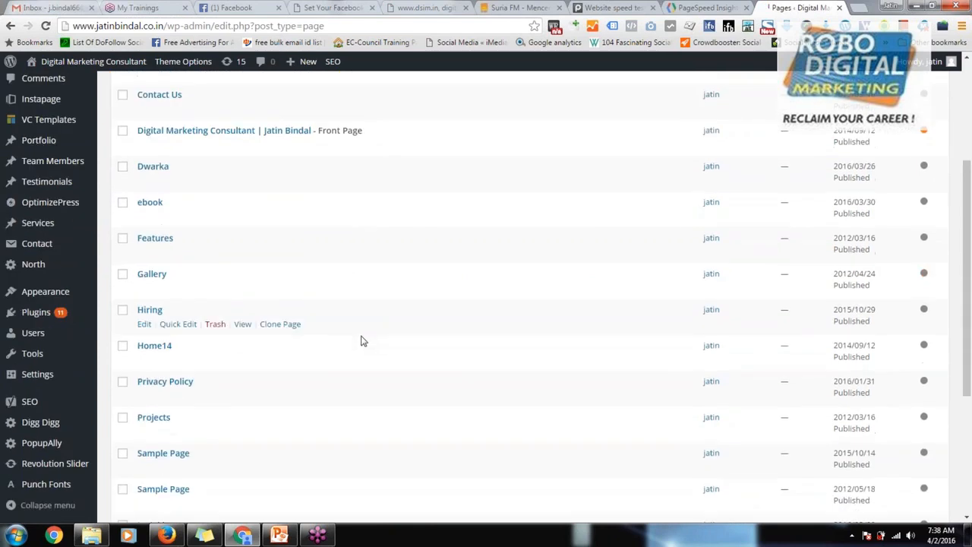
pyautogui.scroll(-3, 363, 343)
pyautogui.scroll(-1, 273, 372)
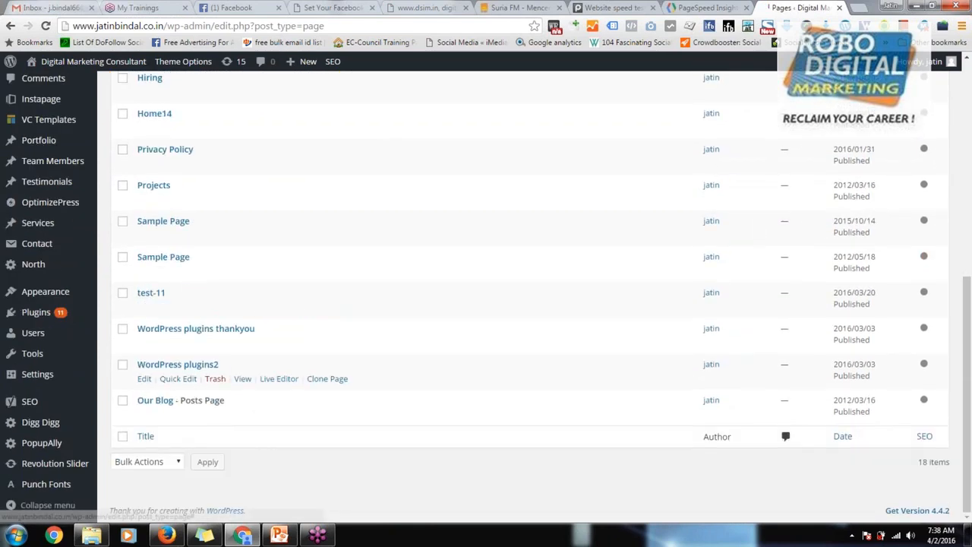
pyautogui.click(242, 379)
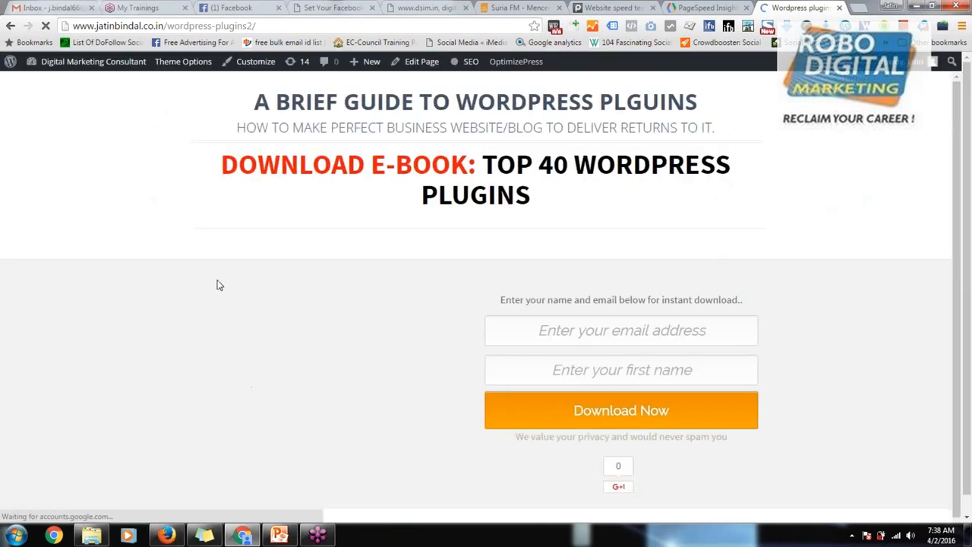
# Step: Look over the Top 40 WordPress Plugins e-book landing page and copy its web address
pyautogui.scroll(-3, 441, 287)
pyautogui.scroll(3, 472, 442)
pyautogui.scroll(-3, 471, 441)
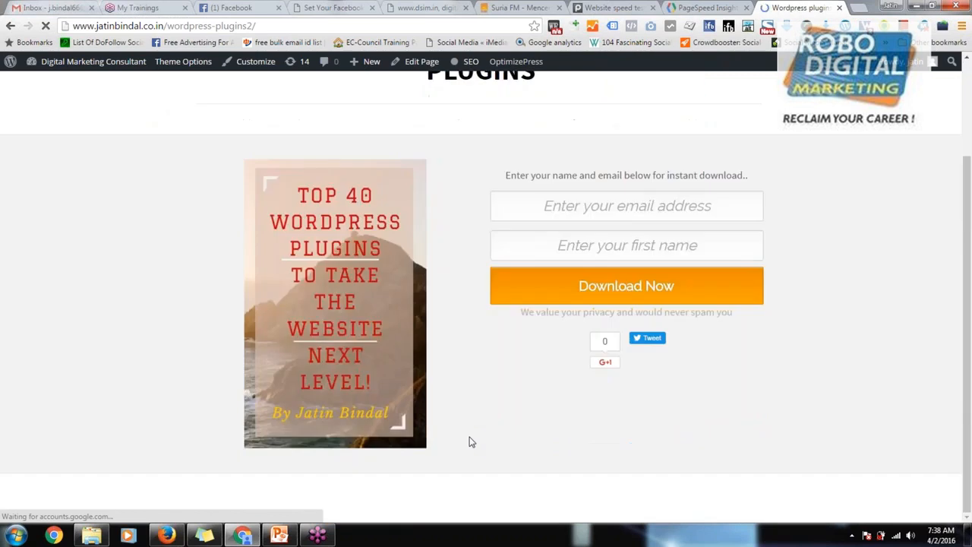
pyautogui.scroll(3, 471, 441)
pyautogui.click(226, 27)
pyautogui.hotkey('ctrl', 'c')
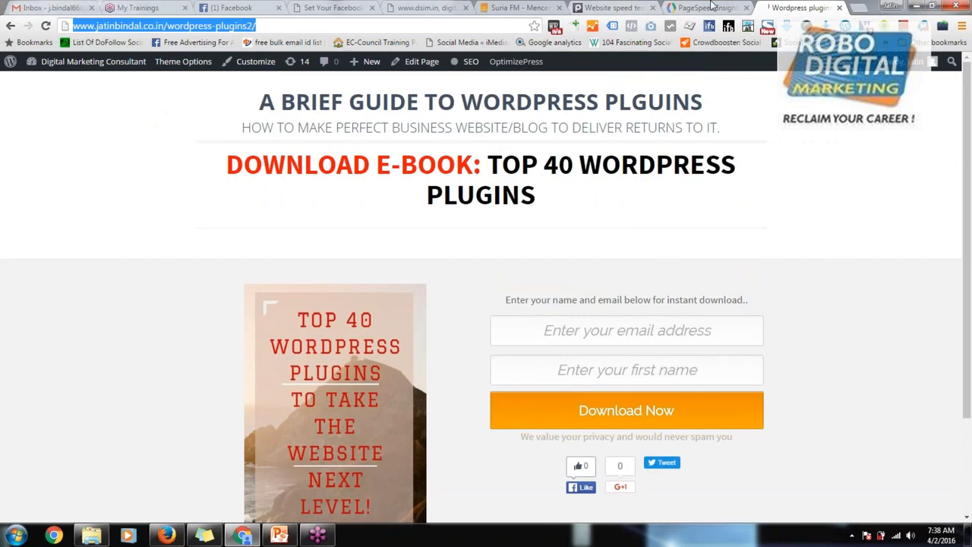
# Step: Run Pingdom's website speed test on the copied wordpress-plugins2 address, check the load time and dismiss the free-trial offer
pyautogui.click(689, 9)
pyautogui.scroll(4, 481, 174)
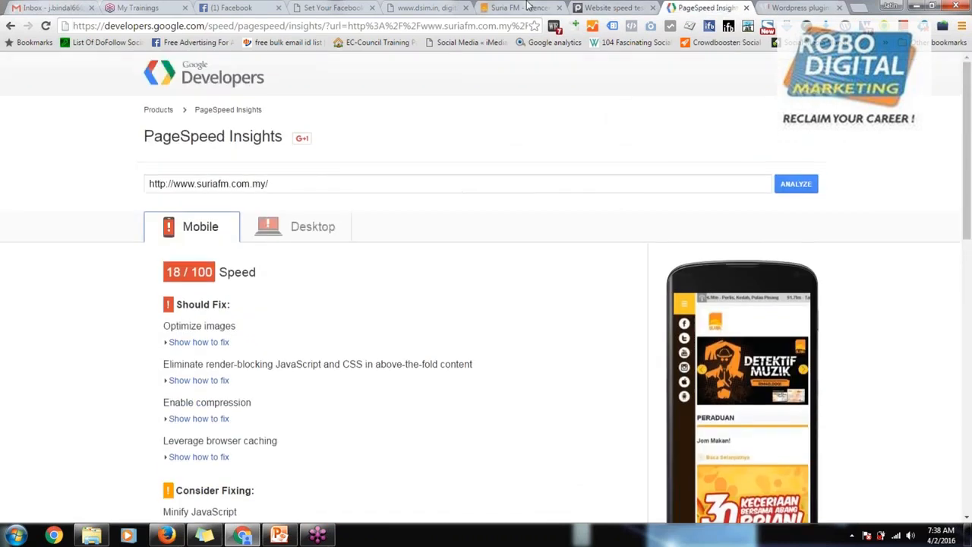
pyautogui.click(520, 7)
pyautogui.click(605, 7)
pyautogui.scroll(5, 524, 152)
pyautogui.scroll(10, 420, 141)
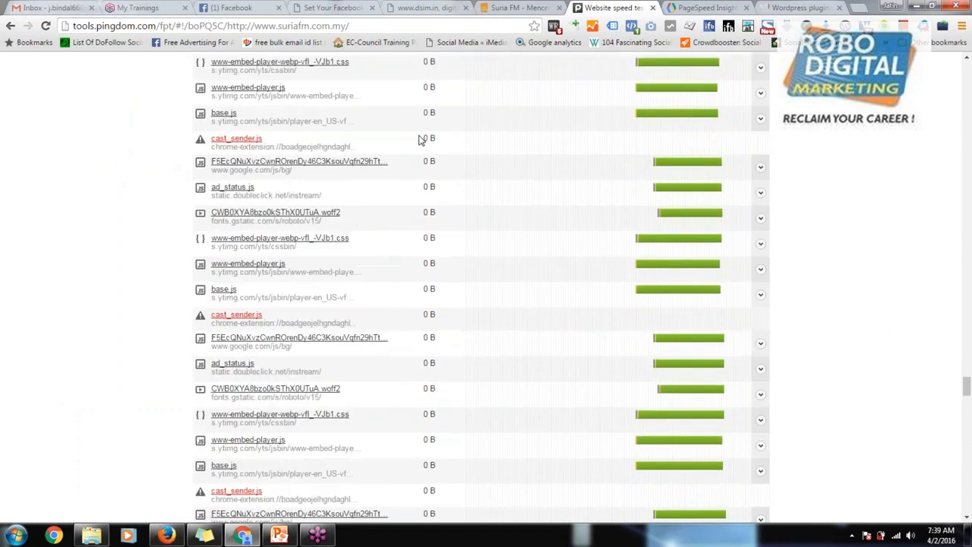
pyautogui.scroll(5, 419, 141)
pyautogui.scroll(10, 419, 141)
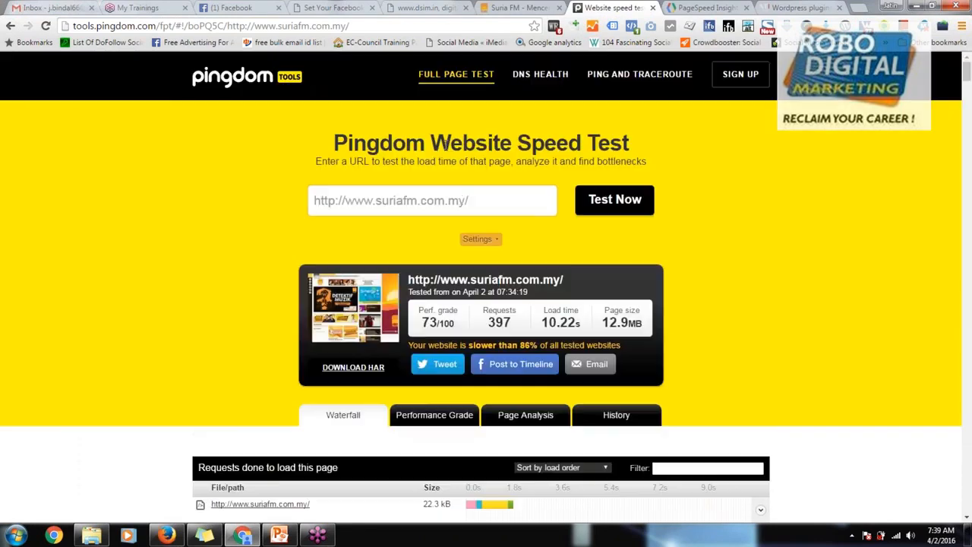
pyautogui.tripleClick(460, 199)
pyautogui.hotkey('ctrl', 'v')
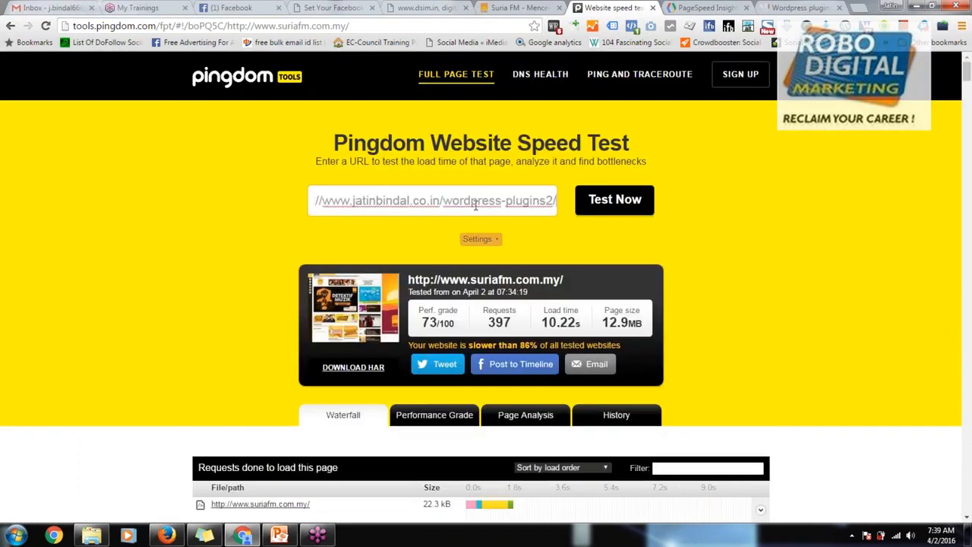
pyautogui.click(615, 201)
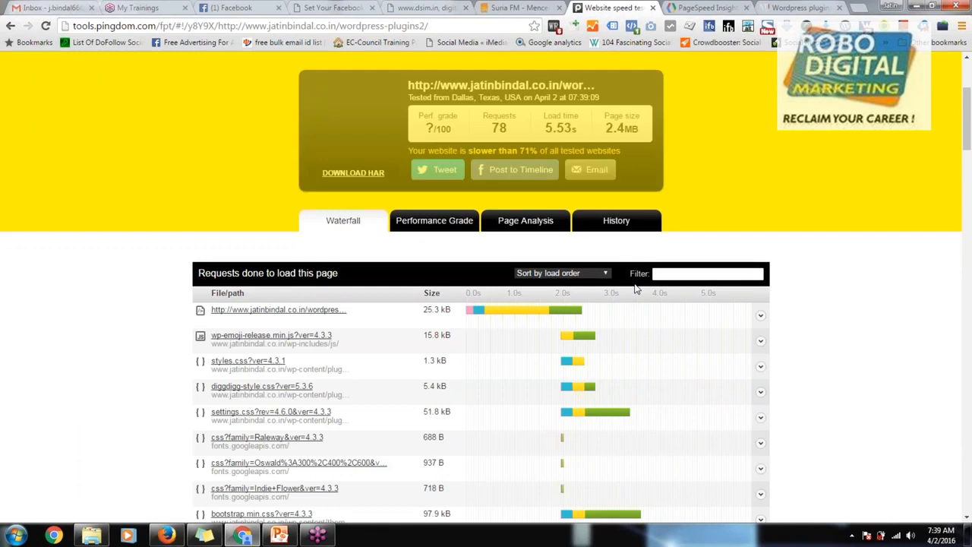
pyautogui.moveTo(571, 128); pyautogui.dragTo(577, 131)
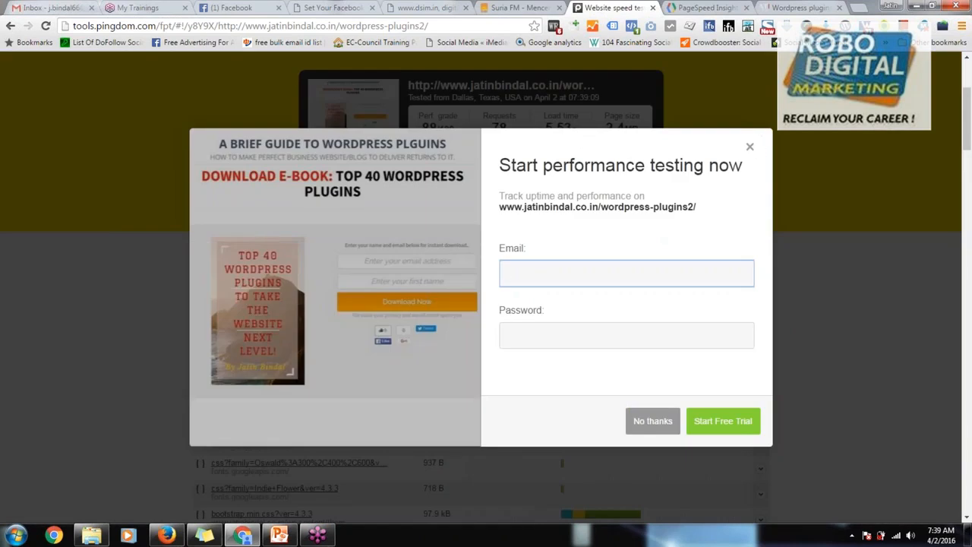
pyautogui.click(748, 147)
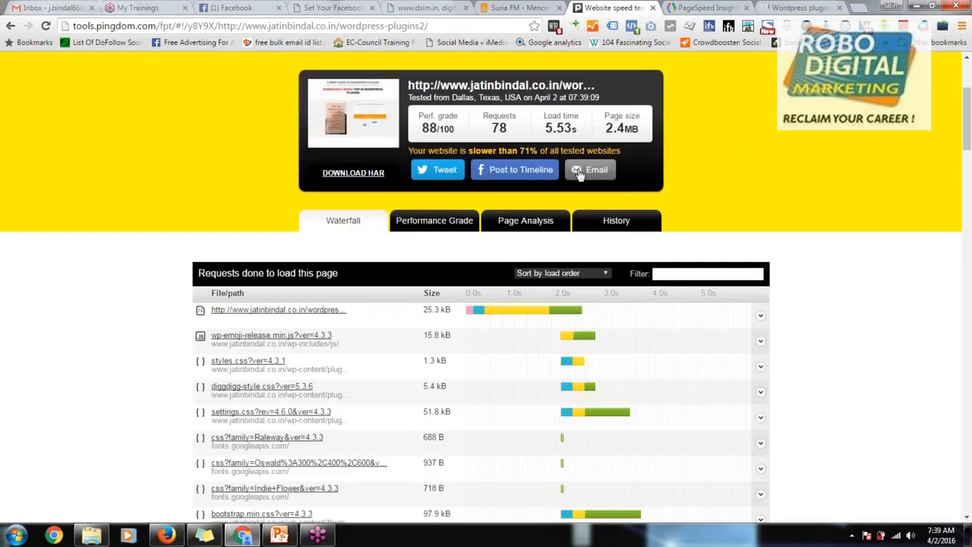
# Step: Analyse the copied wordpress-plugins2 landing page address with PageSpeed Insights in place of the Suria FM address
pyautogui.click(801, 7)
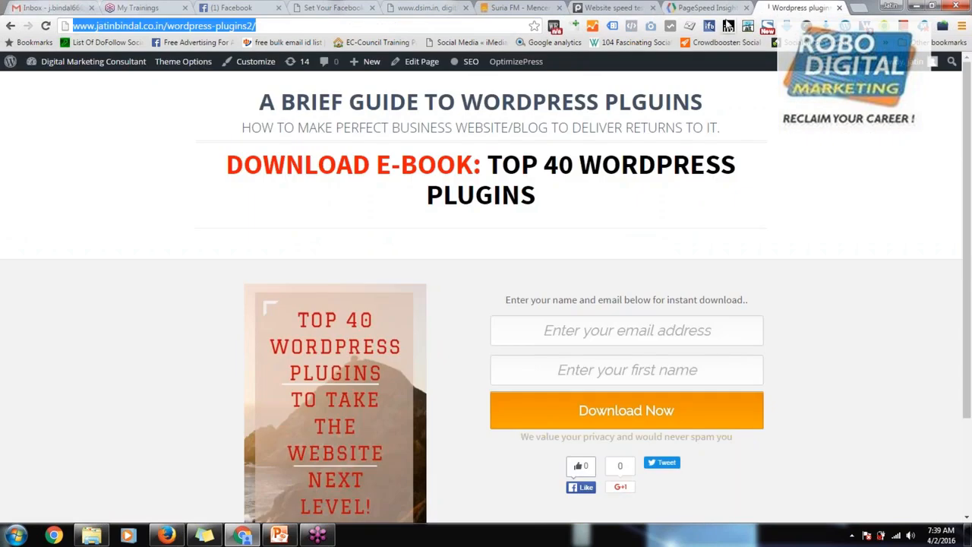
pyautogui.click(693, 7)
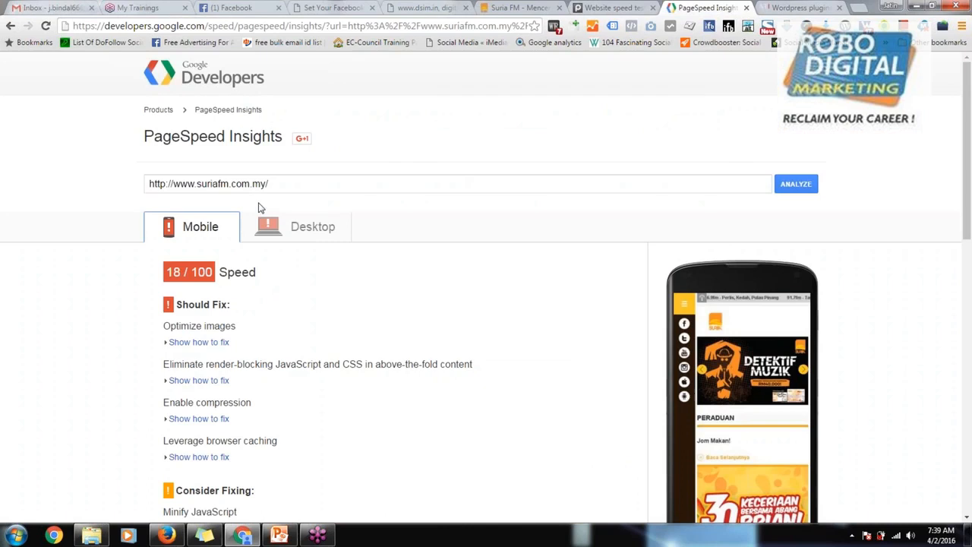
pyautogui.tripleClick(243, 180)
pyautogui.hotkey('ctrl', 'v')
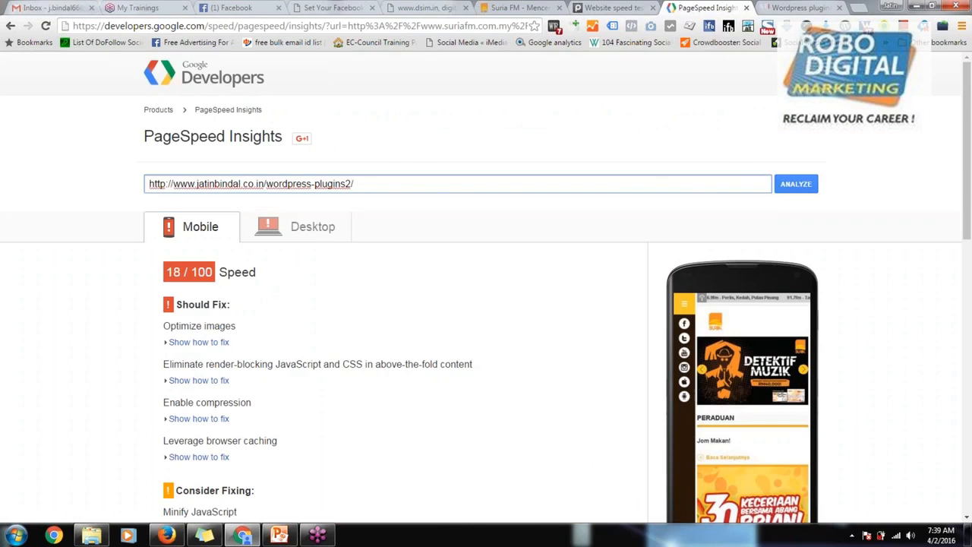
pyautogui.click(790, 185)
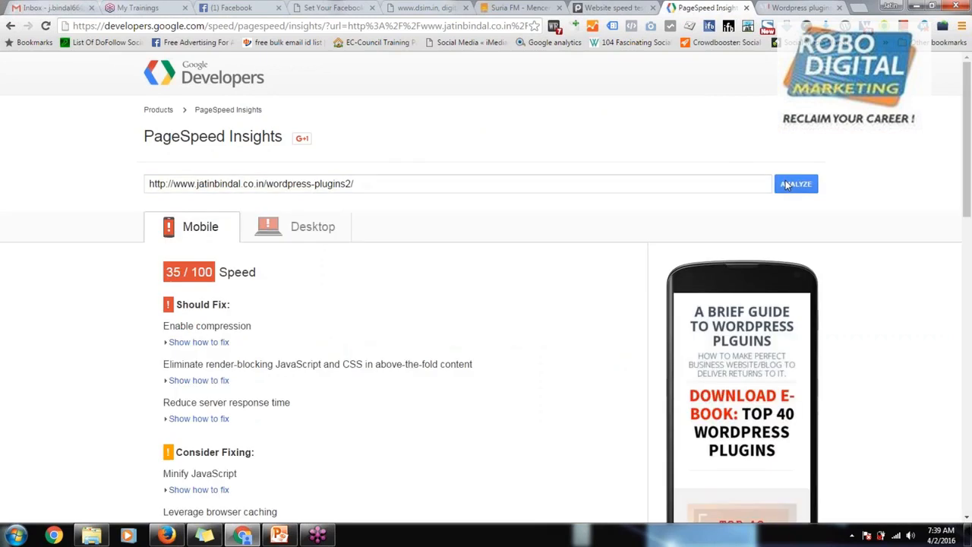
# Step: Compare the desktop and mobile scores and suggestions for the wordpress-plugins2 landing page
pyautogui.click(334, 236)
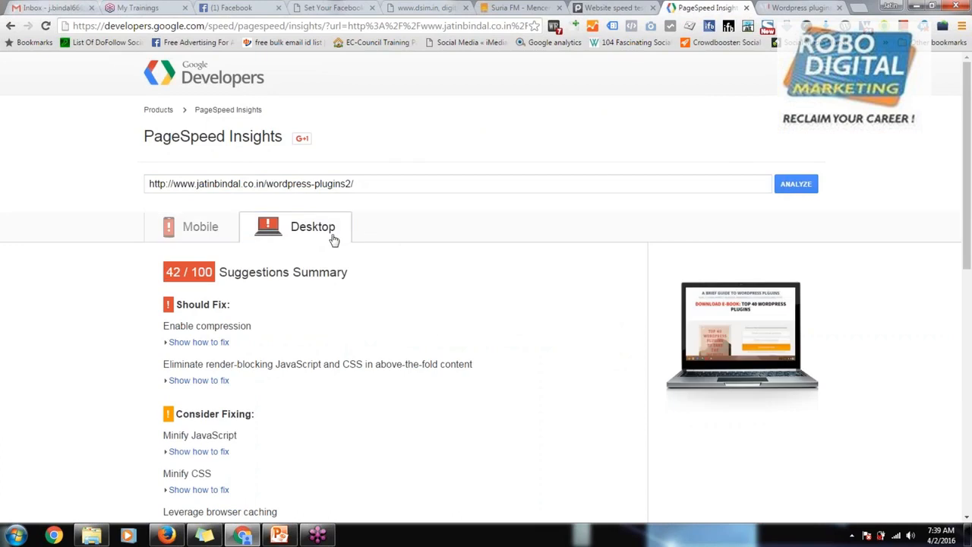
pyautogui.scroll(-2, 427, 337)
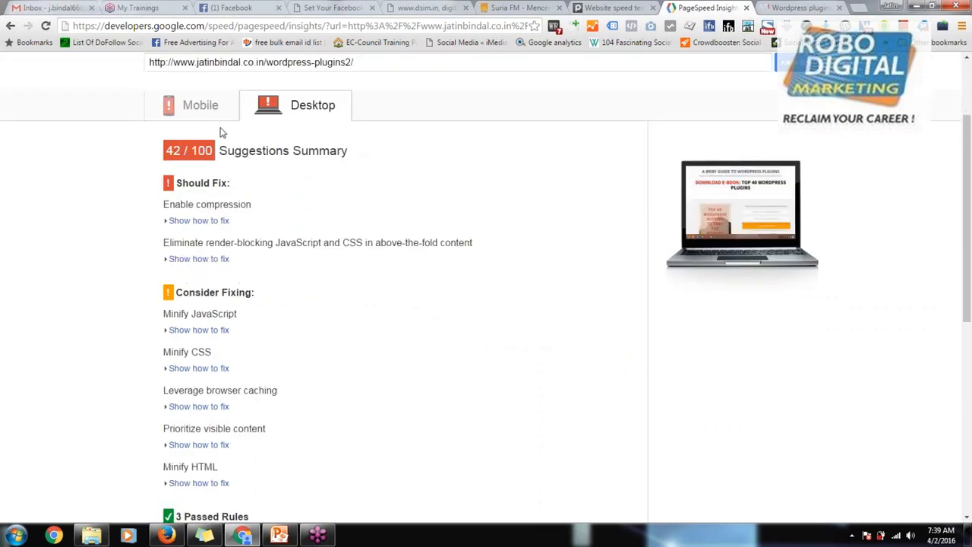
pyautogui.click(217, 123)
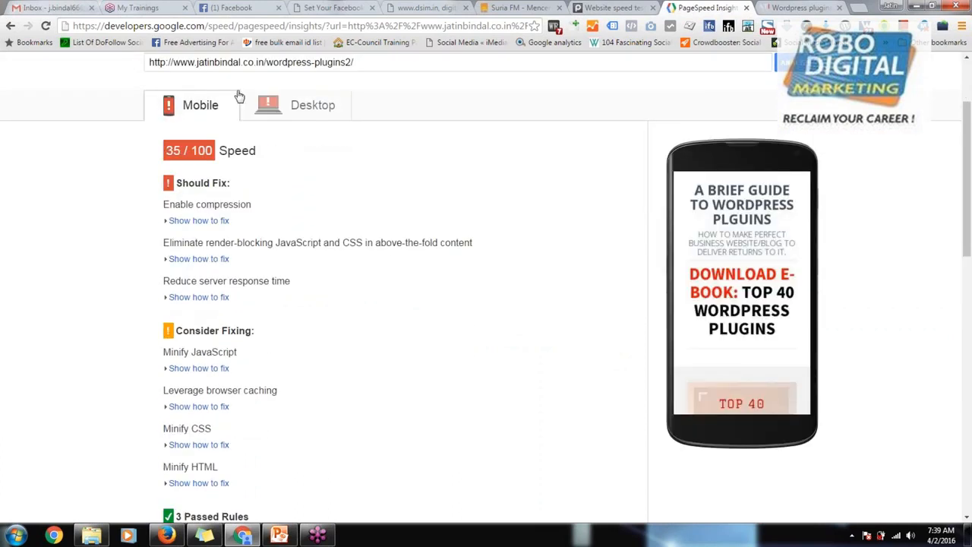
pyautogui.click(291, 104)
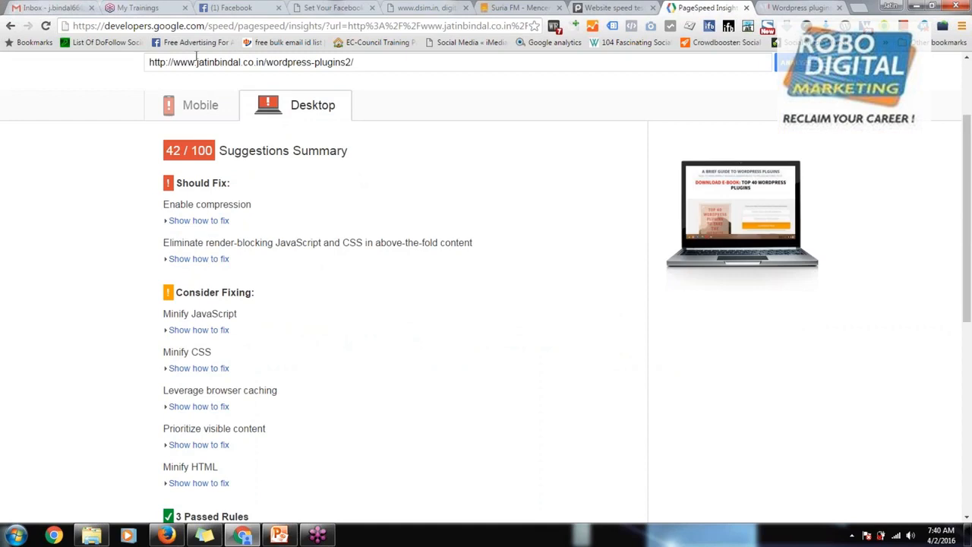
pyautogui.moveTo(197, 61); pyautogui.dragTo(393, 65)
pyautogui.write('ro')
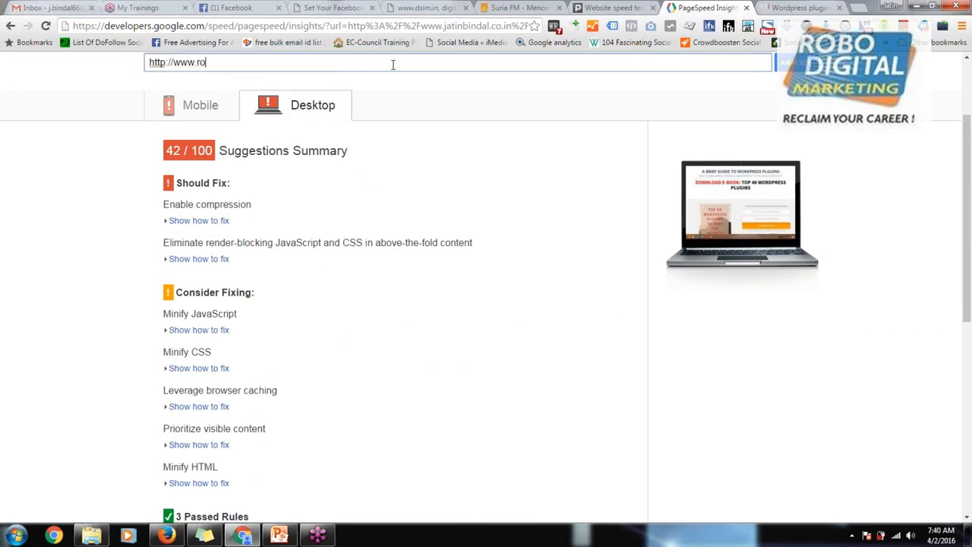
pyautogui.write('bodigitalmarketin')
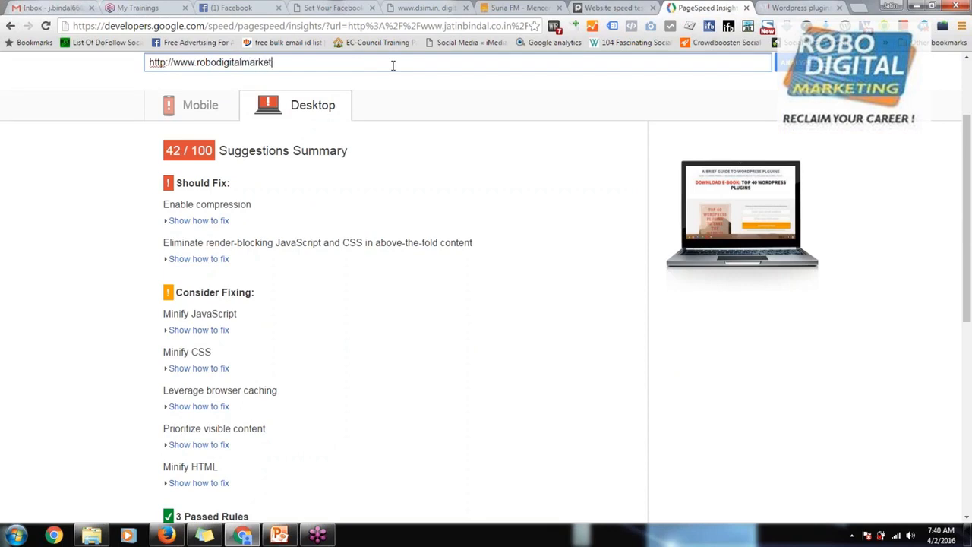
pyautogui.write('g.com')
pyautogui.press('Return')
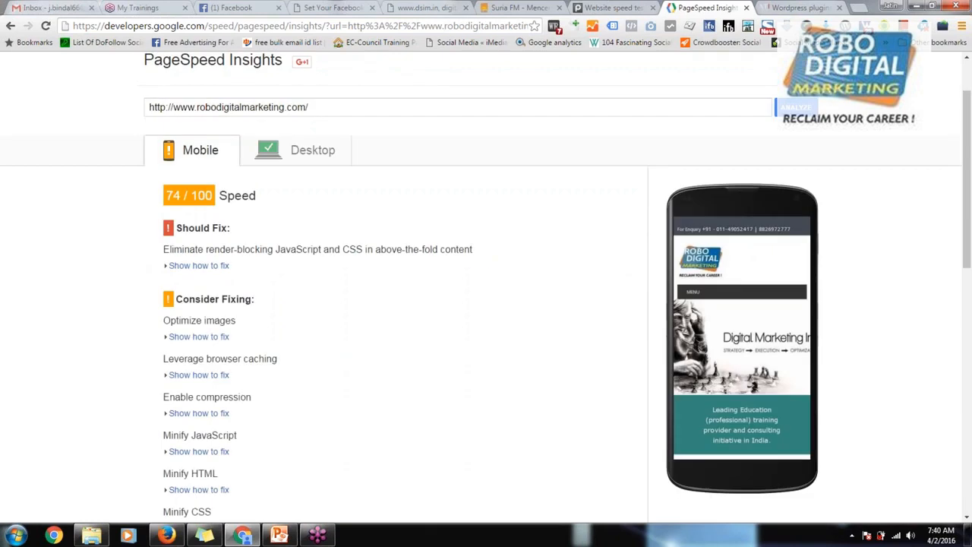
# Step: Compare the desktop and mobile PageSpeed results for the robodigitalmarketing.com site
pyautogui.click(293, 152)
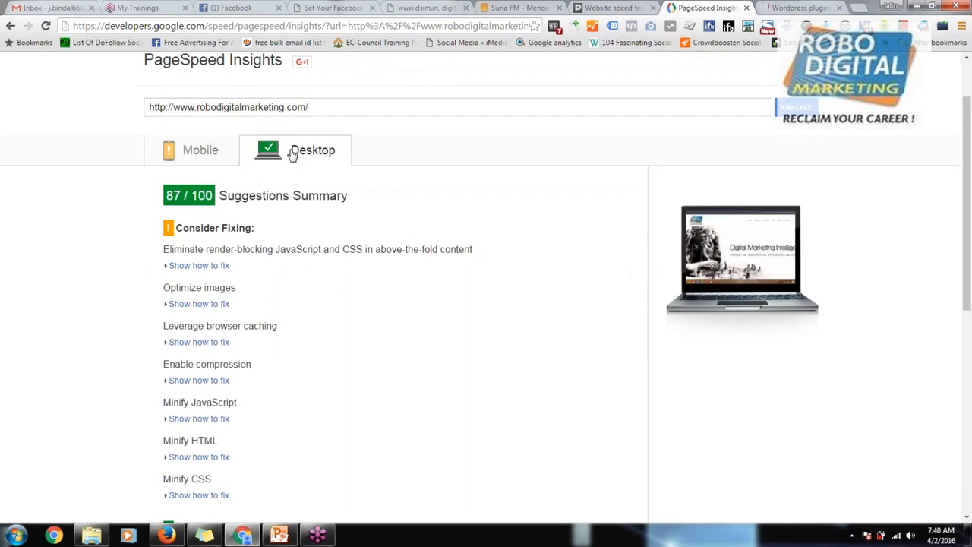
pyautogui.click(184, 160)
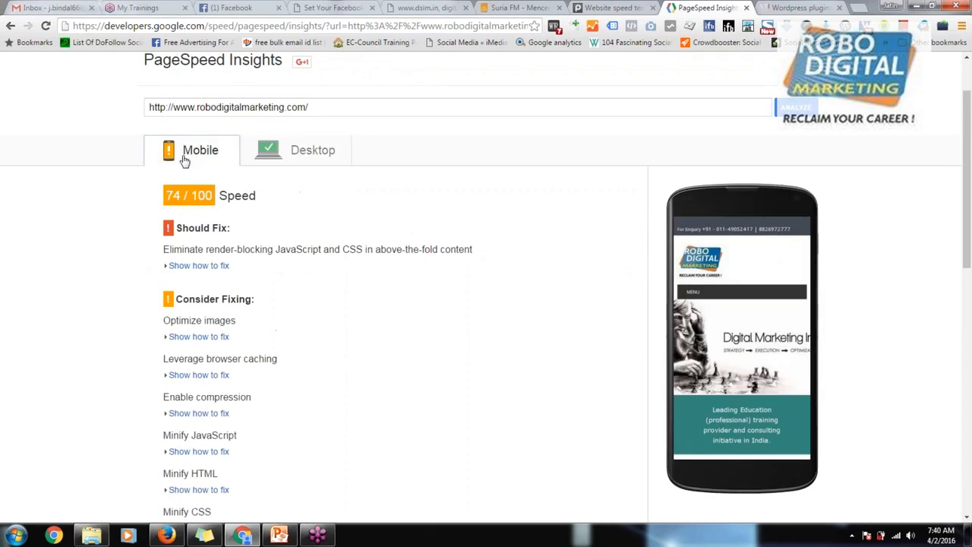
pyautogui.click(308, 151)
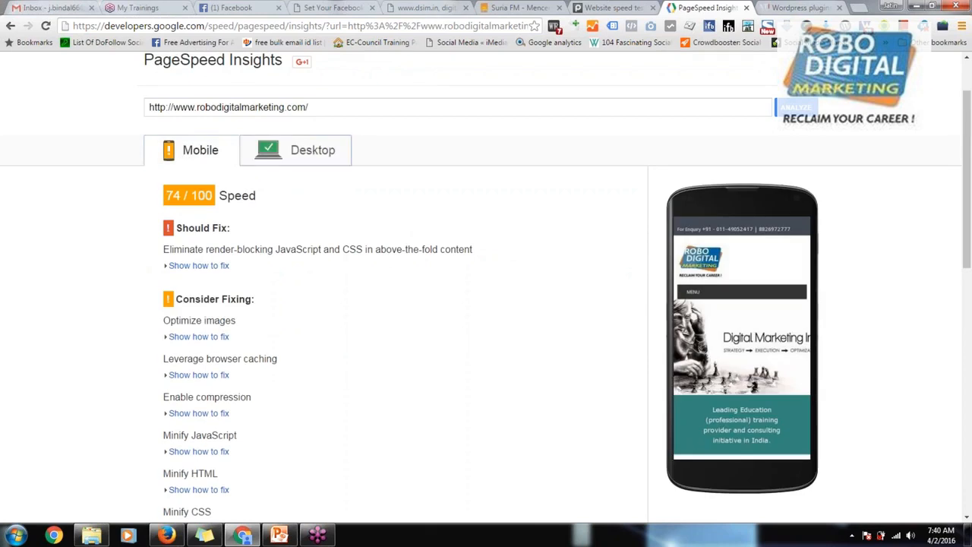
# Step: Revisit the Pingdom speed test report and go back from the e-book landing page to the WordPress pages list
pyautogui.click(617, 8)
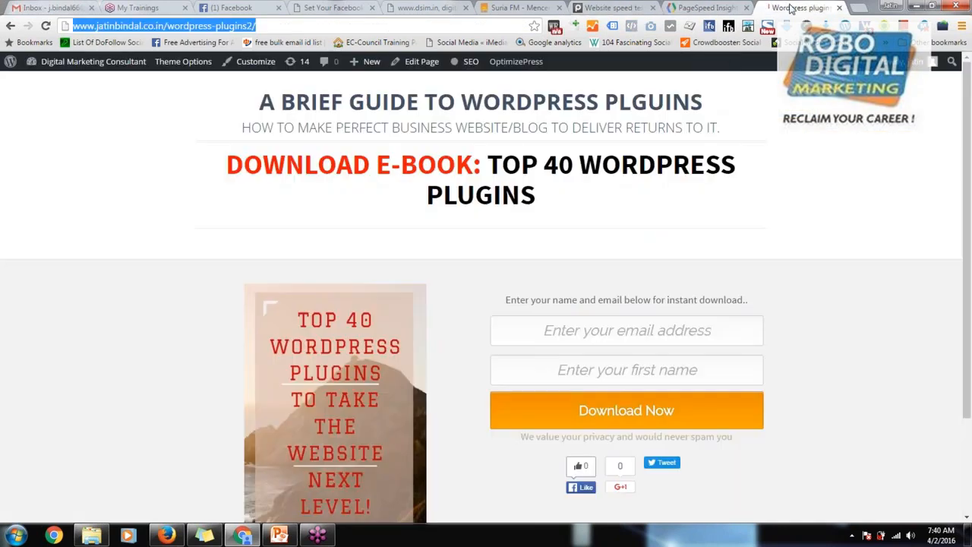
pyautogui.click(793, 8)
pyautogui.click(10, 26)
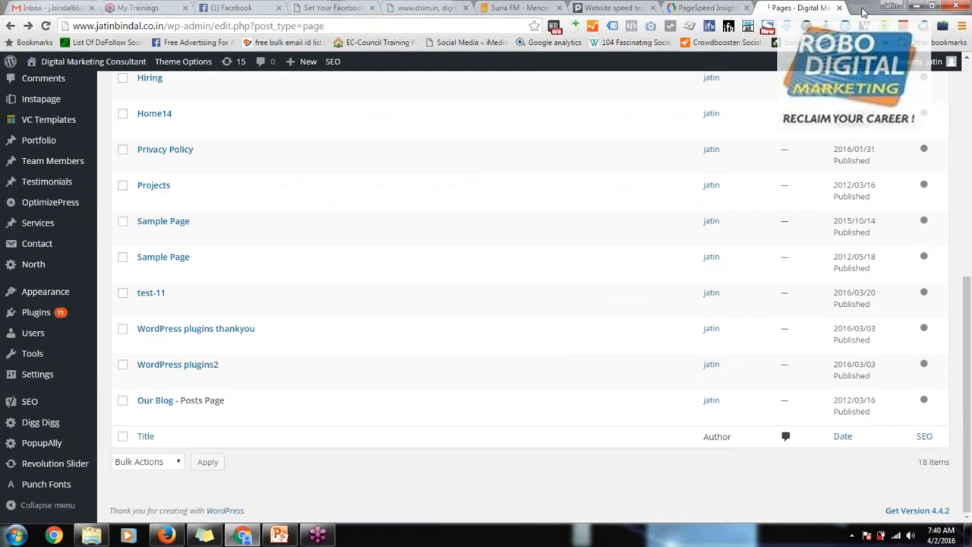
pyautogui.click(862, 7)
pyautogui.write('optimizepress.com')
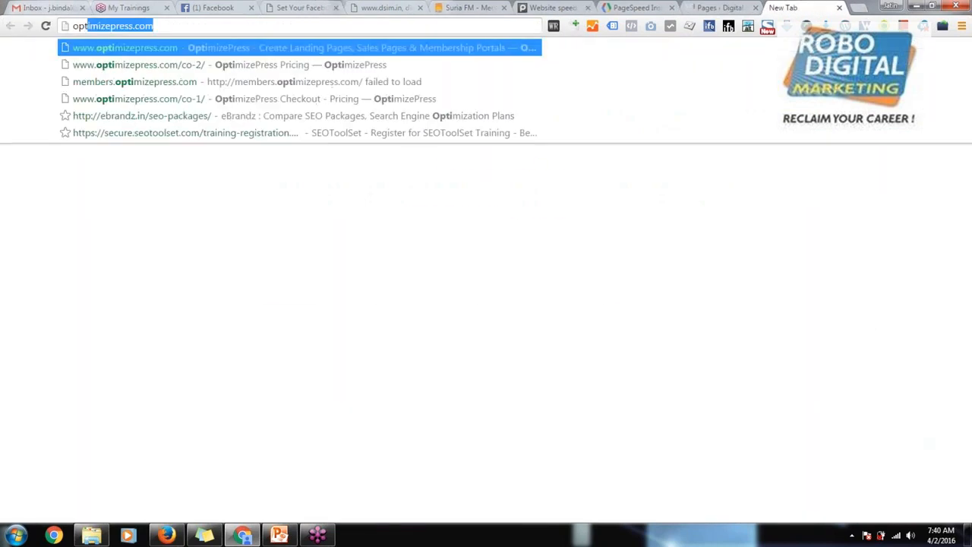
pyautogui.press('Return')
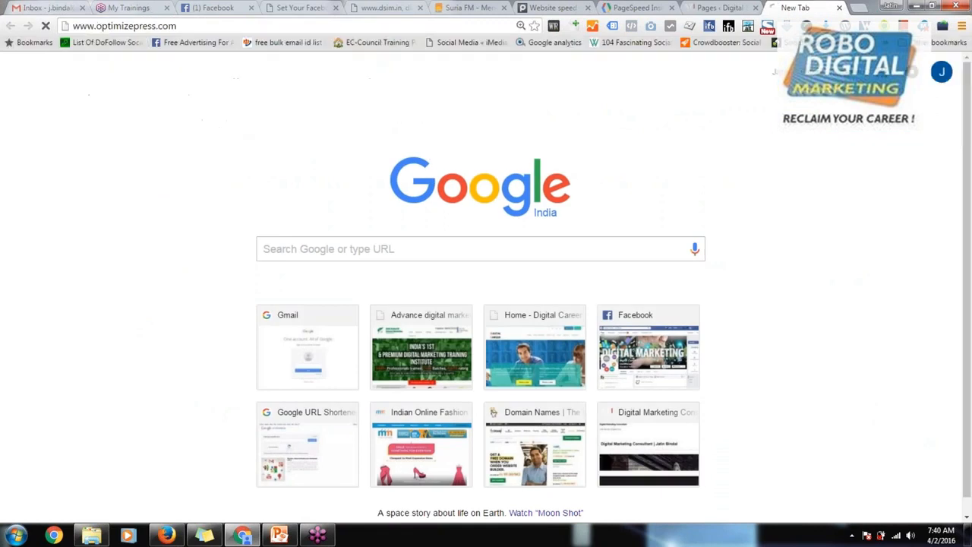
pyautogui.click(705, 6)
pyautogui.moveTo(303, 266)
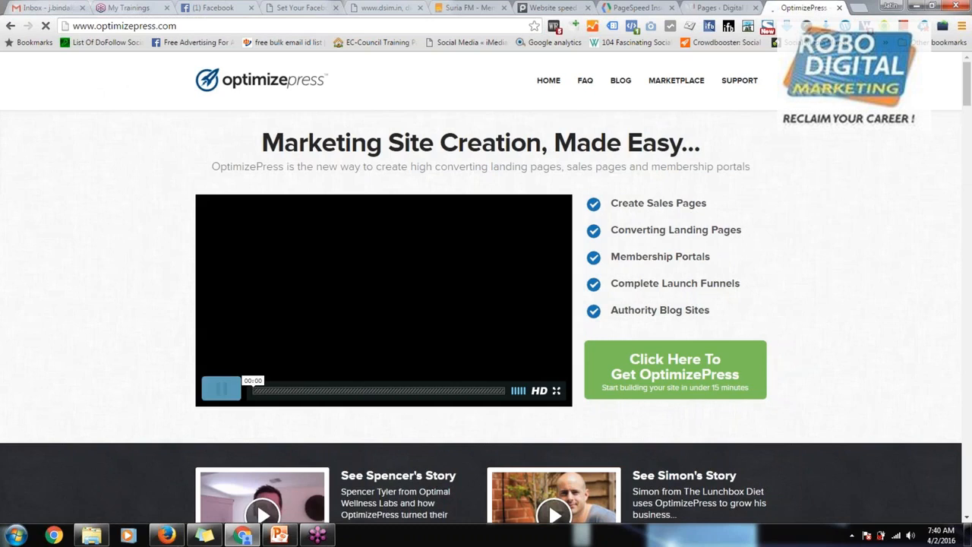
pyautogui.click(221, 388)
pyautogui.scroll(-12, 736, 328)
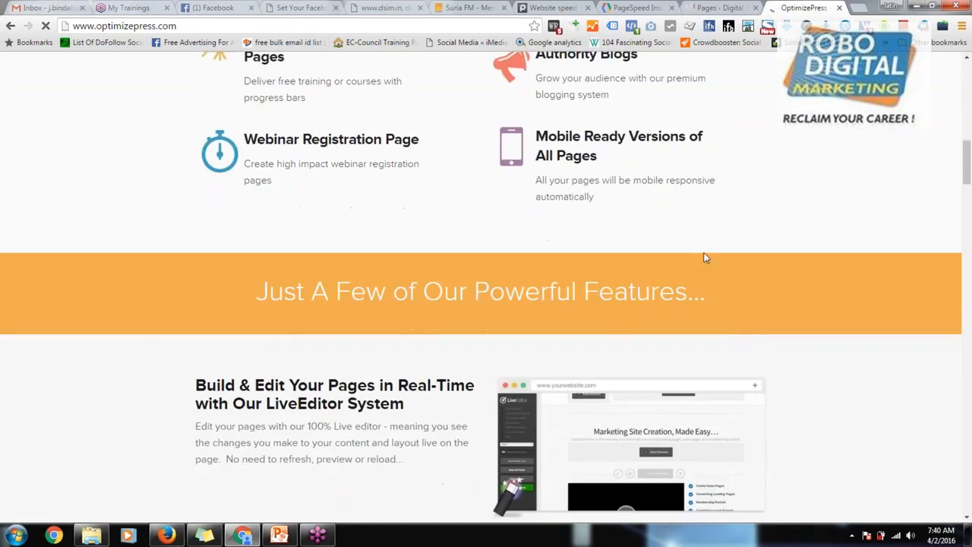
# Step: Look back at the PageSpeed Insights report and the Suria FM home page
pyautogui.click(705, 7)
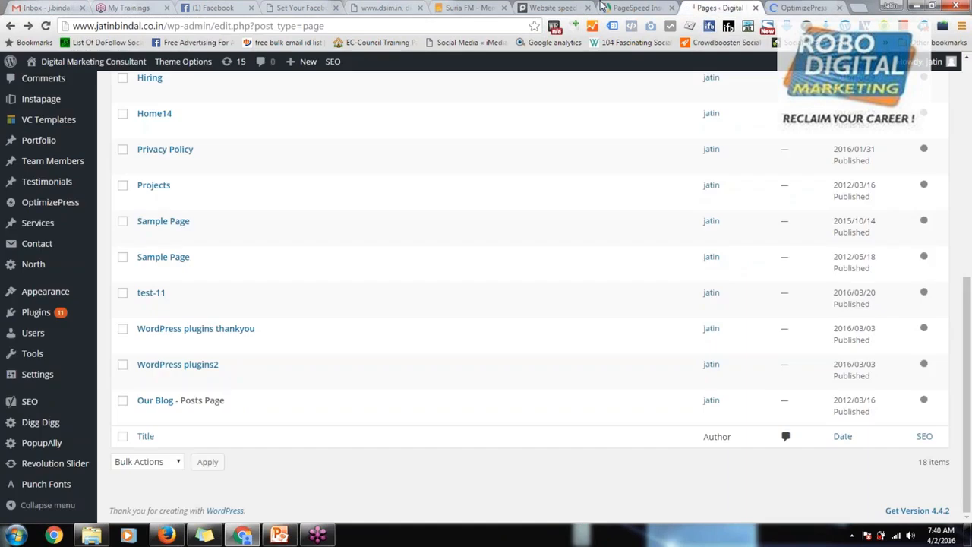
pyautogui.click(625, 8)
pyautogui.click(454, 7)
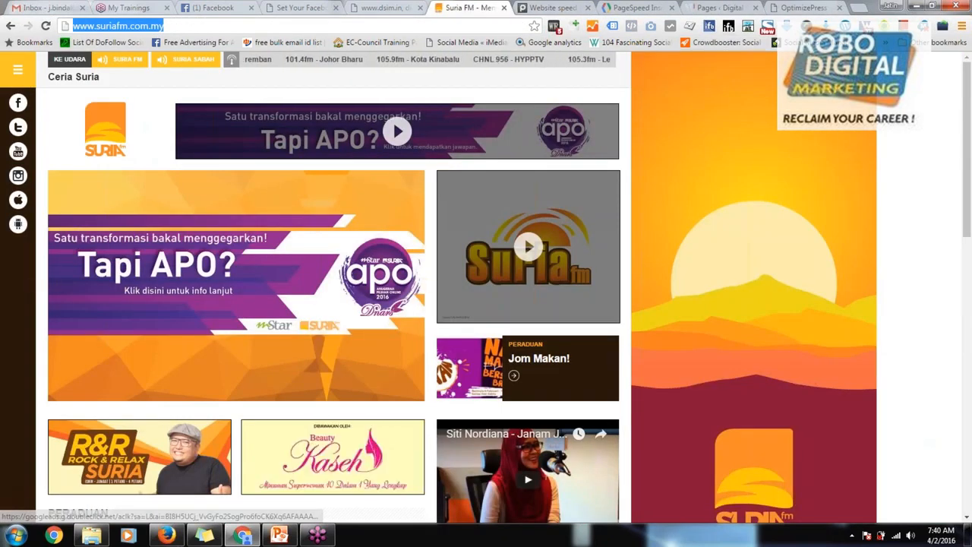
# Step: Return to the WordPress pages list and start creating a new page with the OptimizePress plugin
pyautogui.click(710, 7)
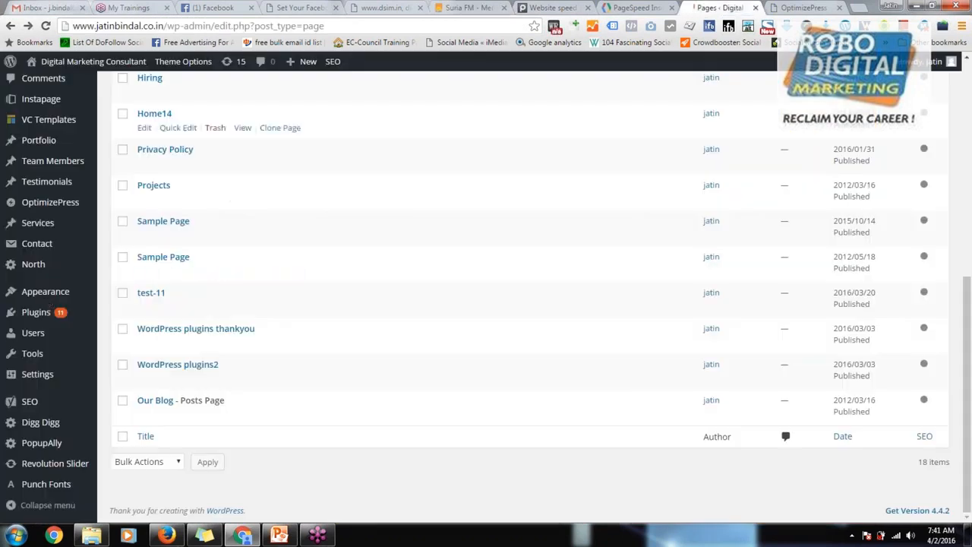
pyautogui.moveTo(24, 322)
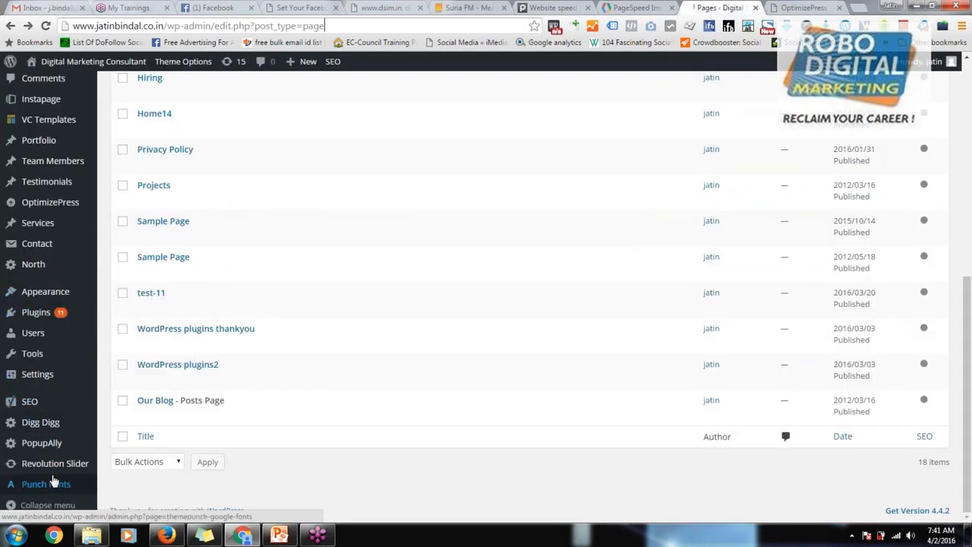
pyautogui.moveTo(68, 203)
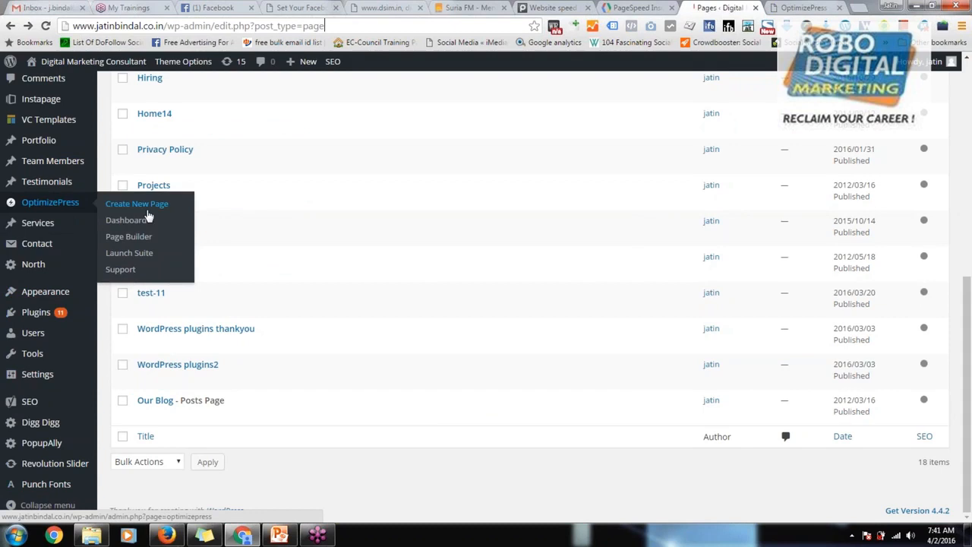
pyautogui.click(148, 217)
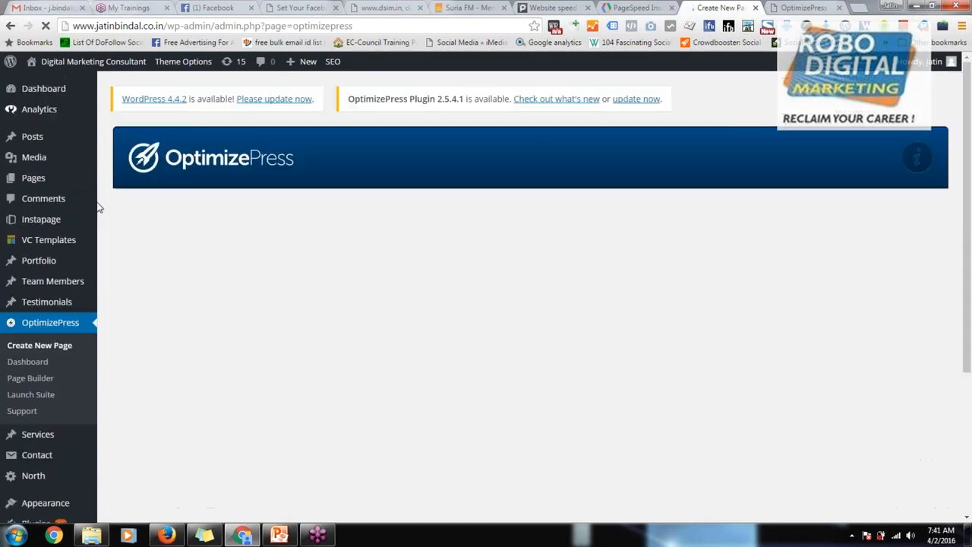
# Step: Browse the opt-in and landing page templates and choose the Simple Video Landing Page template
pyautogui.scroll(-3, 336, 254)
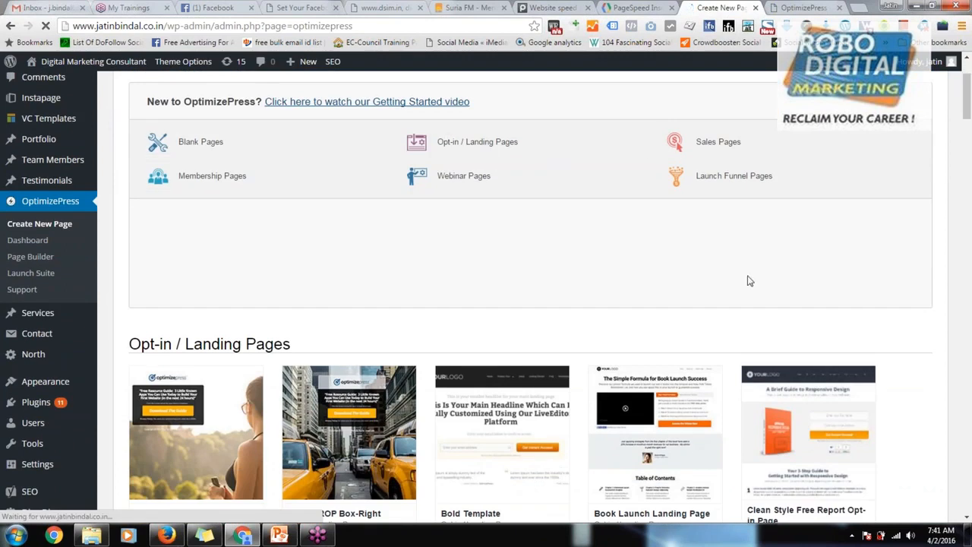
pyautogui.scroll(-1, 749, 282)
pyautogui.scroll(-13, 554, 386)
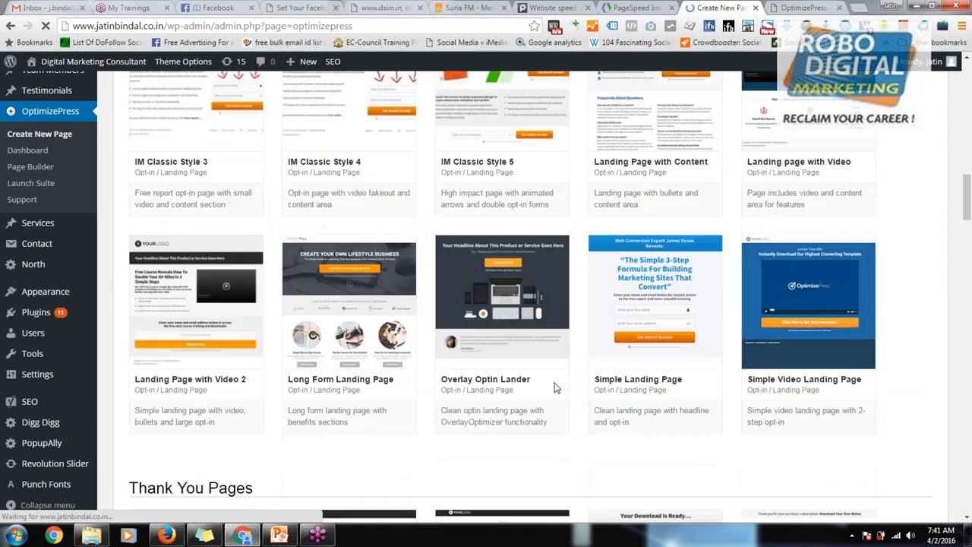
pyautogui.scroll(-3, 578, 392)
pyautogui.scroll(3, 796, 202)
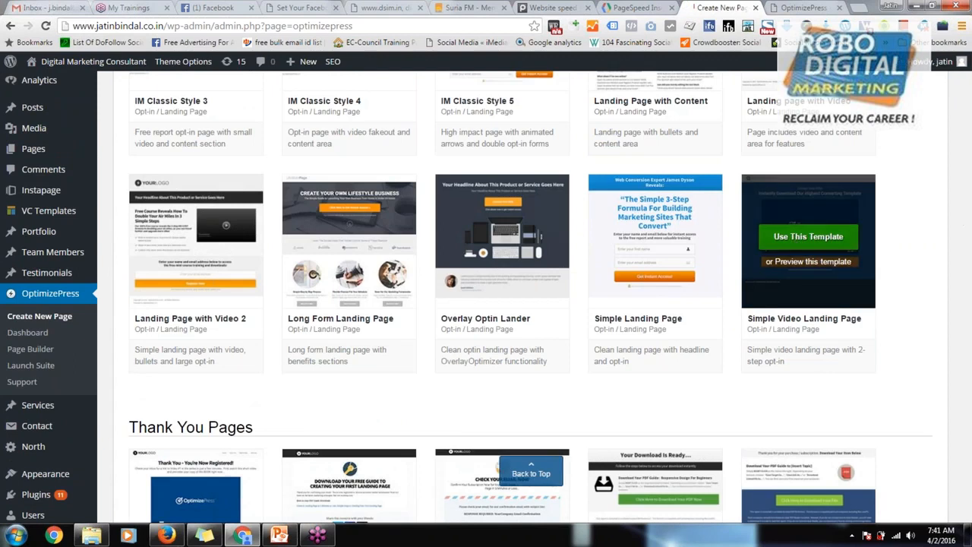
pyautogui.click(789, 240)
# Step: Name the page Video Test Page, create it, and look it over in LiveEditor at a smaller browser zoom
pyautogui.click(401, 268)
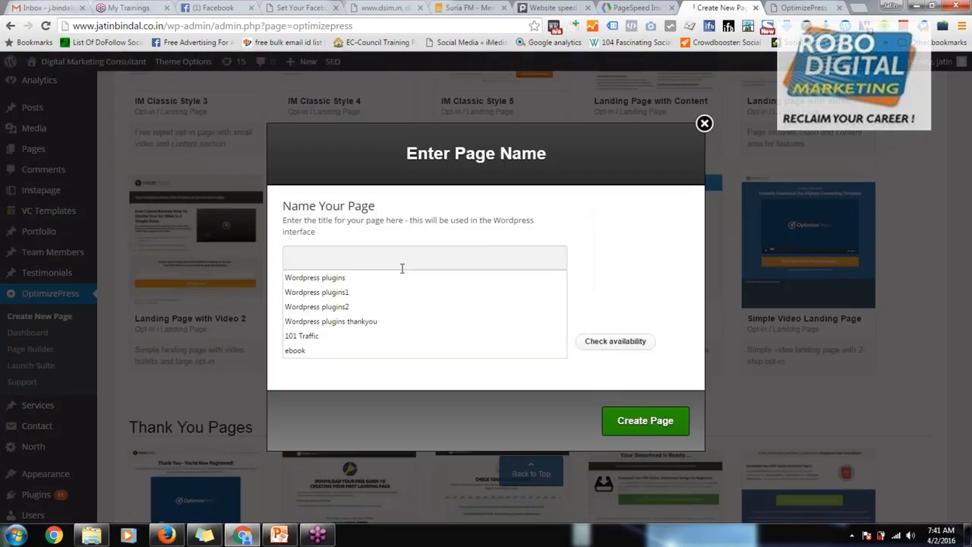
pyautogui.write('Vid')
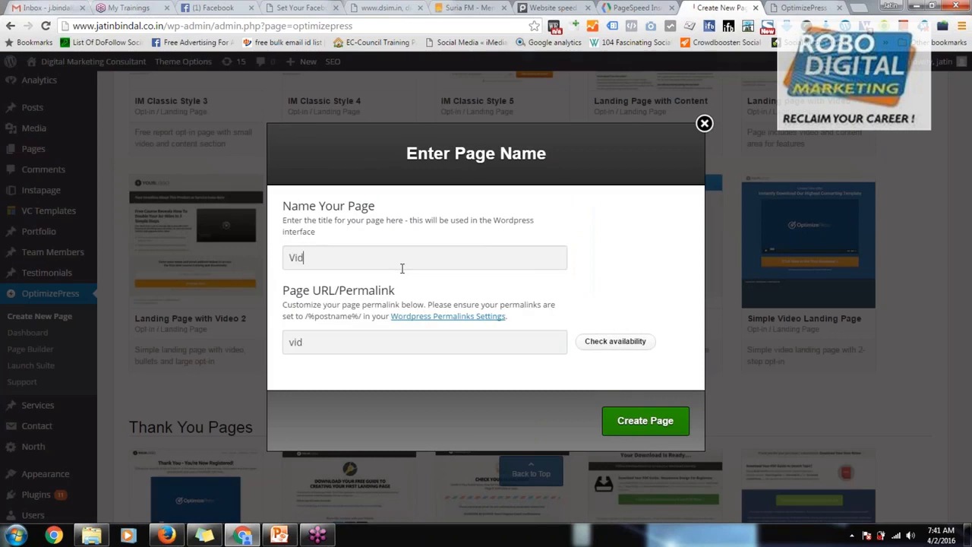
pyautogui.write('eo Test Page')
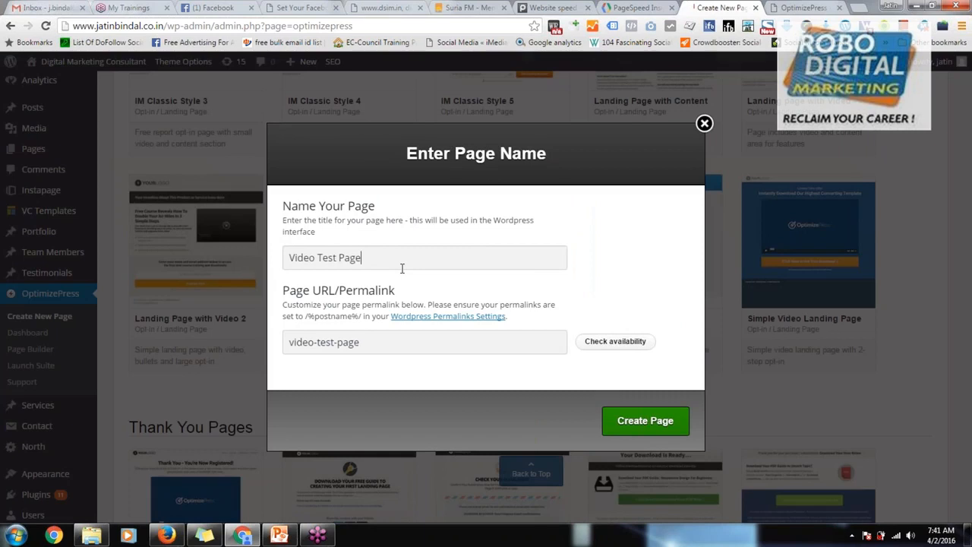
pyautogui.click(639, 429)
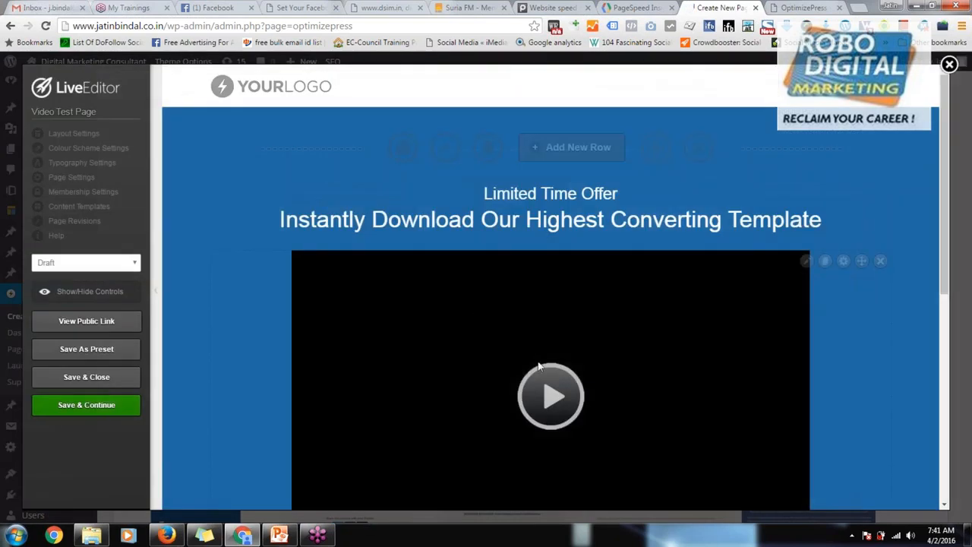
pyautogui.scroll(-2, 474, 319)
pyautogui.hotkey('ctrl', '-')
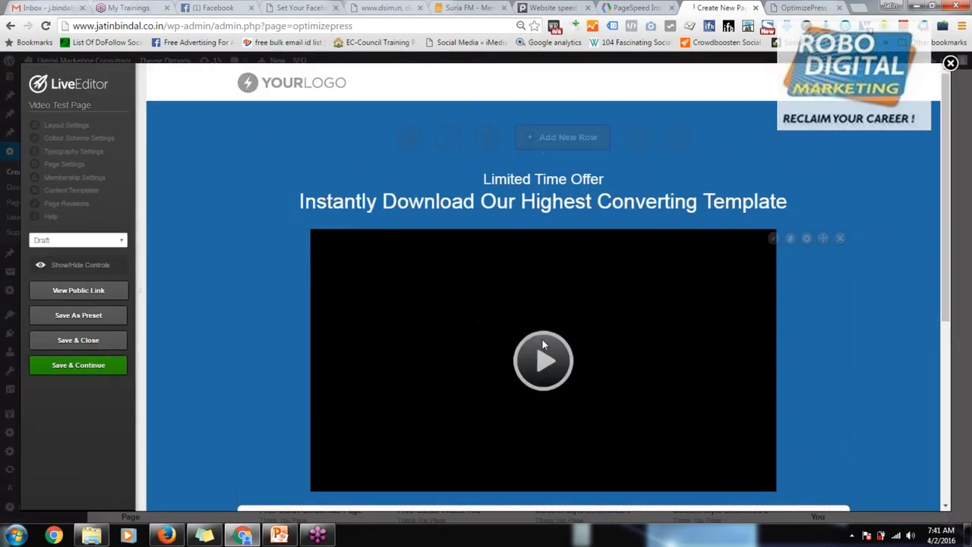
pyautogui.scroll(-4, 542, 342)
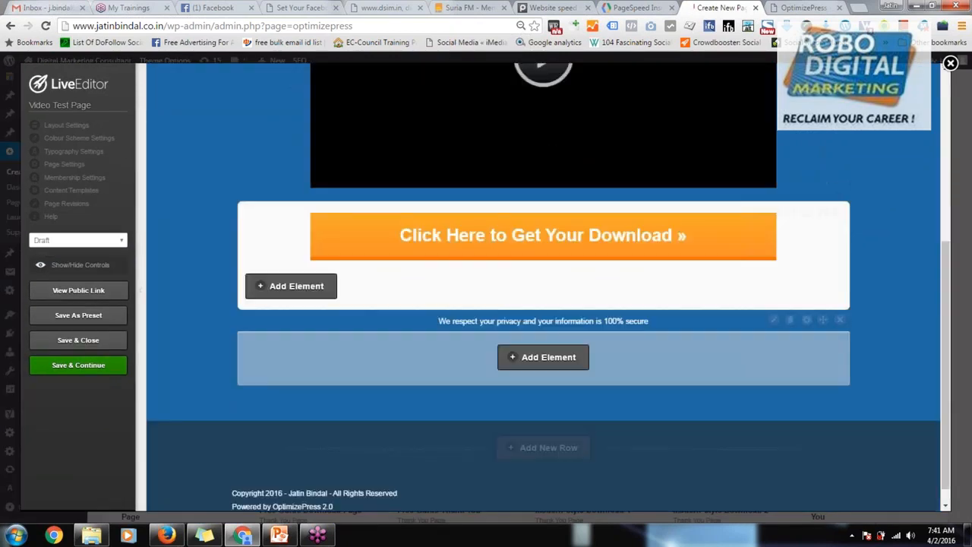
pyautogui.scroll(4, 544, 304)
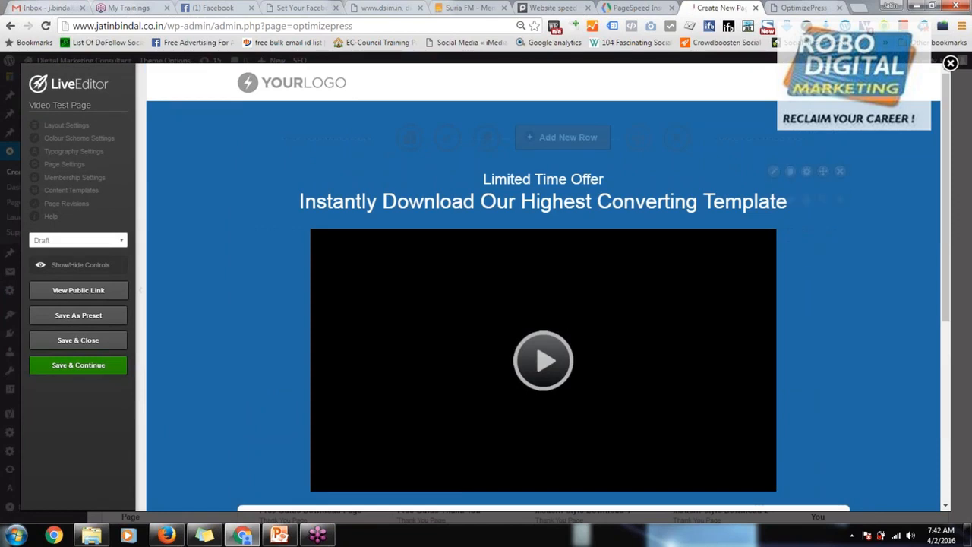
pyautogui.click(774, 172)
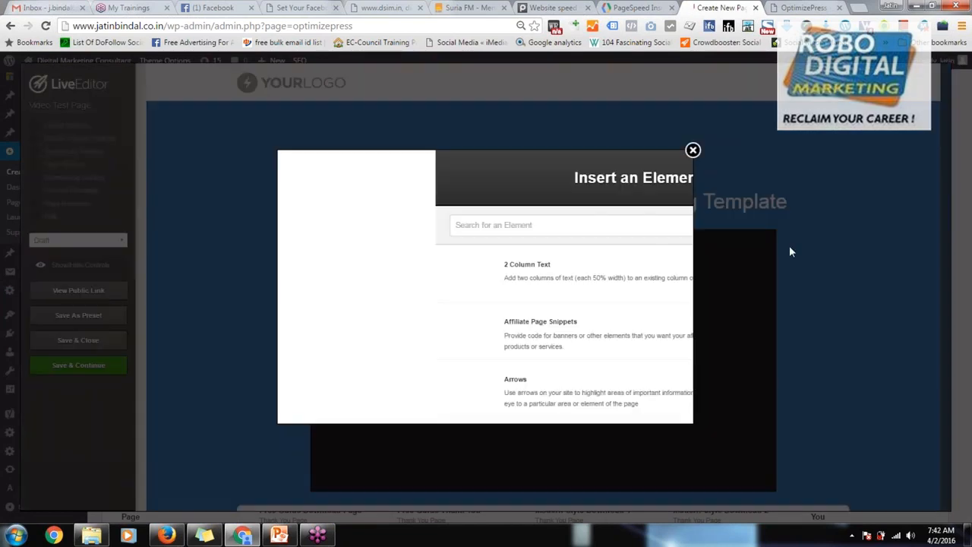
pyautogui.click(693, 150)
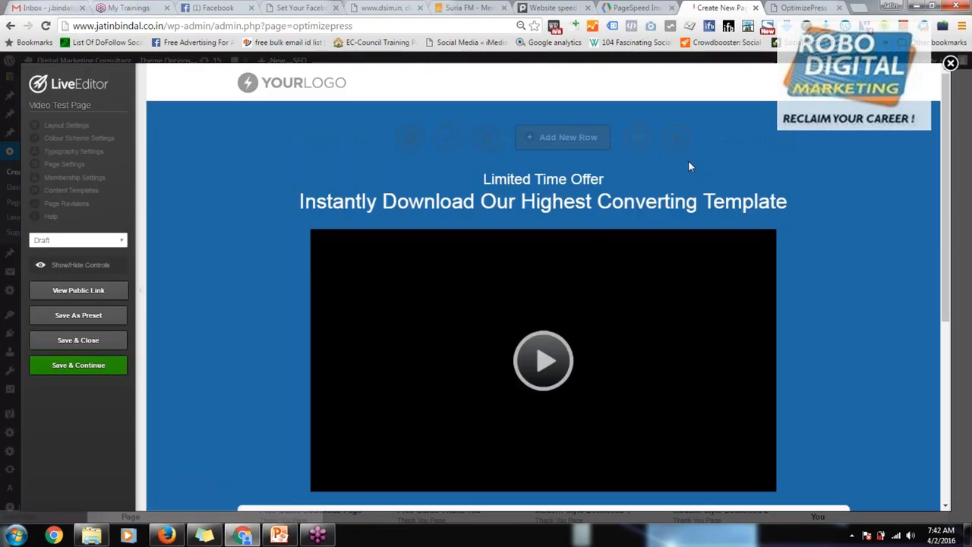
# Step: Change the main headline's text to "Instantly Download Our Highest Converting Social Channel"
pyautogui.click(602, 205)
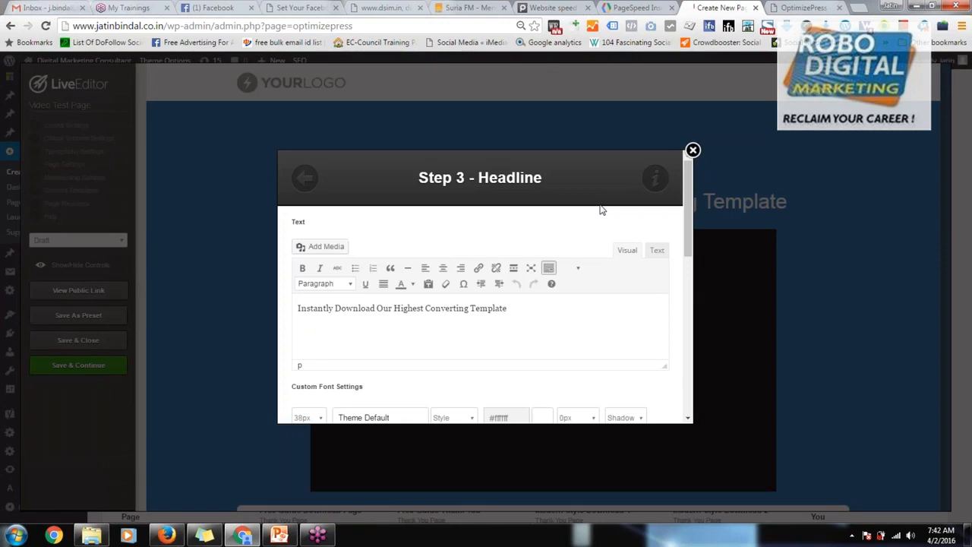
pyautogui.tripleClick(389, 308)
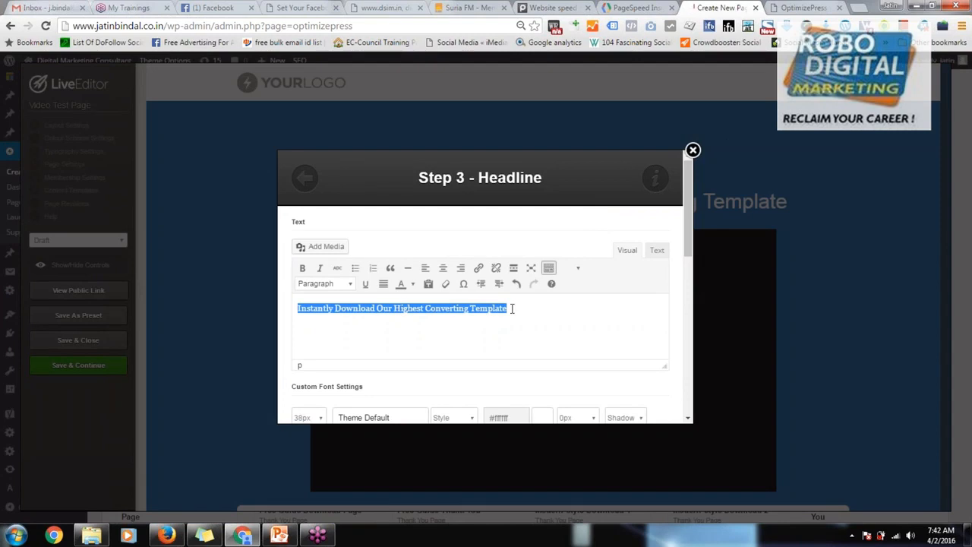
pyautogui.click(517, 310)
pyautogui.doubleClick(517, 310)
pyautogui.press('BackSpace')
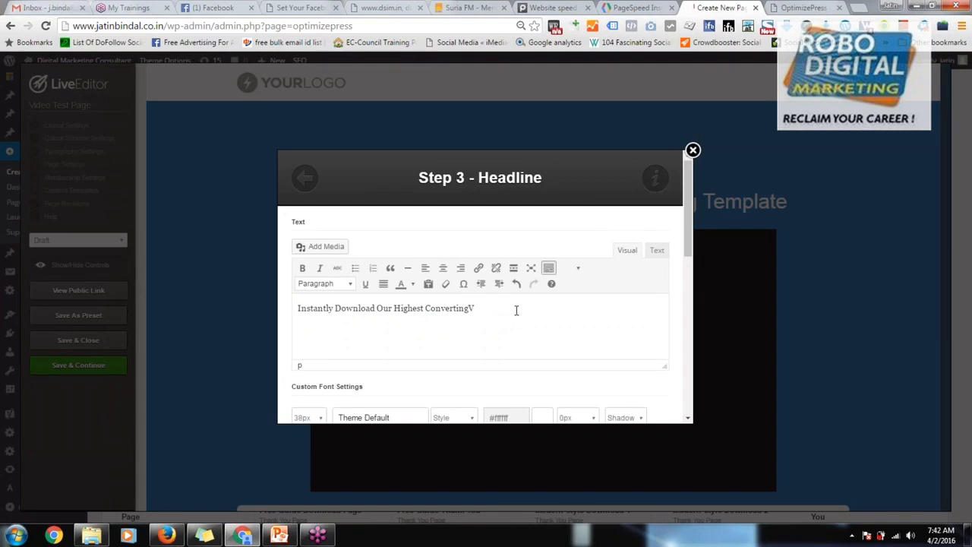
pyautogui.write('Channel')
pyautogui.hotkey('ctrl', 'Left')
pyautogui.write('Social')
# Step: Browse the headline's custom font choices and set its font to Open Sans
pyautogui.scroll(-1, 375, 356)
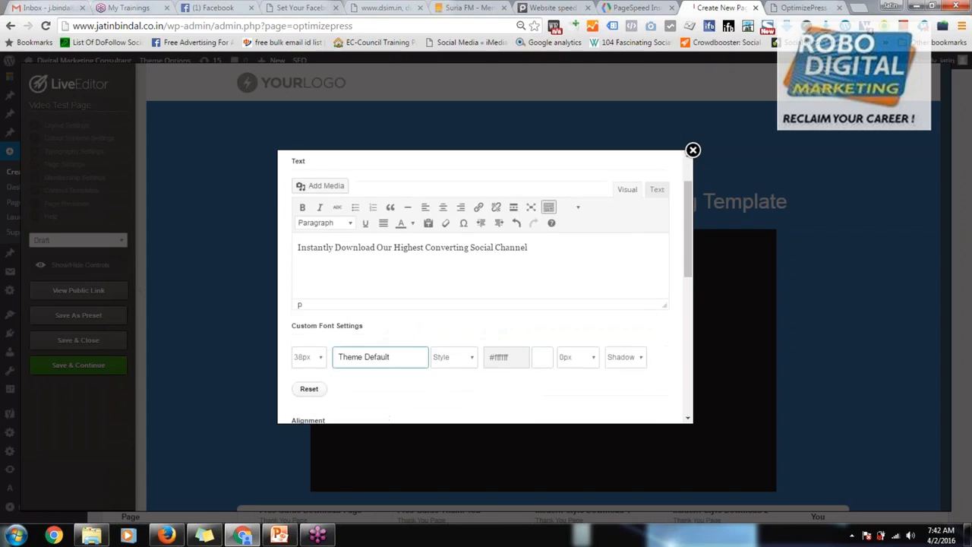
pyautogui.click(321, 359)
pyautogui.click(458, 358)
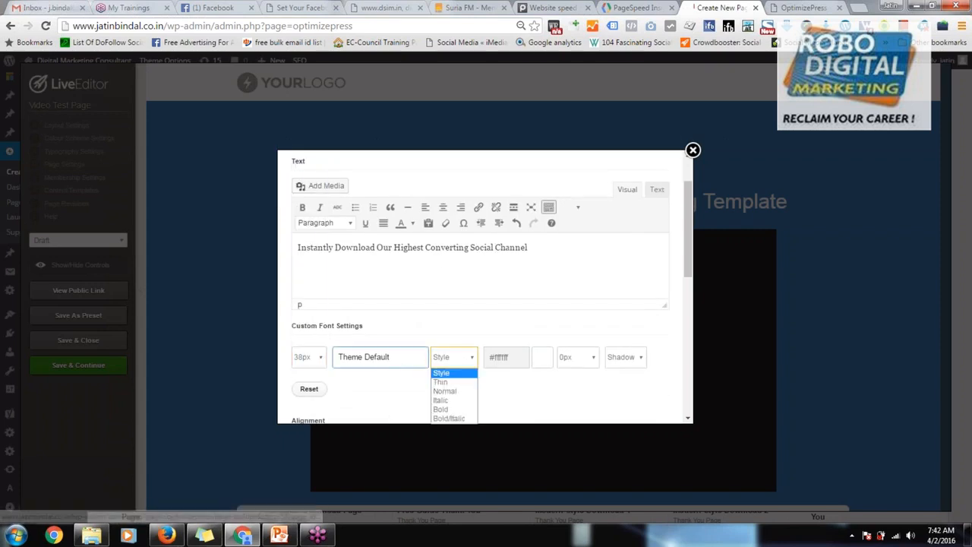
pyautogui.click(383, 363)
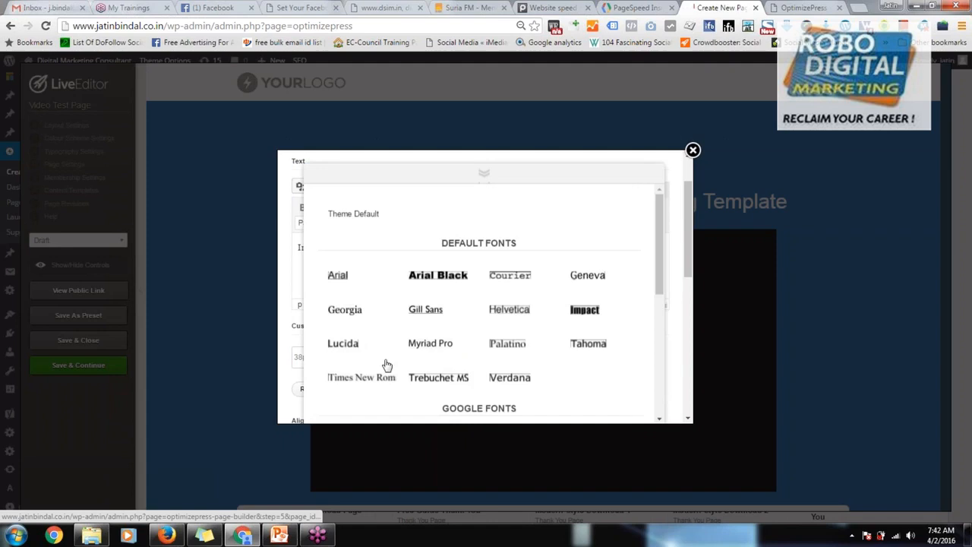
pyautogui.scroll(-2, 546, 379)
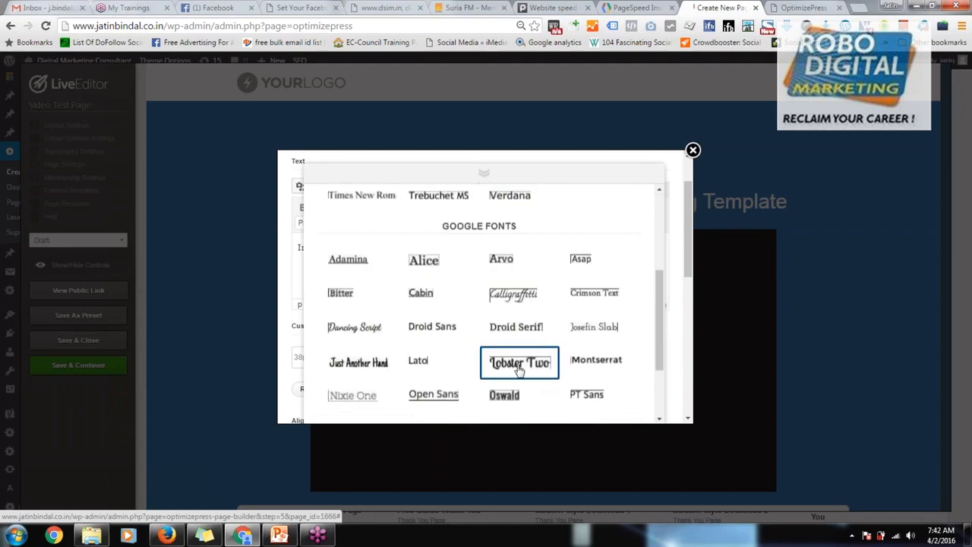
pyautogui.scroll(-2, 455, 364)
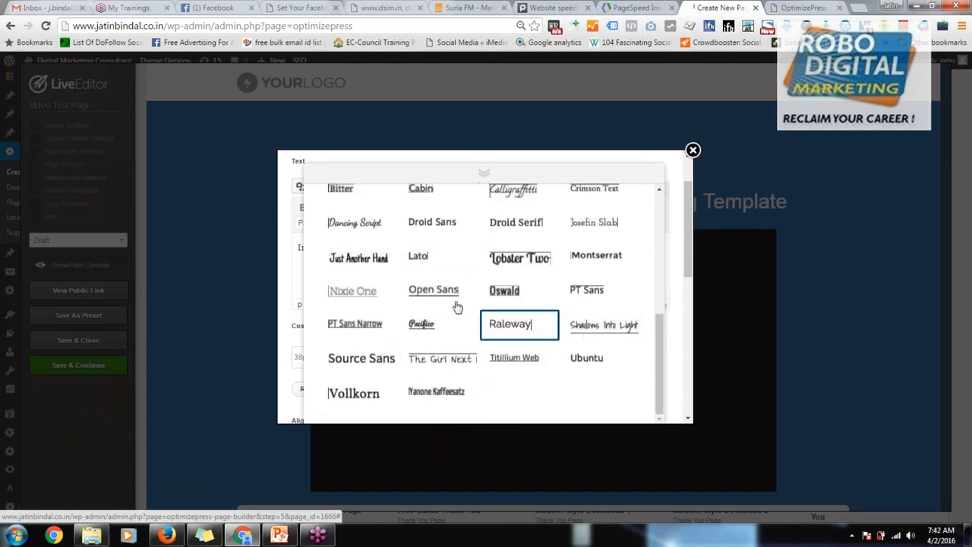
pyautogui.scroll(2, 529, 357)
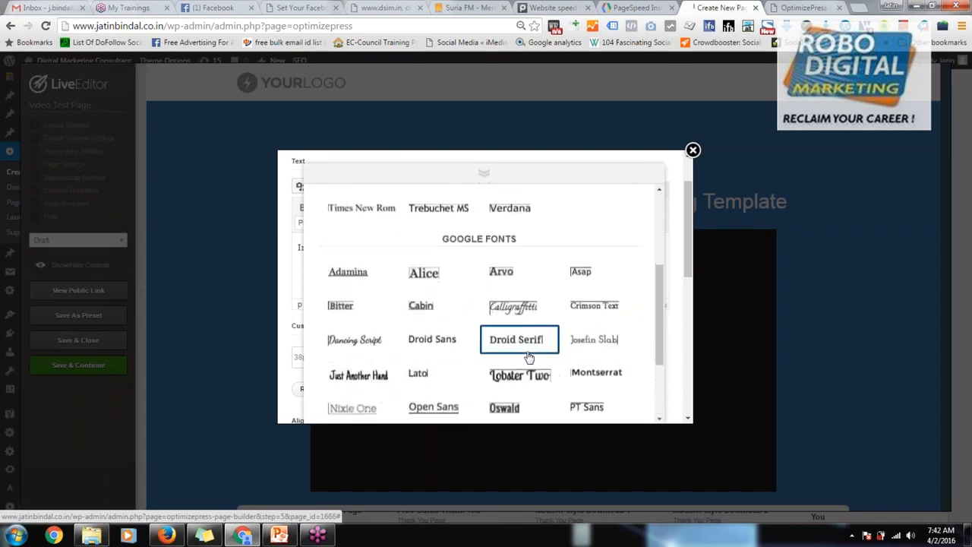
pyautogui.scroll(-1, 529, 357)
pyautogui.click(447, 351)
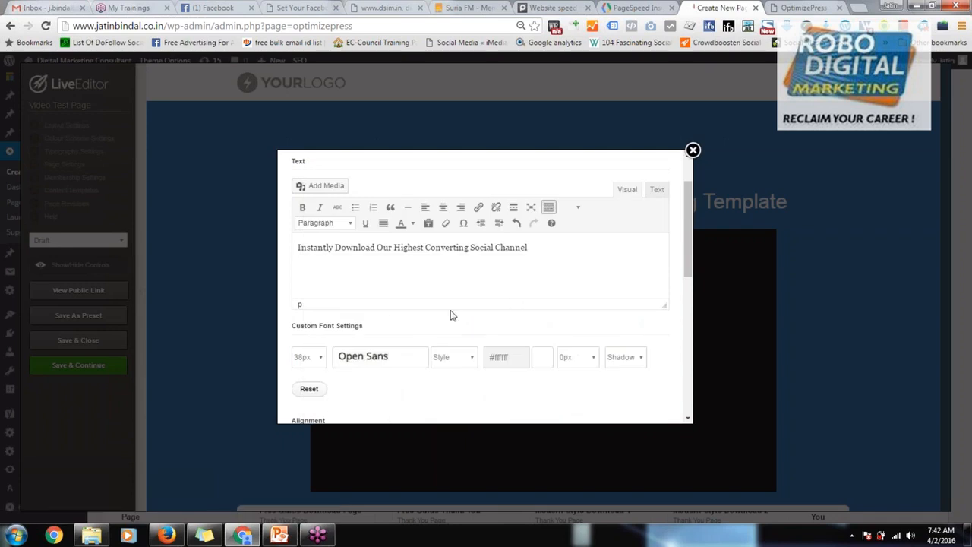
# Step: Check the headline's remaining settings and insert the edited headline into the page
pyautogui.click(581, 359)
pyautogui.click(580, 358)
pyautogui.scroll(-10, 614, 376)
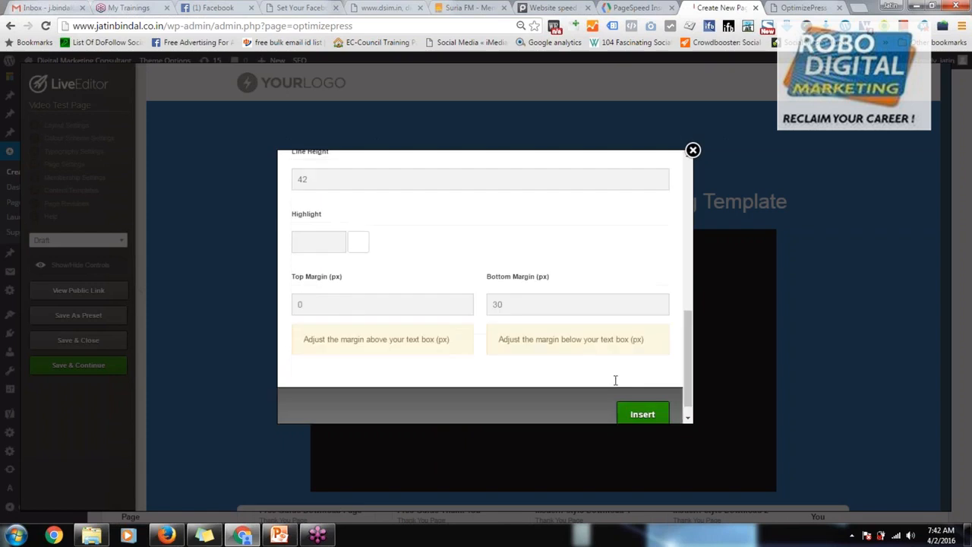
pyautogui.click(643, 395)
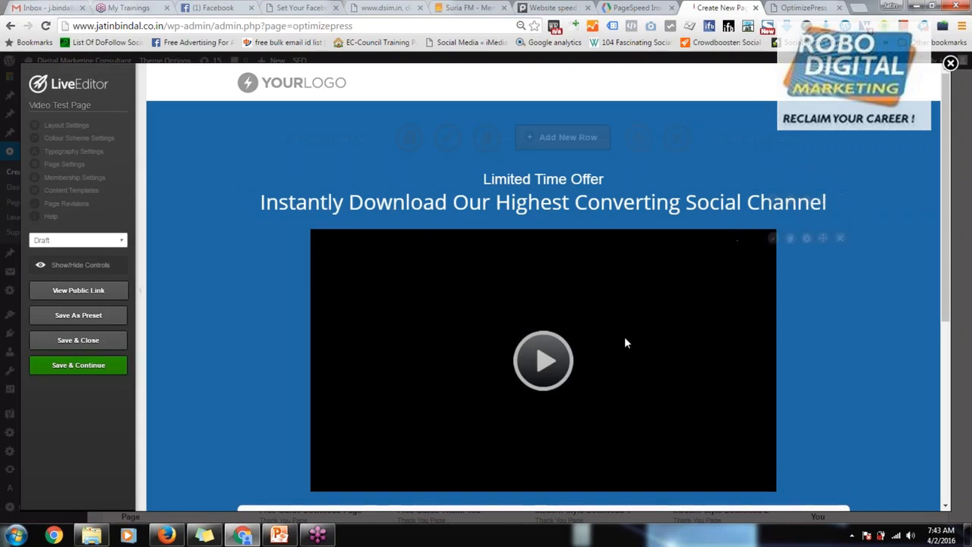
# Step: Open the settings of the video player below the headline and set the video type to YouTube
pyautogui.scroll(-1, 531, 395)
pyautogui.scroll(-2, 530, 395)
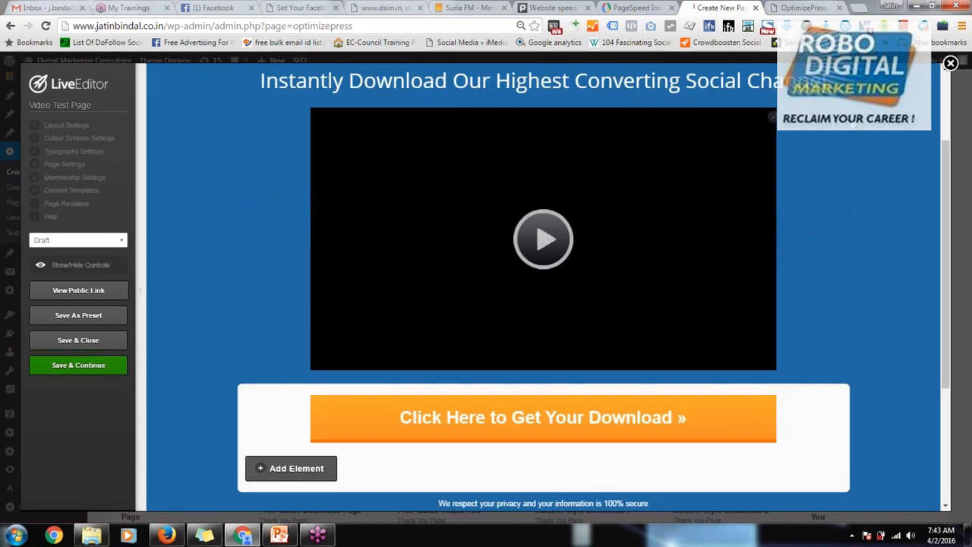
pyautogui.click(775, 118)
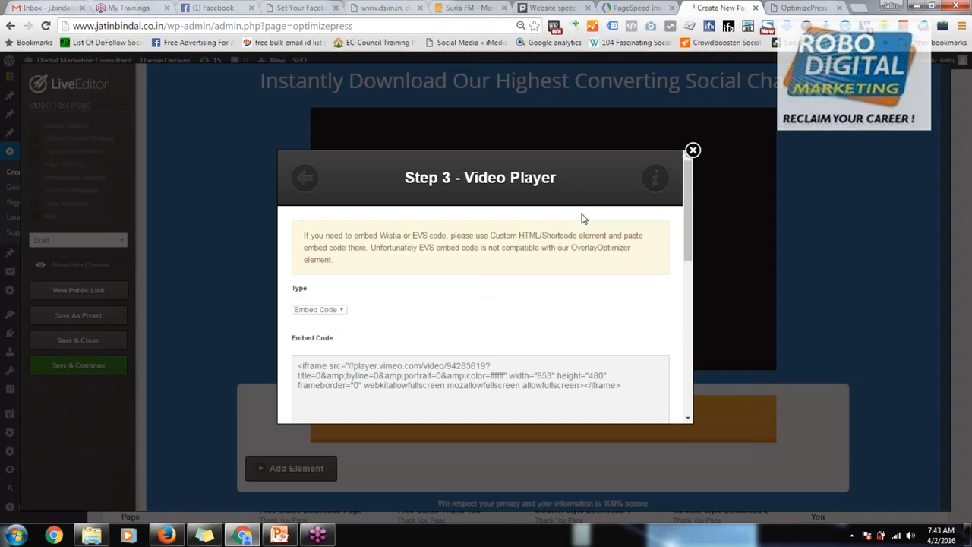
pyautogui.scroll(-1, 436, 321)
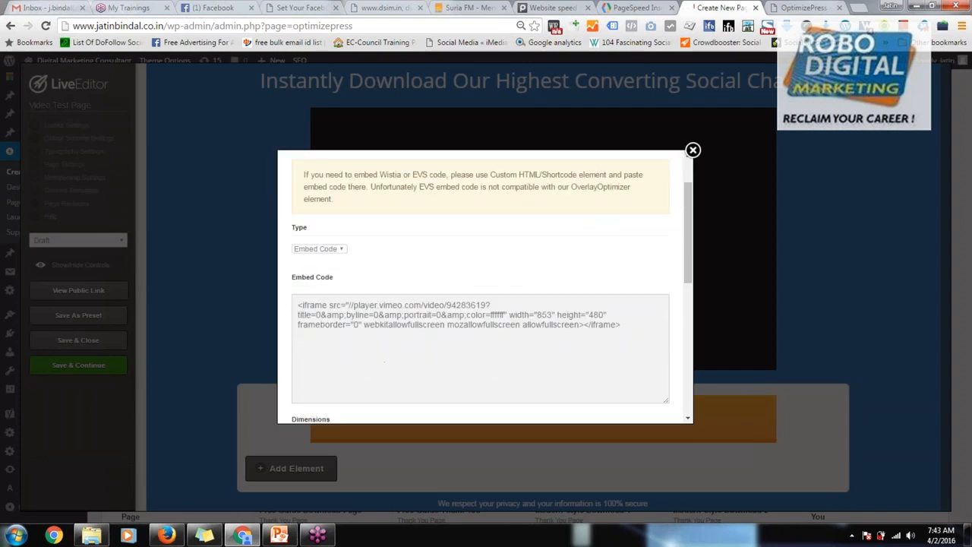
pyautogui.click(334, 251)
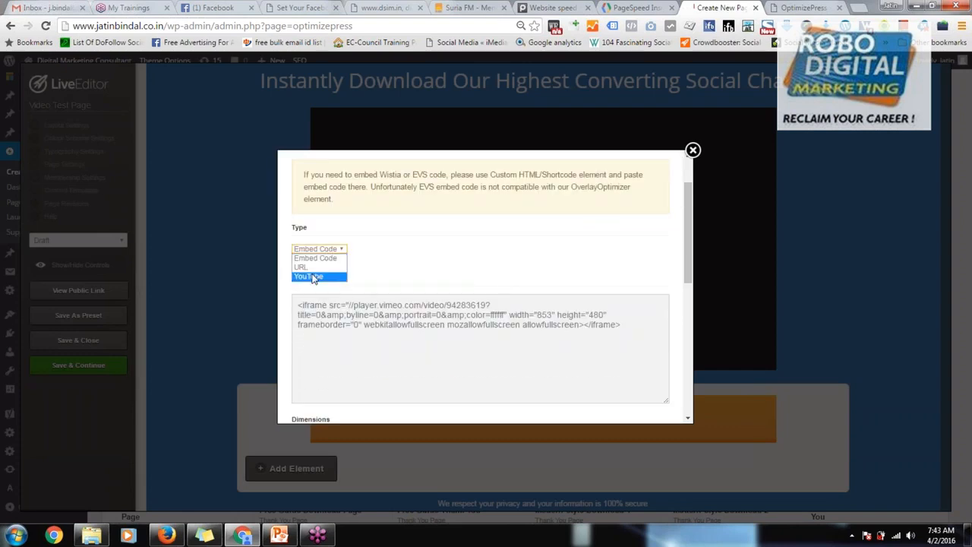
pyautogui.click(313, 276)
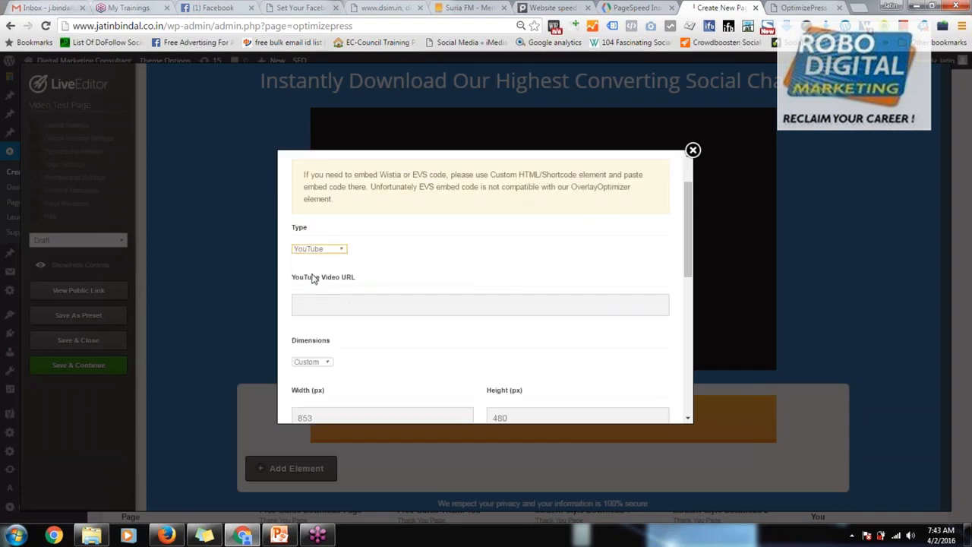
# Step: Open YouTube in a new browser tab and go to the signed-in account's own channel
pyautogui.click(858, 9)
pyautogui.write('youtube.com')
pyautogui.press('Return')
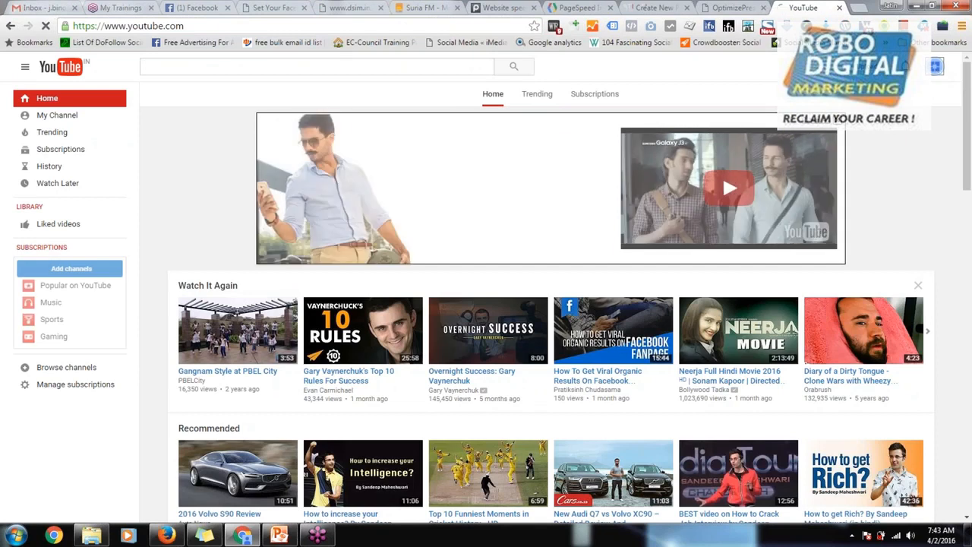
pyautogui.click(936, 69)
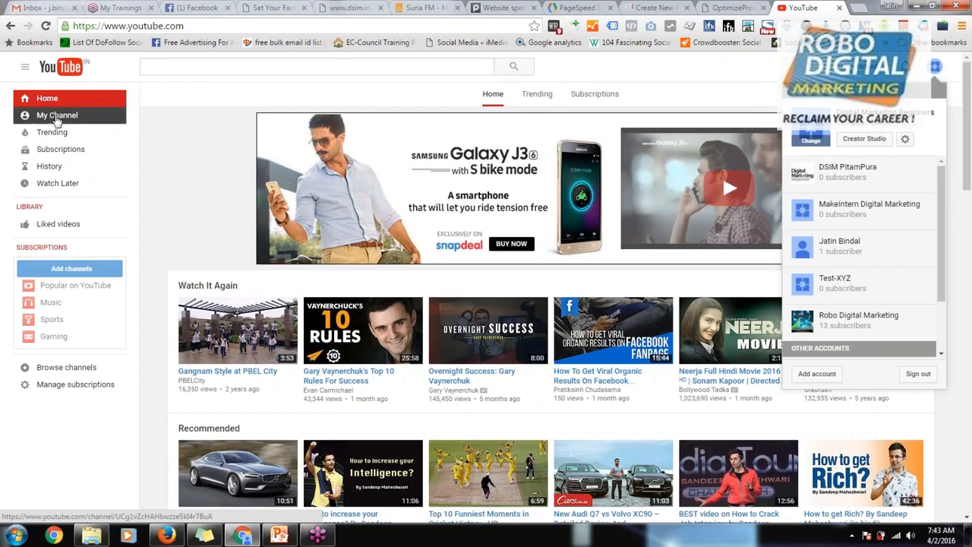
pyautogui.click(61, 117)
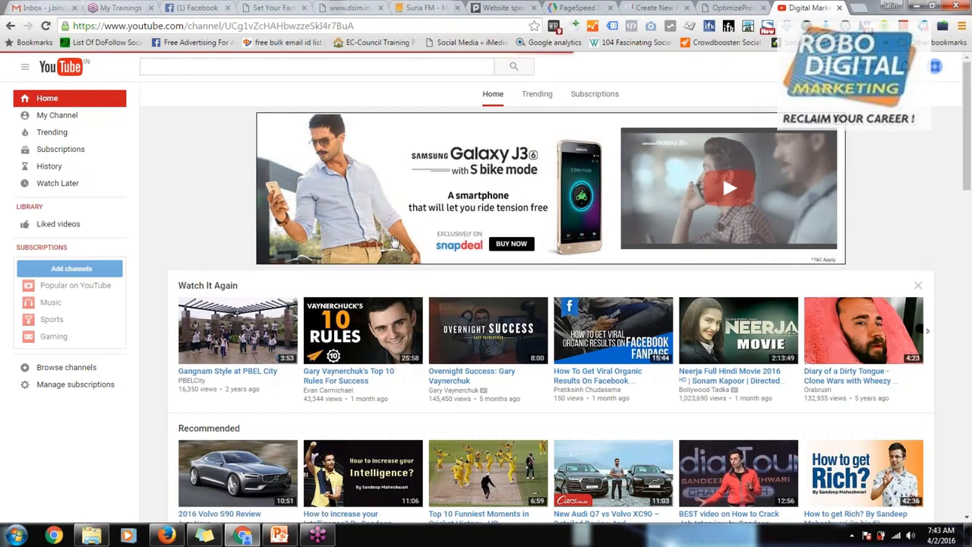
# Step: Open the channel's "How to make Twiiter ads" video, copy its web address and pause the playback
pyautogui.scroll(-2, 268, 334)
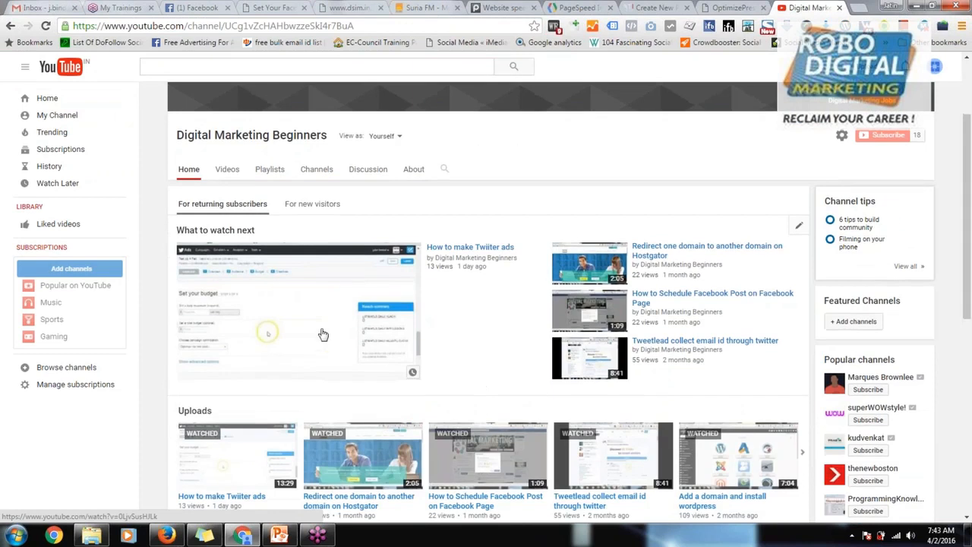
pyautogui.click(289, 311)
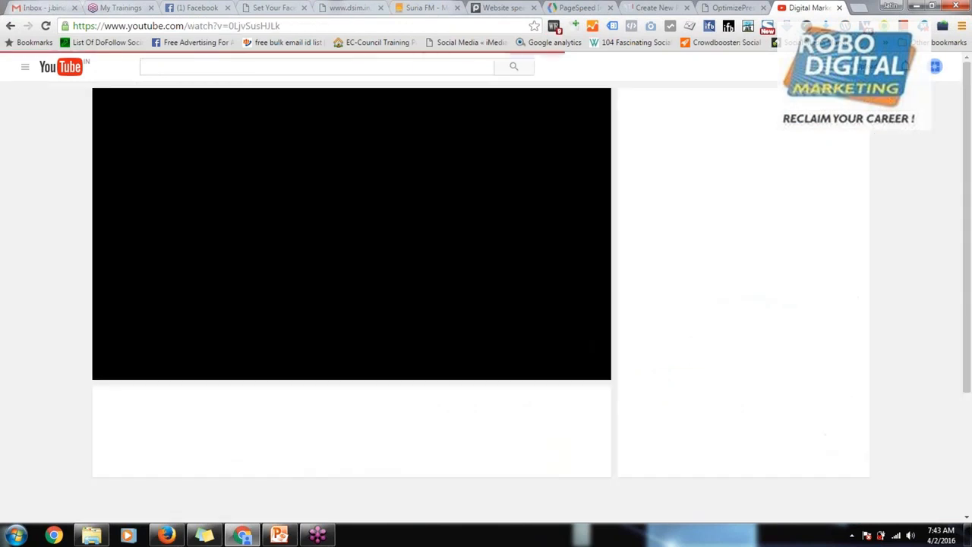
pyautogui.click(260, 25)
pyautogui.hotkey('ctrl', 'c')
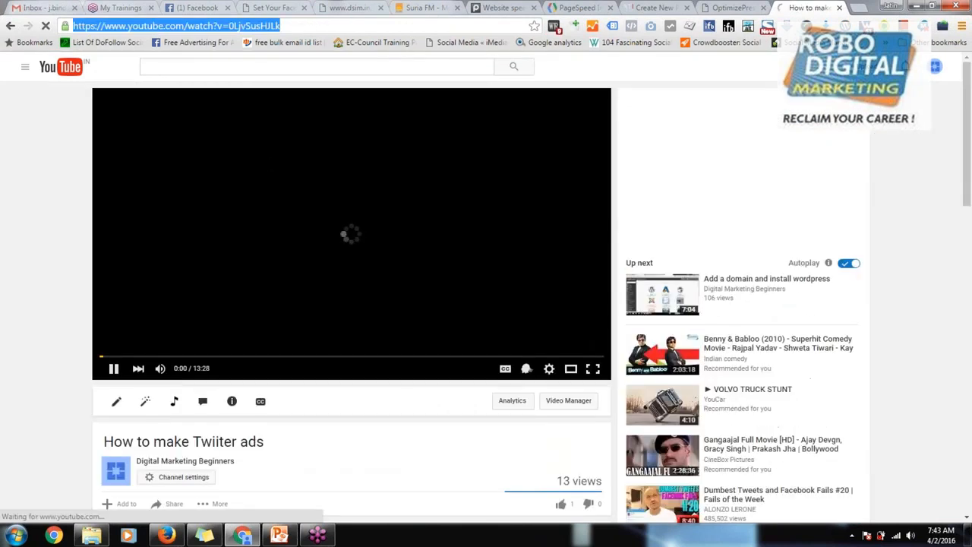
pyautogui.click(734, 7)
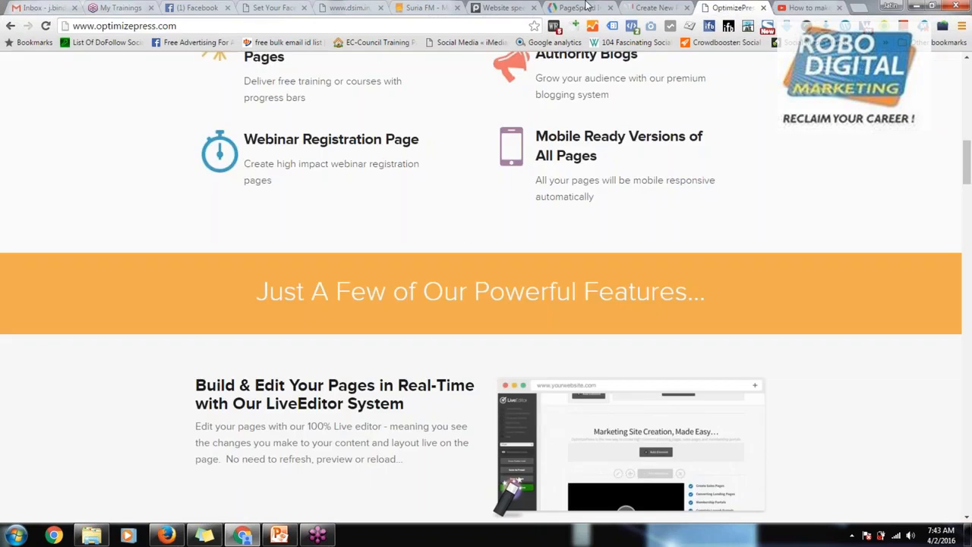
pyautogui.click(647, 7)
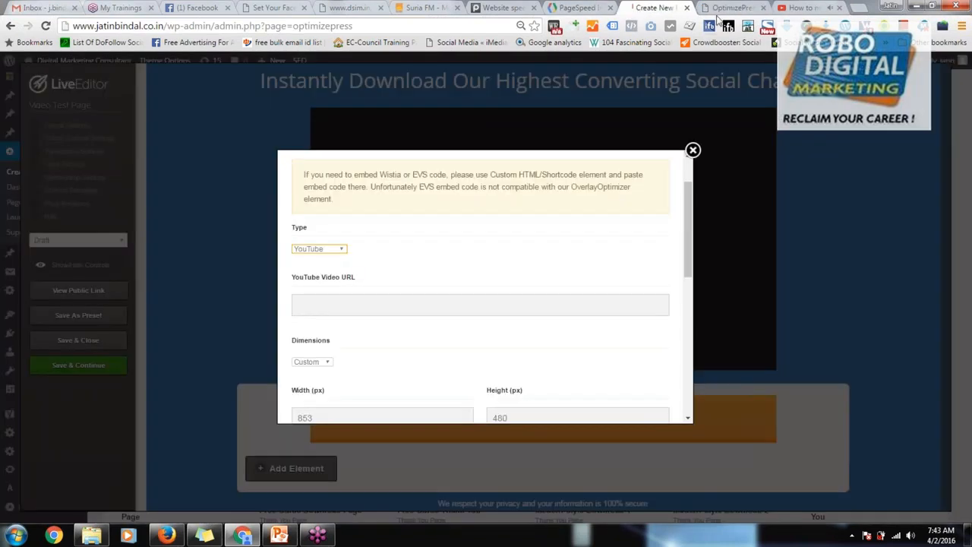
pyautogui.click(799, 7)
pyautogui.click(373, 279)
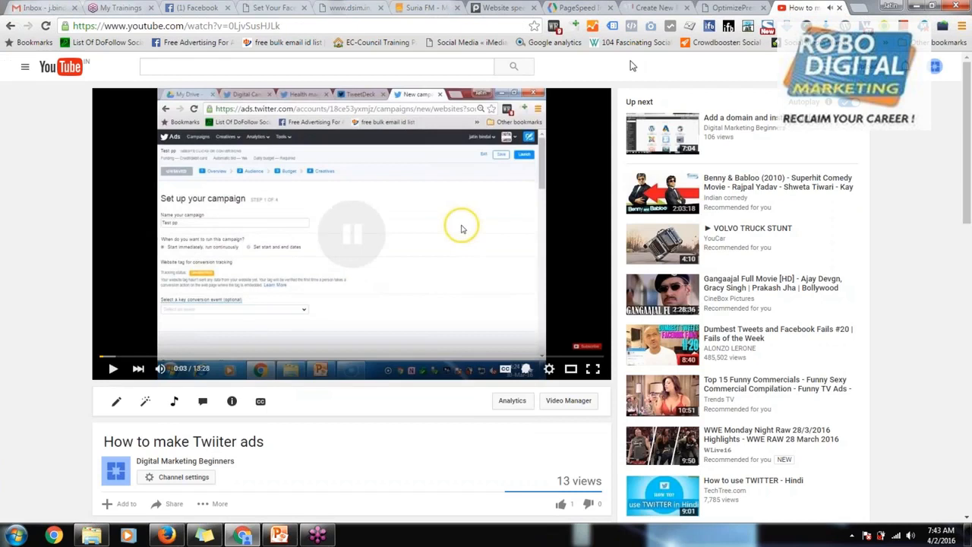
pyautogui.click(649, 6)
pyautogui.click(575, 7)
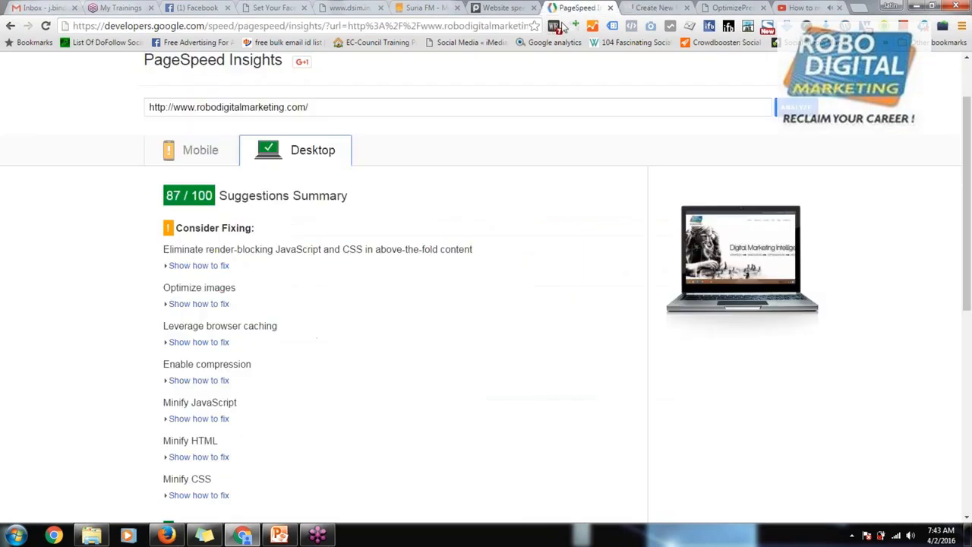
pyautogui.click(653, 7)
pyautogui.click(354, 308)
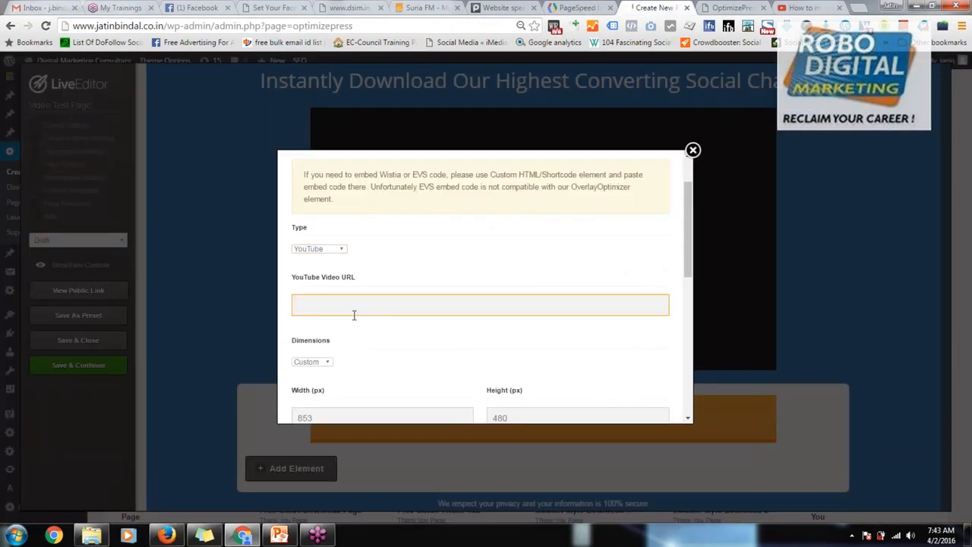
pyautogui.hotkey('ctrl', 'v')
pyautogui.press('Tab')
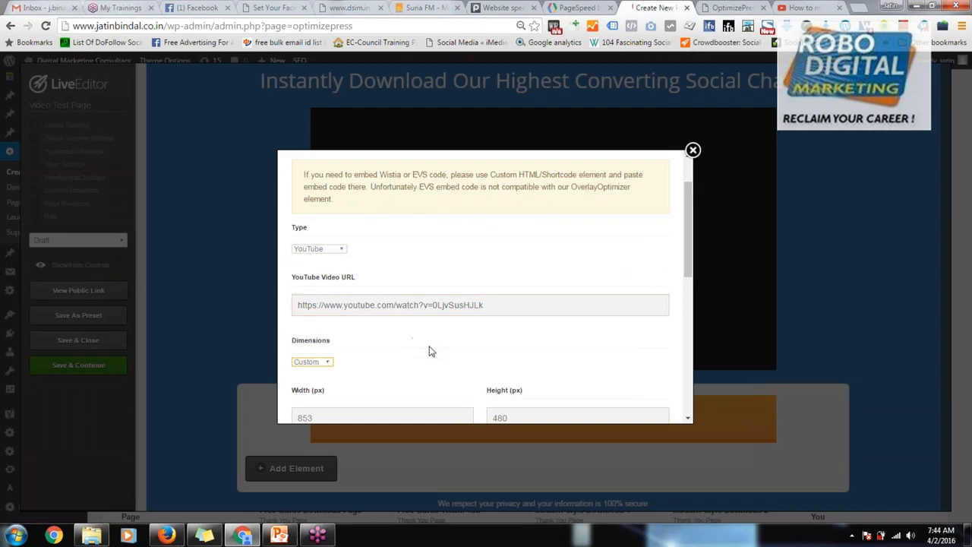
# Step: Turn on Auto Play for the YouTube video and insert it into the page
pyautogui.scroll(-3, 413, 342)
pyautogui.scroll(-2, 437, 348)
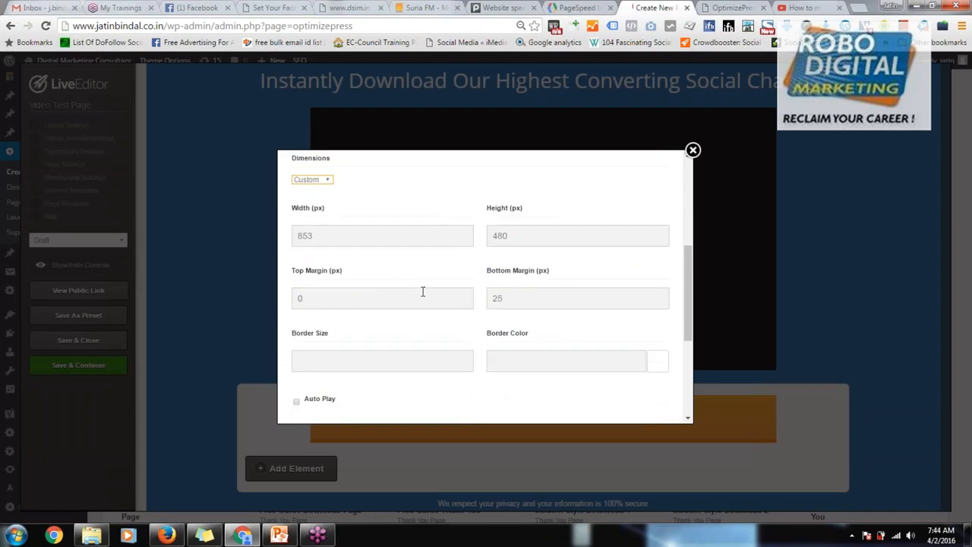
pyautogui.scroll(-5, 395, 321)
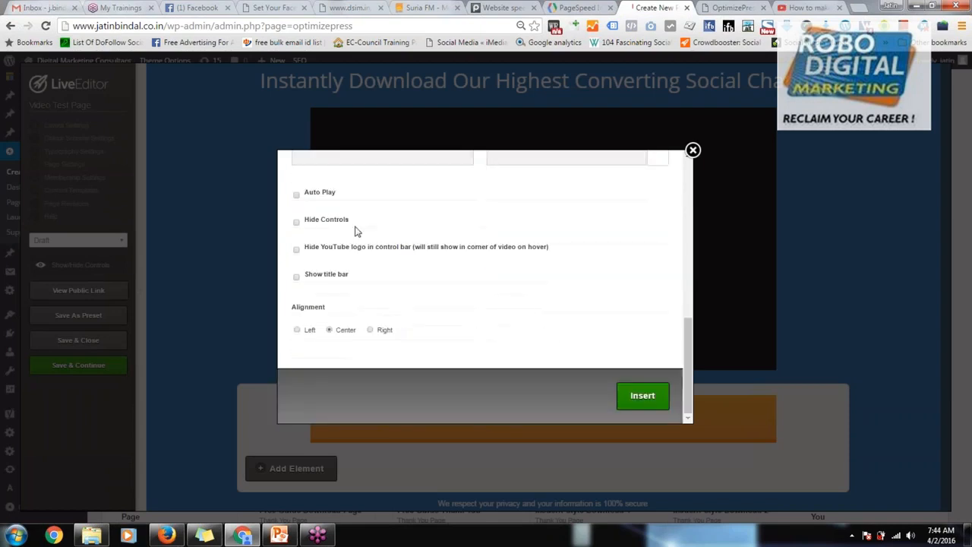
pyautogui.click(296, 196)
pyautogui.click(645, 397)
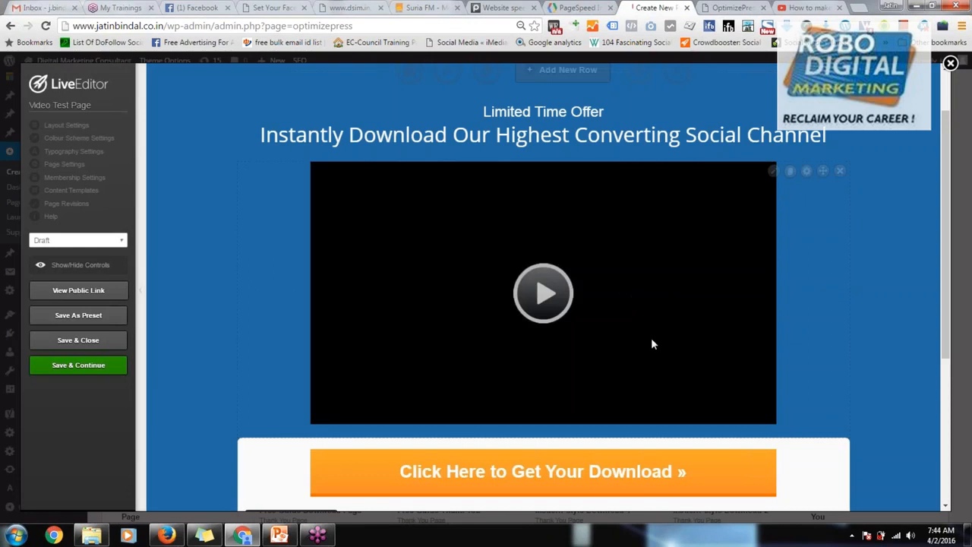
# Step: Delete the white box with the "Click Here to Get Your Download" button below the video
pyautogui.scroll(-2, 530, 379)
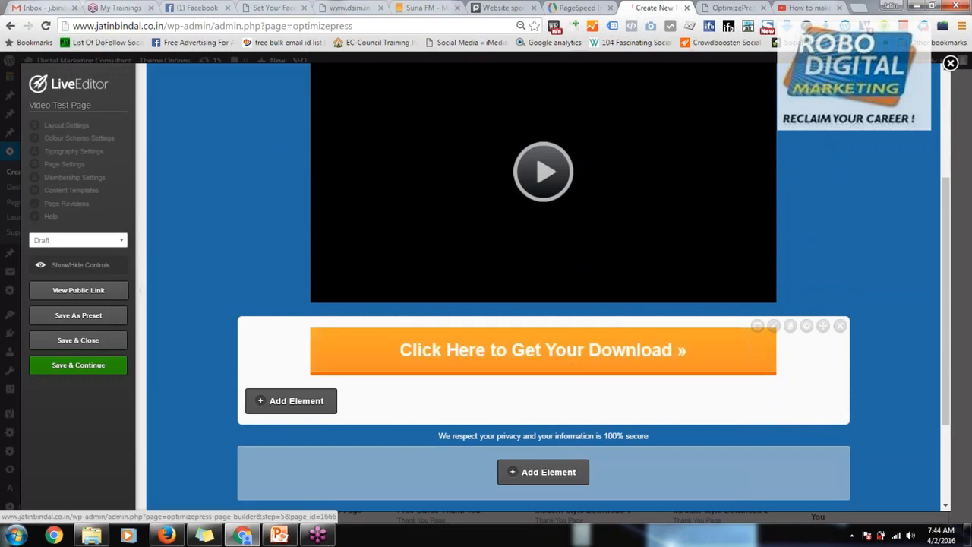
pyautogui.scroll(-2, 580, 378)
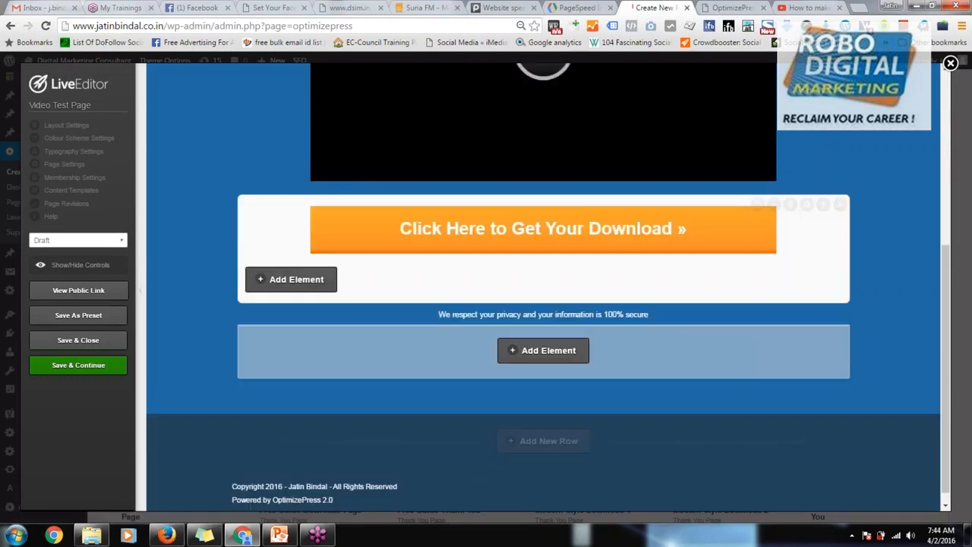
pyautogui.click(840, 205)
pyautogui.click(538, 102)
pyautogui.click(523, 335)
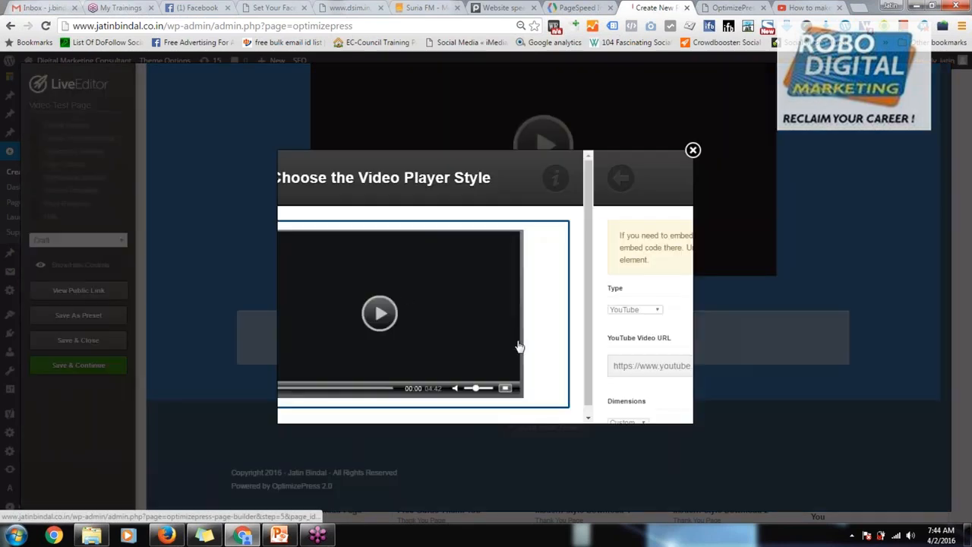
pyautogui.hotkey('ctrl', '-')
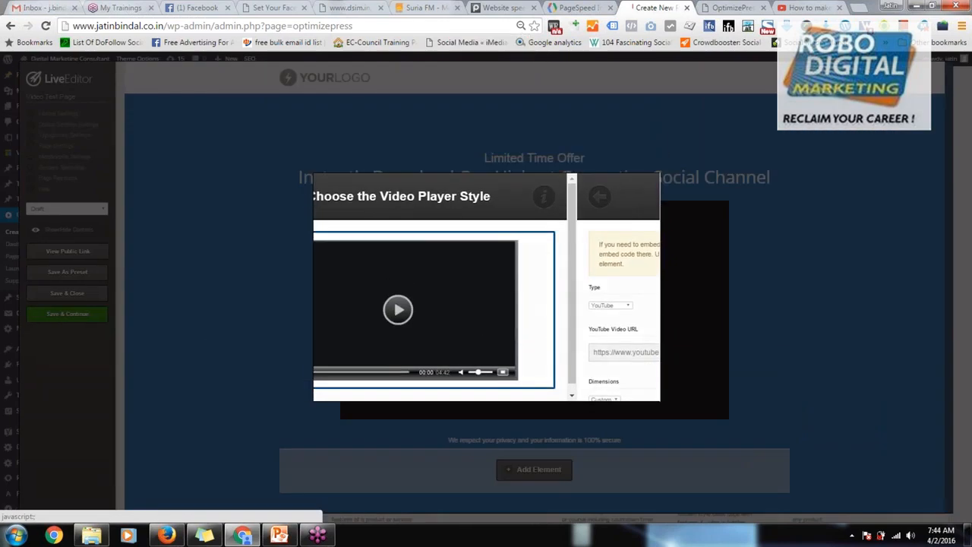
pyautogui.click(660, 174)
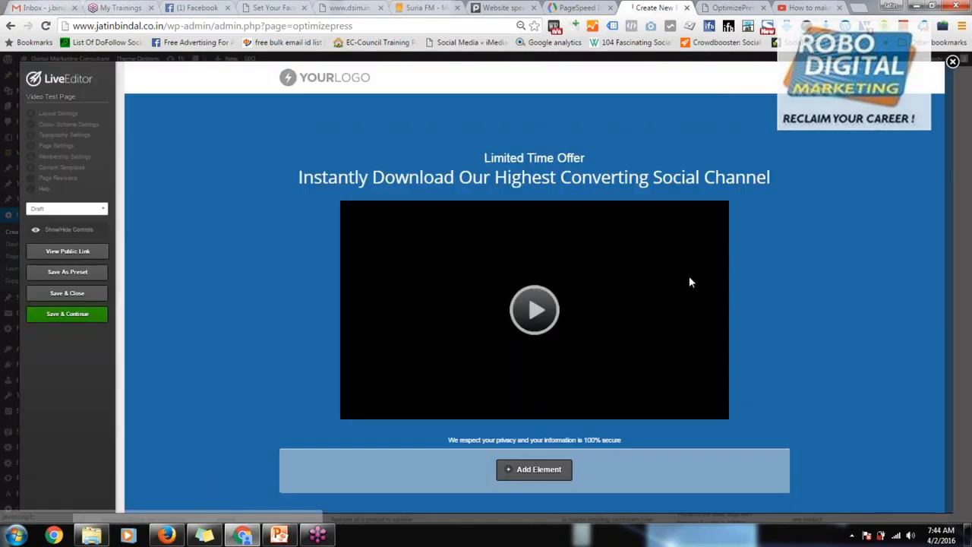
# Step: Start adding an element in the empty row below the video, search for "Butt" and choose the Button element
pyautogui.scroll(-2, 689, 283)
pyautogui.click(534, 367)
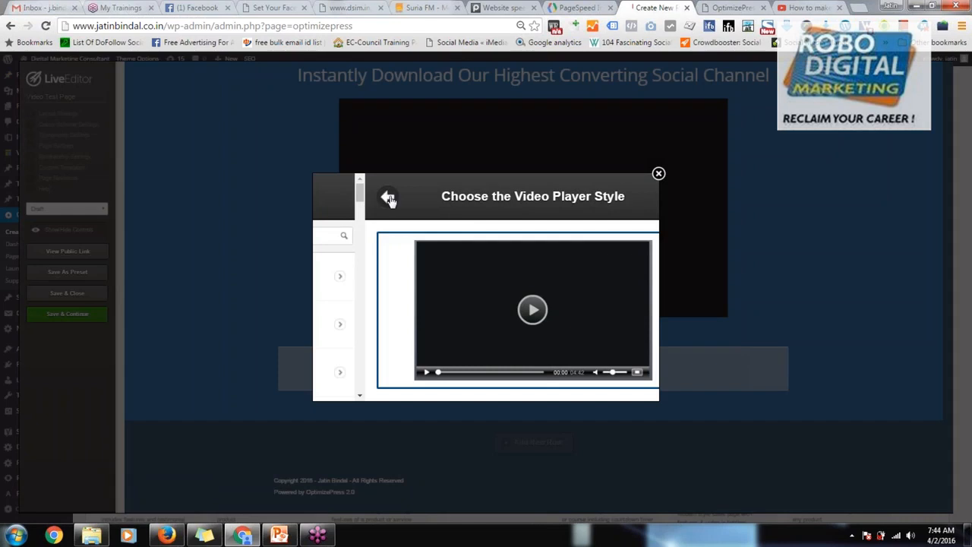
pyautogui.click(388, 198)
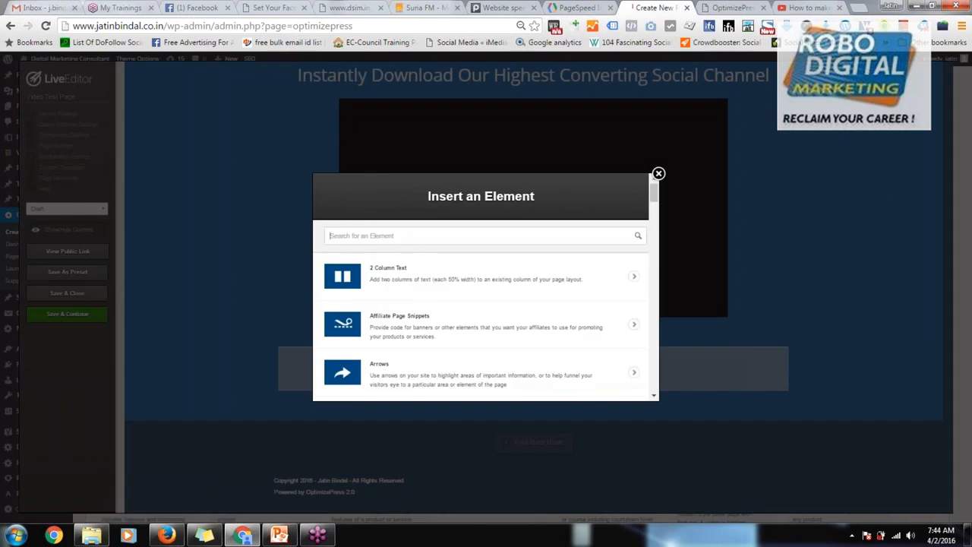
pyautogui.hotkey('ctrl', '+')
pyautogui.hotkey('ctrl', '+')
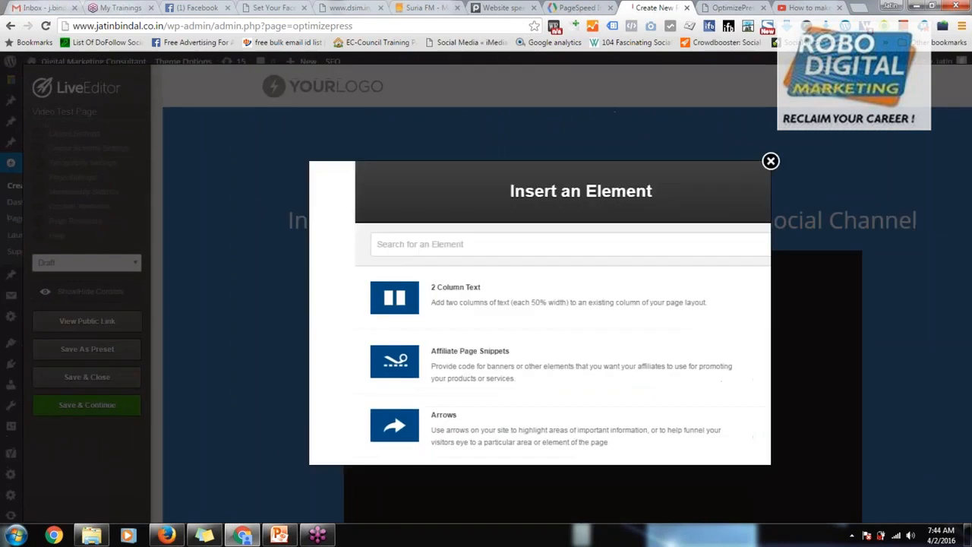
pyautogui.click(393, 222)
pyautogui.write('B')
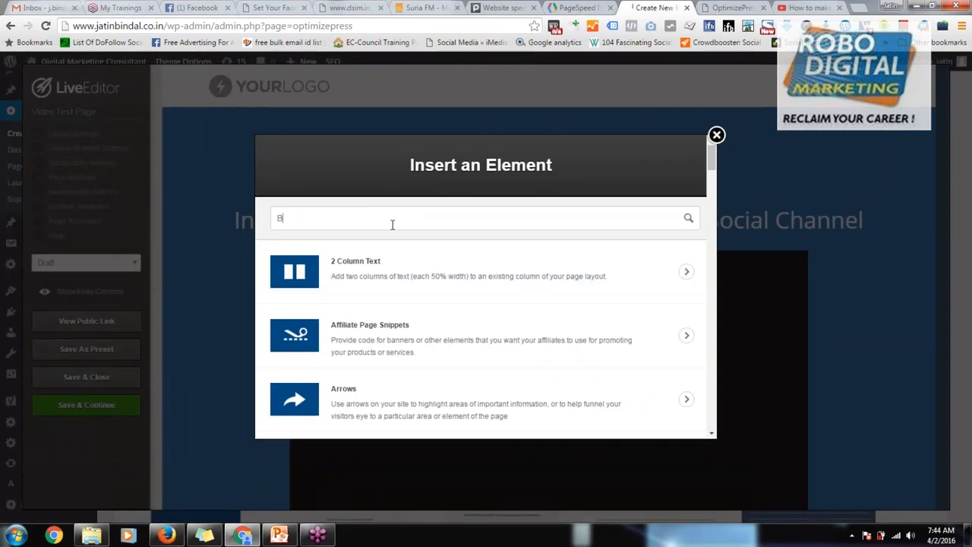
pyautogui.write('utt')
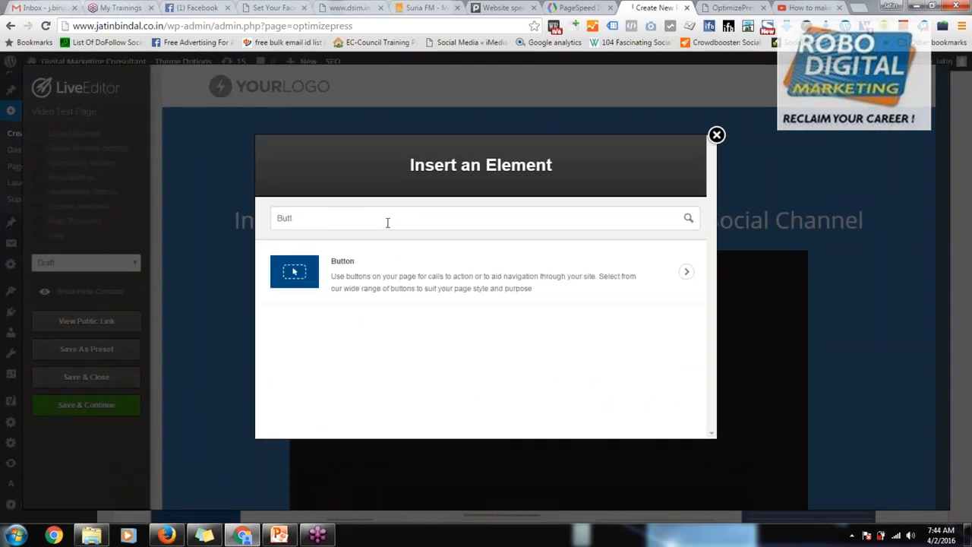
pyautogui.click(426, 282)
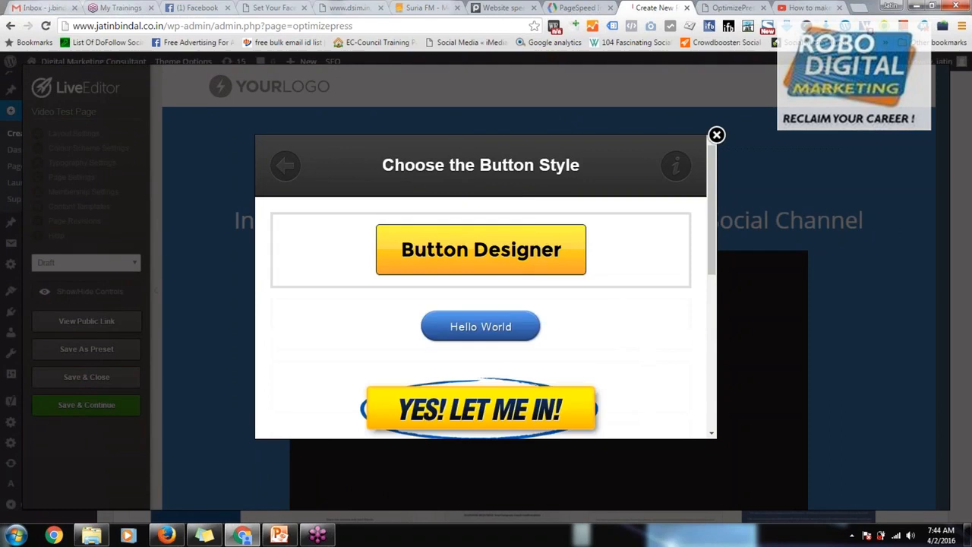
# Step: Choose the "Reserve Your Spot" button style and give it the yellow background image
pyautogui.scroll(-5, 486, 293)
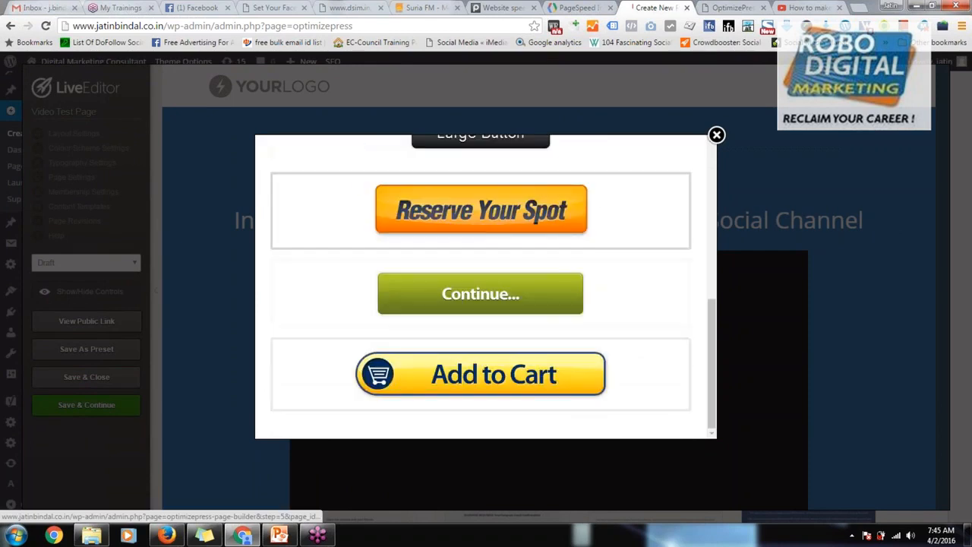
pyautogui.click(523, 221)
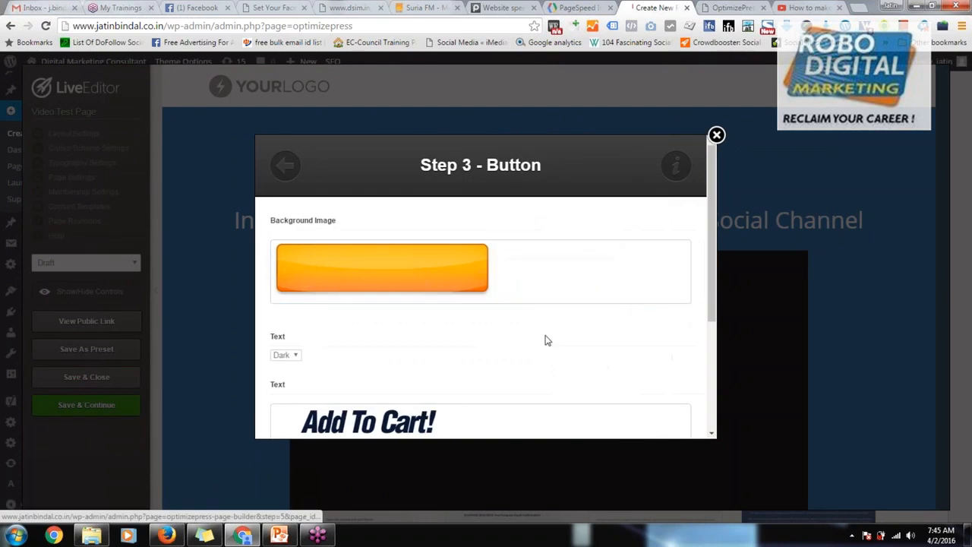
pyautogui.click(403, 261)
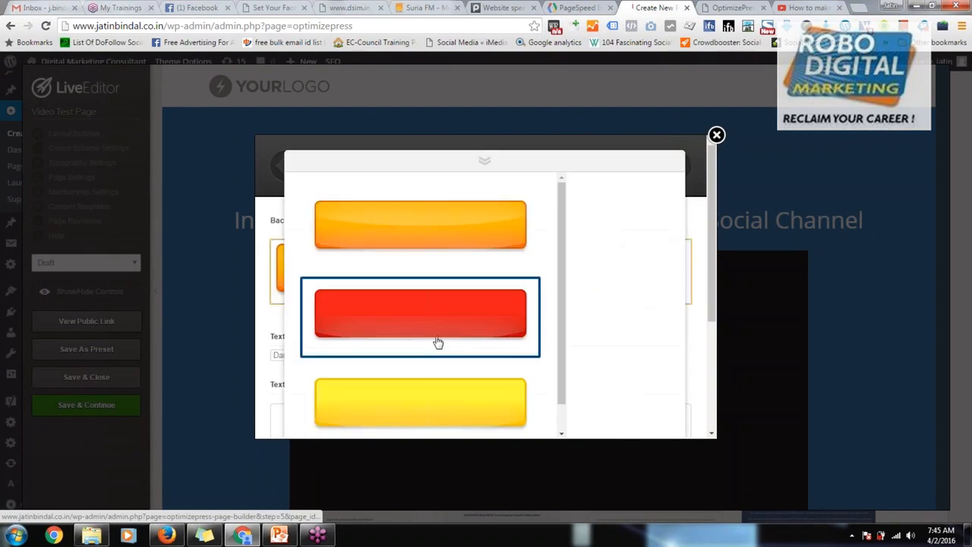
pyautogui.scroll(-1, 430, 335)
pyautogui.click(443, 389)
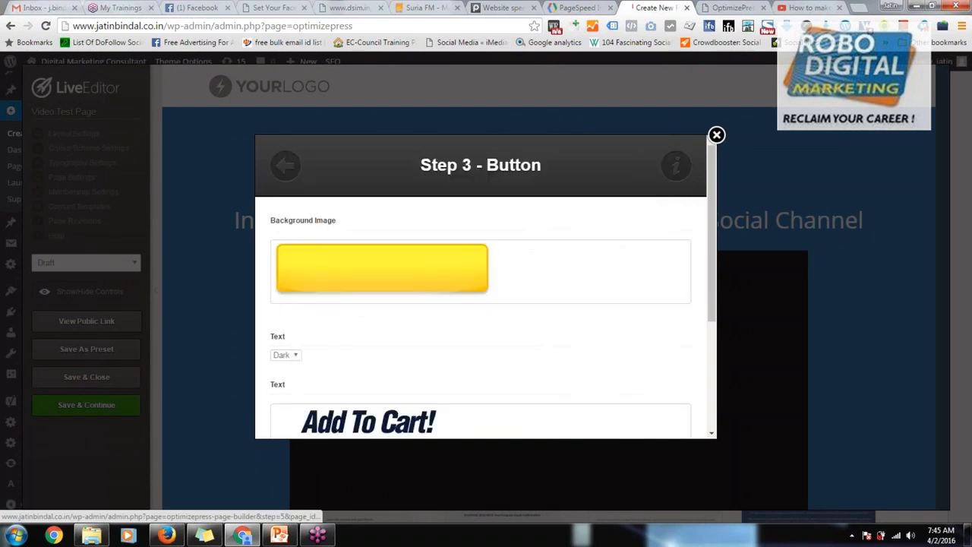
# Step: Set the button text to Light and insert the "Add To Cart!" button with an empty link URL
pyautogui.scroll(-3, 351, 334)
pyautogui.click(294, 235)
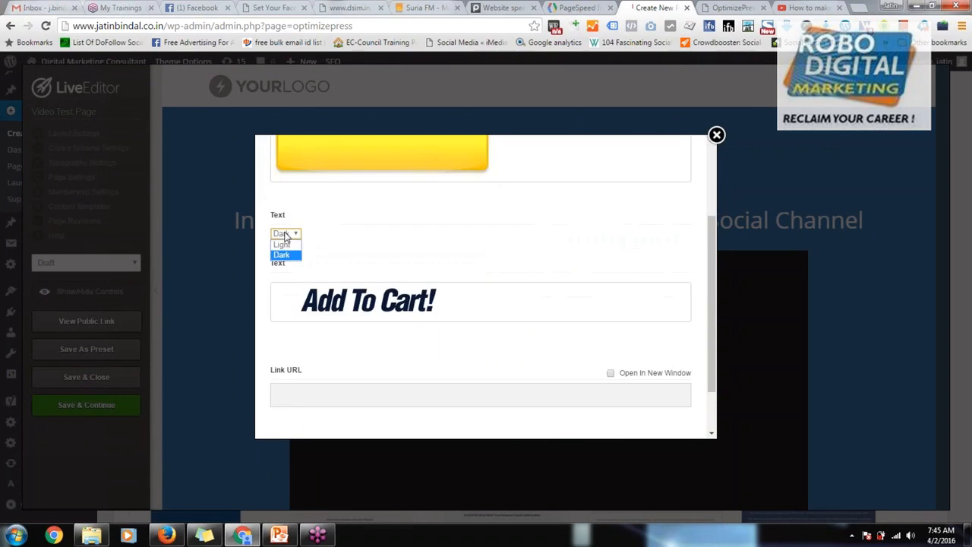
pyautogui.click(281, 247)
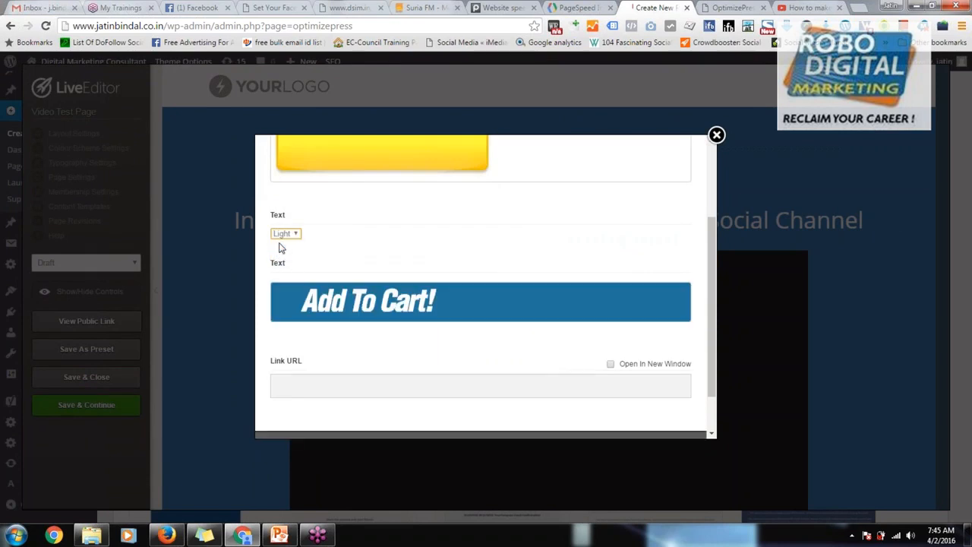
pyautogui.scroll(-2, 456, 296)
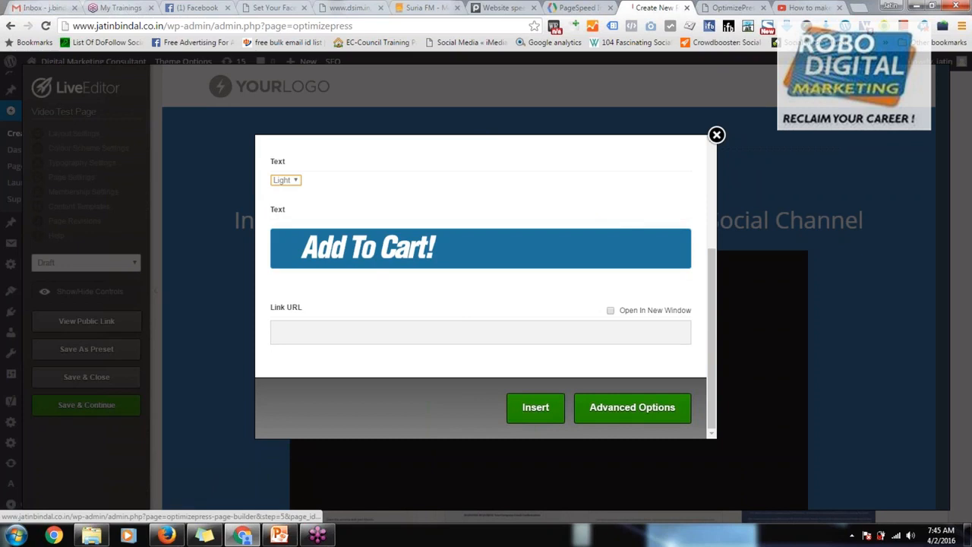
pyautogui.click(386, 332)
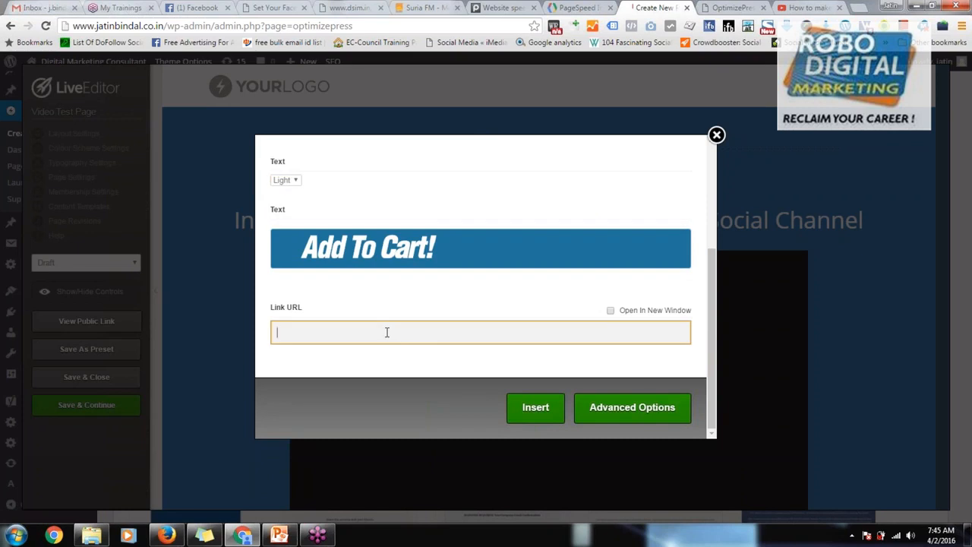
pyautogui.click(531, 410)
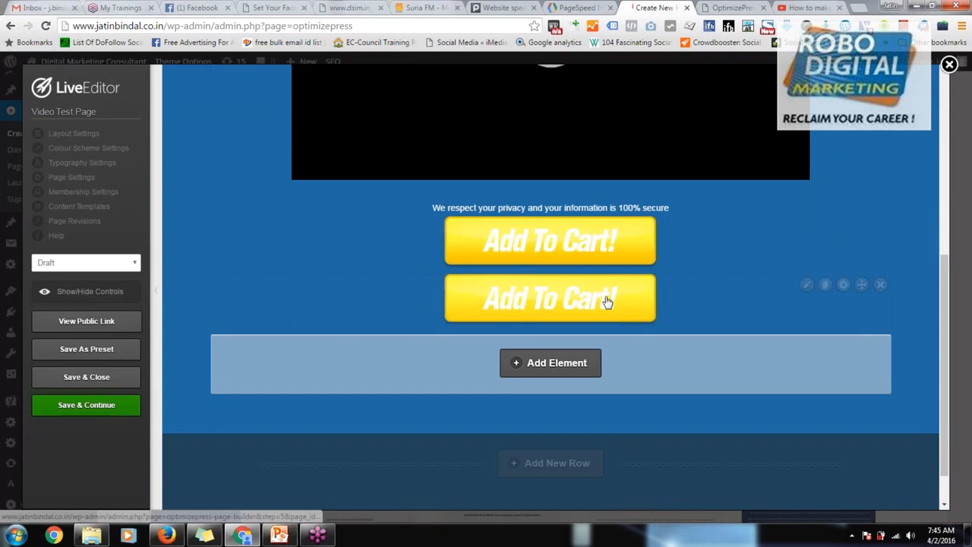
# Step: Delete the lower of the two "Add To Cart!" buttons
pyautogui.click(880, 284)
pyautogui.click(546, 119)
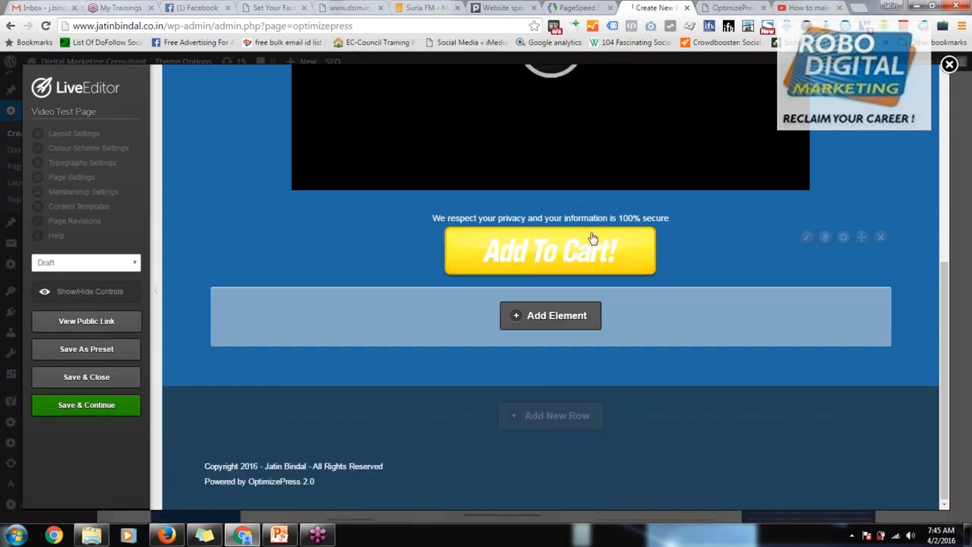
# Step: Go back from the remaining "Add To Cart!" button's settings to the element list, close it and delete the button
pyautogui.click(809, 237)
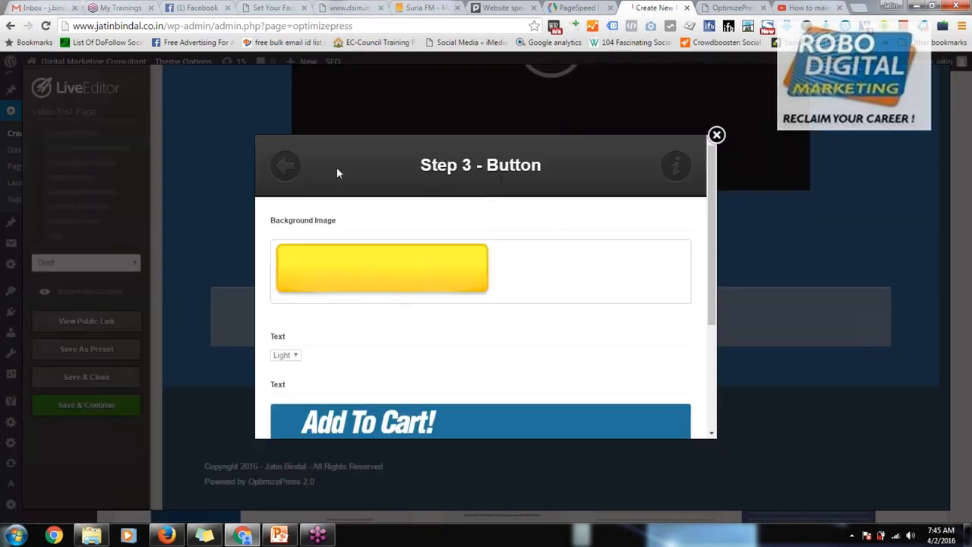
pyautogui.click(286, 165)
pyautogui.click(286, 165)
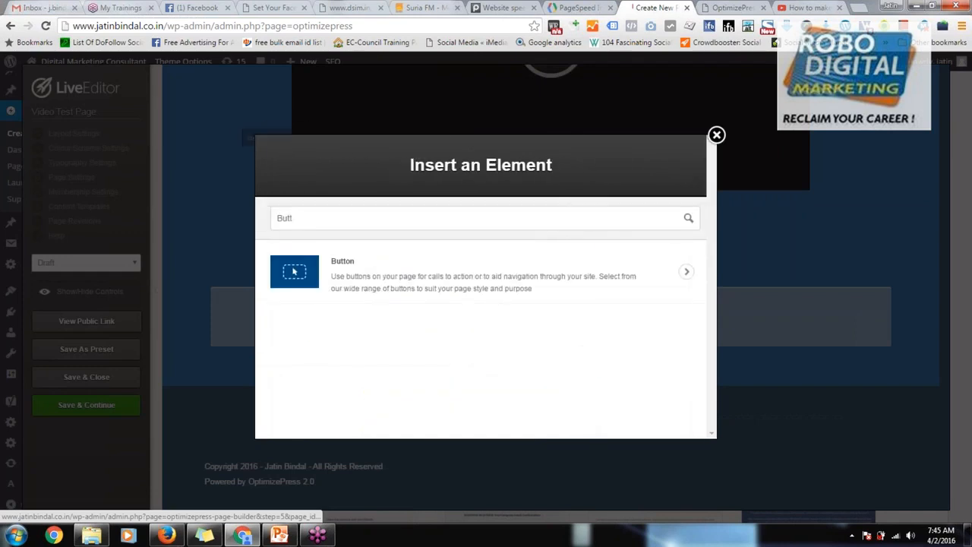
pyautogui.click(717, 135)
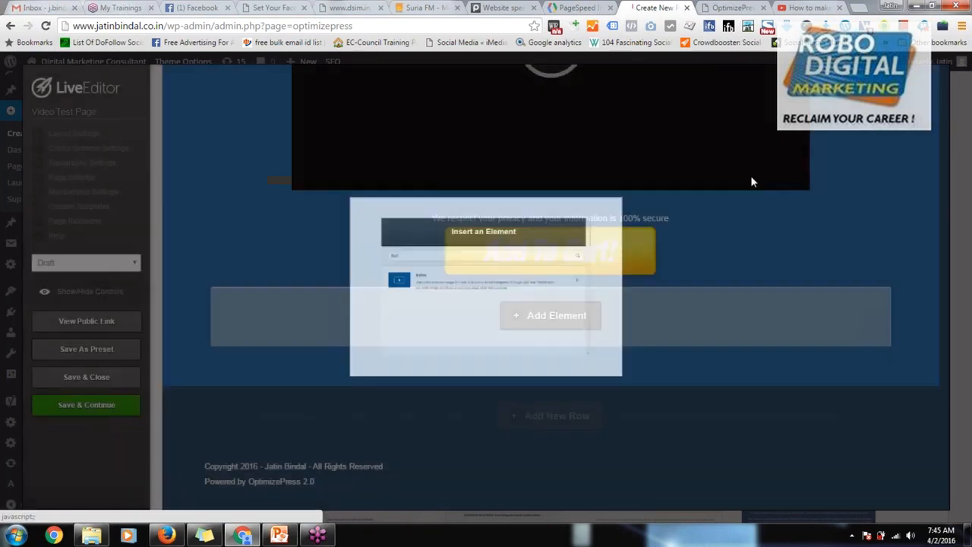
pyautogui.click(881, 236)
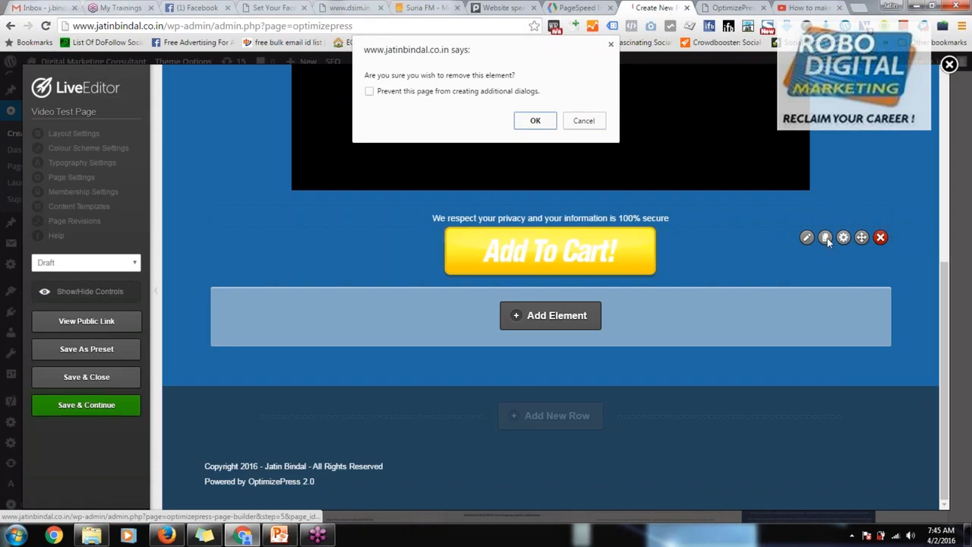
pyautogui.click(531, 119)
# Step: Add an OverlayOptimizer element to the empty row below the video, searching for "over", and choose the Button Designer style
pyautogui.click(553, 314)
pyautogui.doubleClick(410, 225)
pyautogui.write('over')
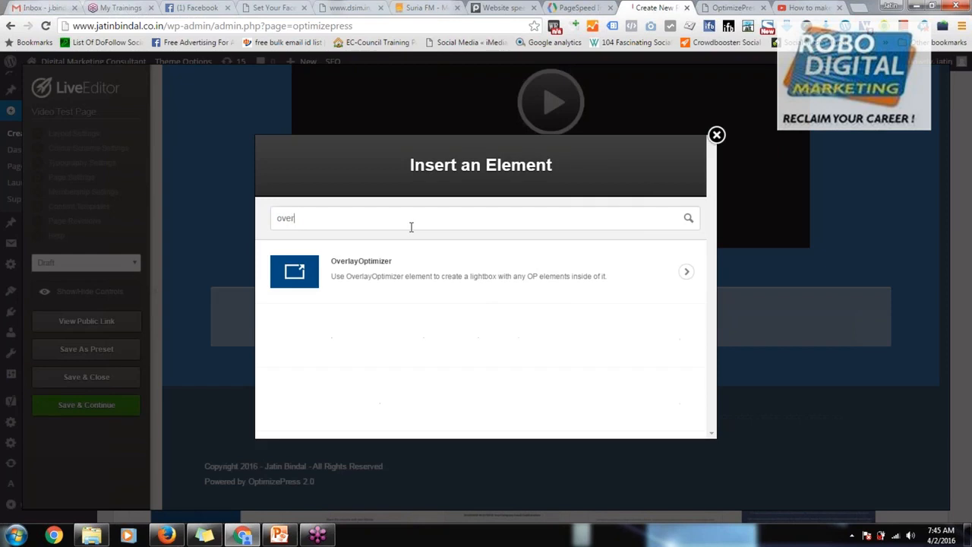
pyautogui.click(391, 278)
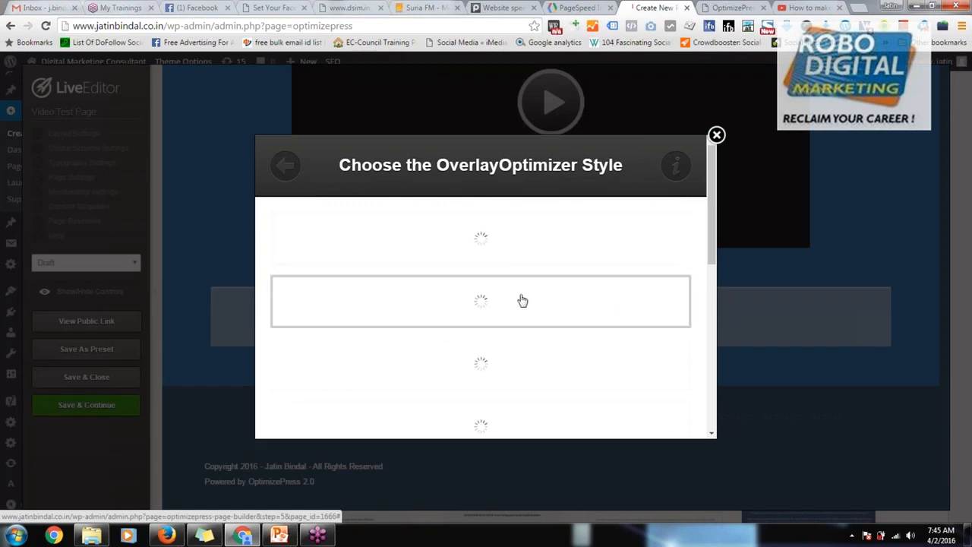
pyautogui.click(495, 332)
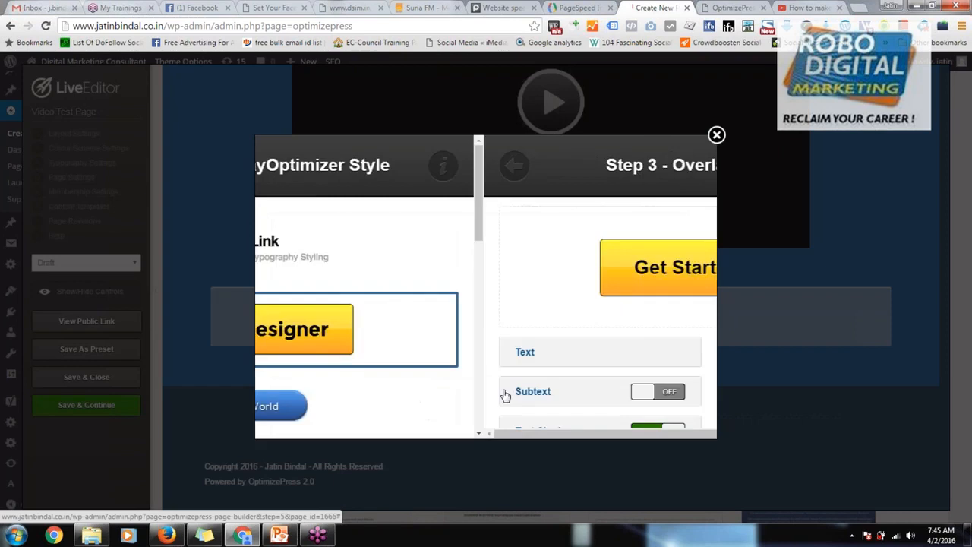
# Step: Change the overlay button's text to "Download Now"
pyautogui.scroll(-3, 499, 251)
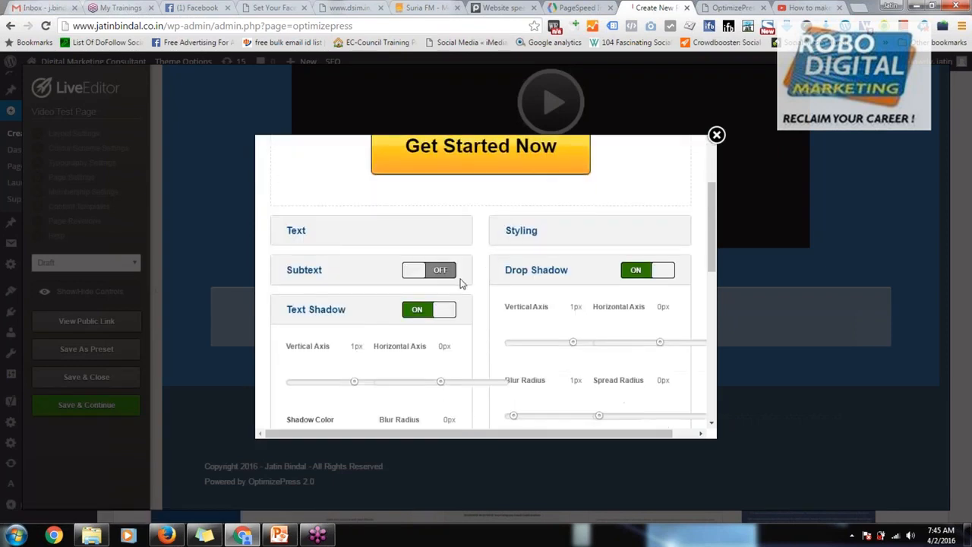
pyautogui.scroll(3, 463, 296)
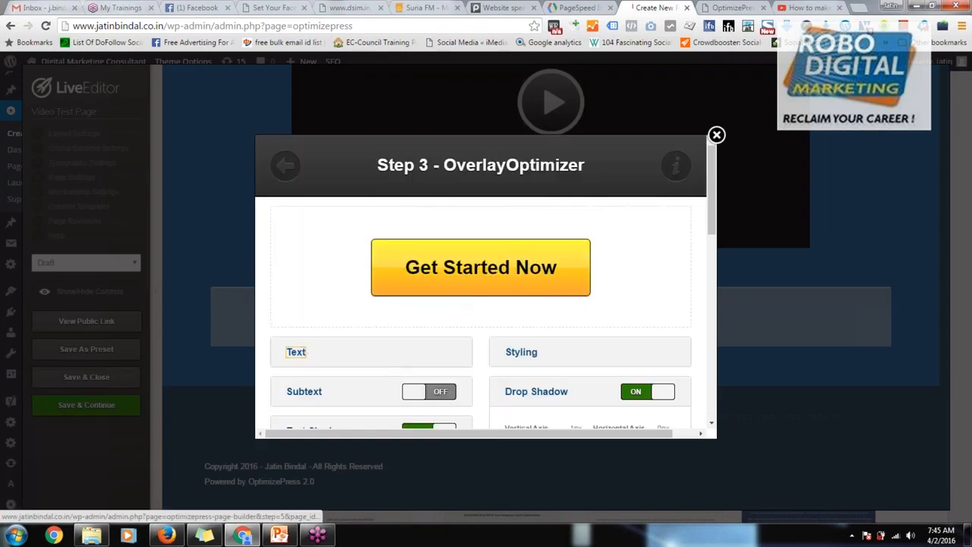
pyautogui.click(300, 352)
pyautogui.scroll(-2, 372, 389)
pyautogui.click(342, 271)
pyautogui.moveTo(343, 272); pyautogui.dragTo(246, 260)
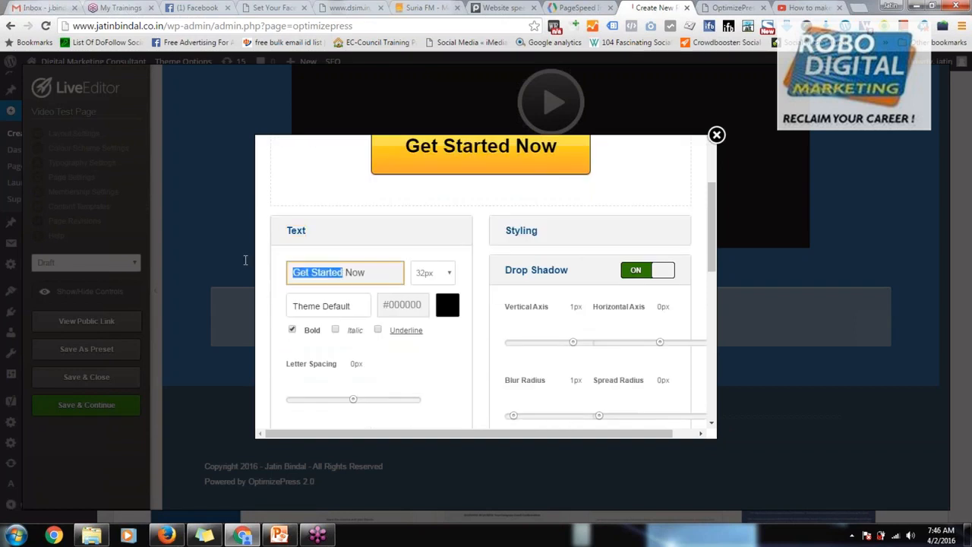
pyautogui.write('Download')
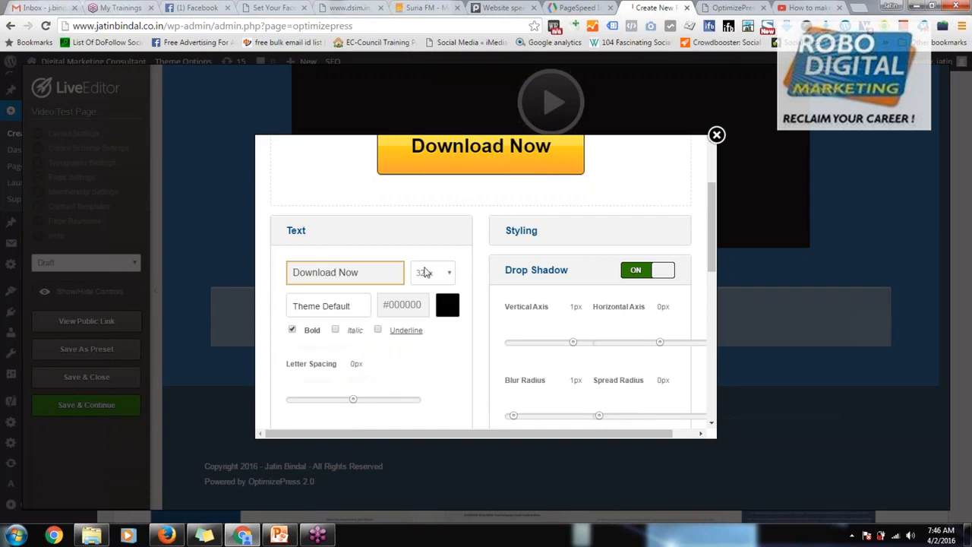
# Step: Insert the finished "Download Now" overlay button into the row below the video
pyautogui.scroll(-3, 593, 346)
pyautogui.scroll(-4, 583, 346)
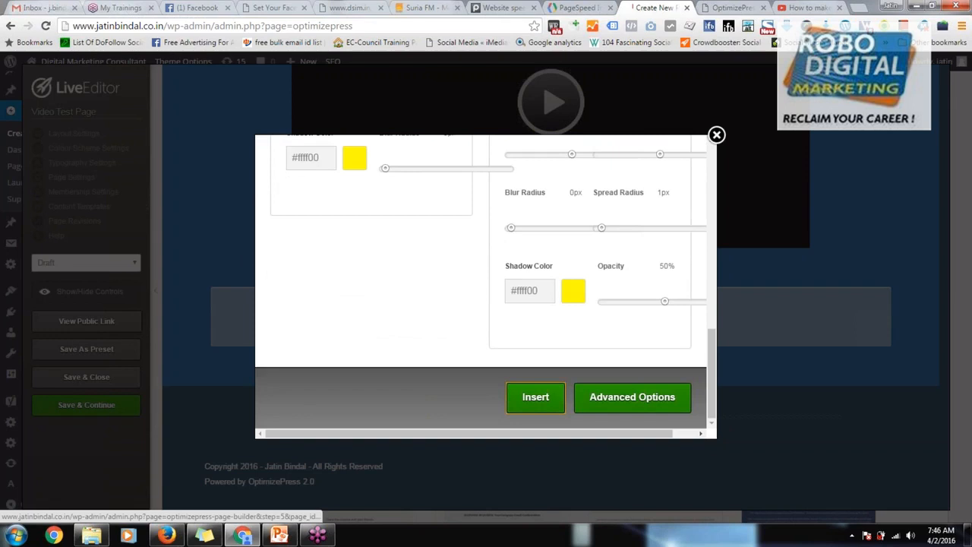
pyautogui.click(532, 398)
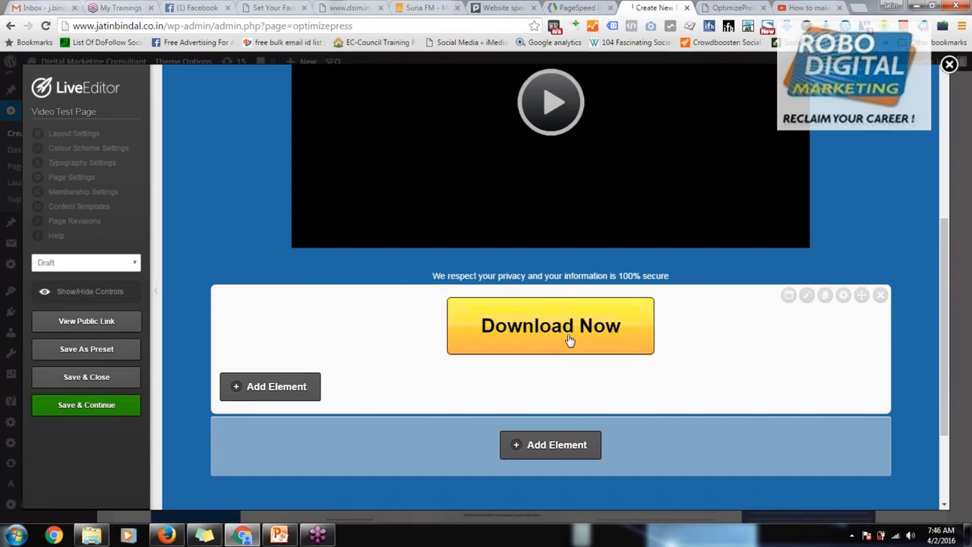
# Step: Add an Optin Box element to the overlay content of the "Download Now" button, searching the elements for "opti"
pyautogui.click(270, 386)
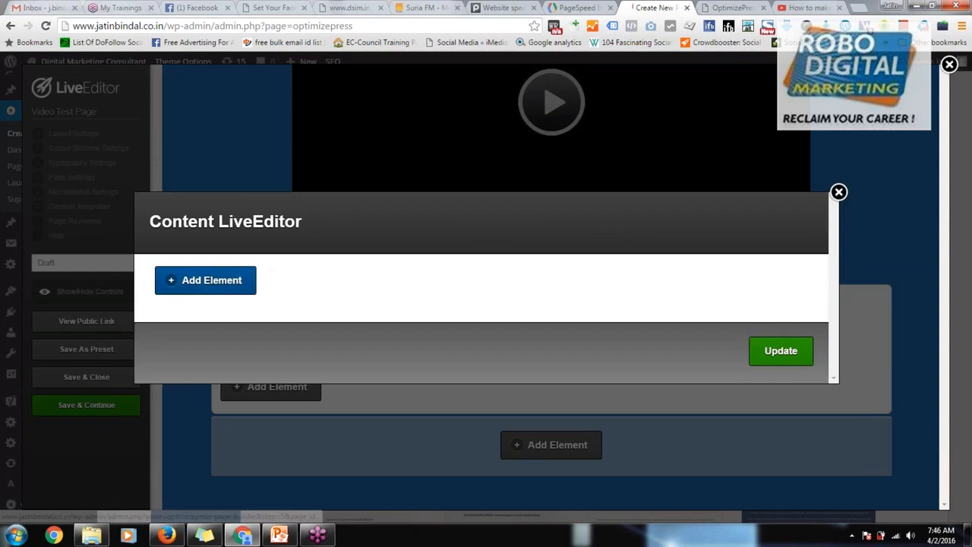
pyautogui.click(216, 285)
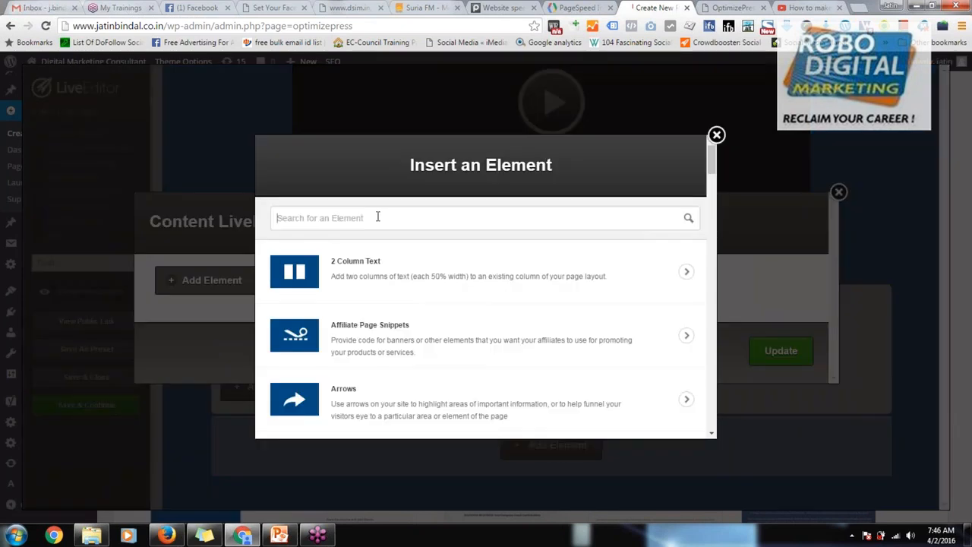
pyautogui.click(378, 217)
pyautogui.write('opti')
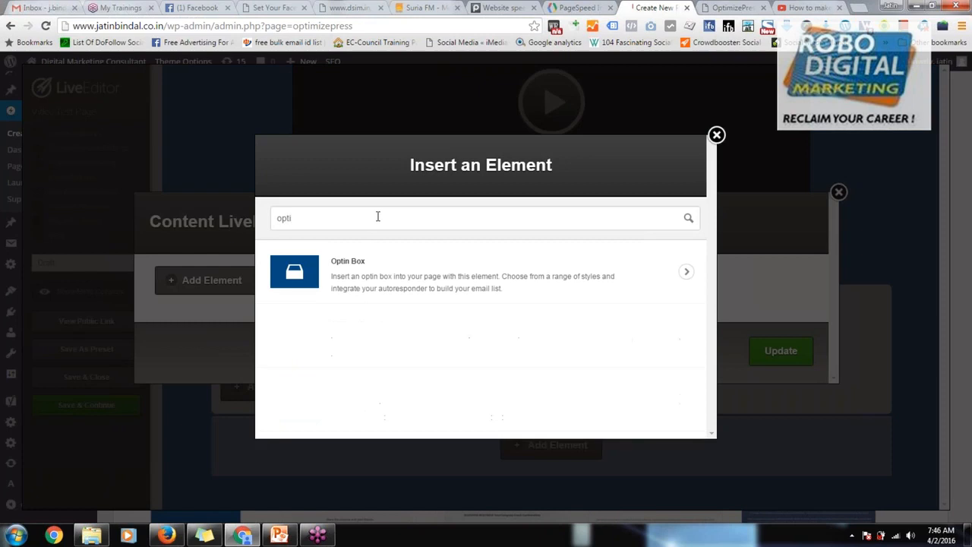
pyautogui.click(401, 278)
# Step: Choose the cream optin box style with blue-framed name and email fields above an orange "Get Instant Access!" button
pyautogui.scroll(-7, 581, 354)
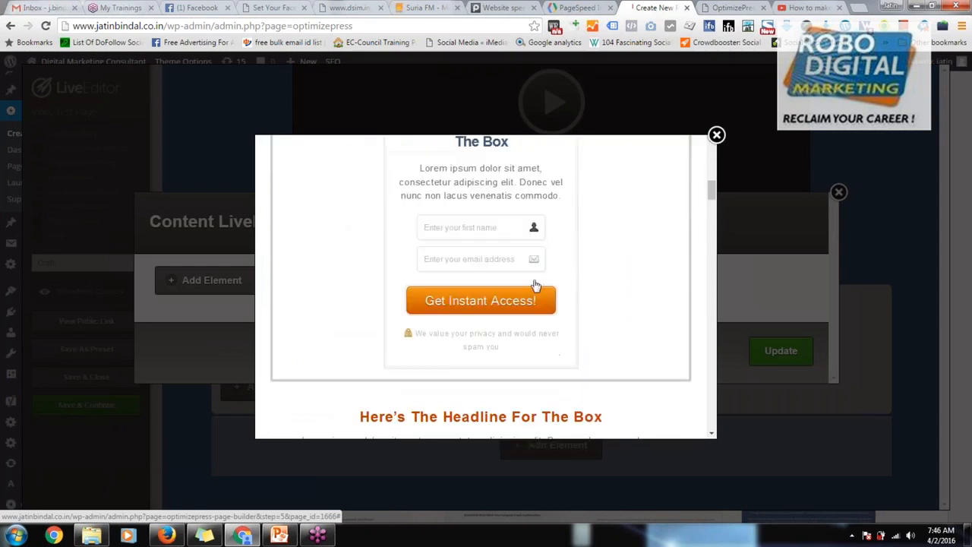
pyautogui.scroll(-3, 600, 360)
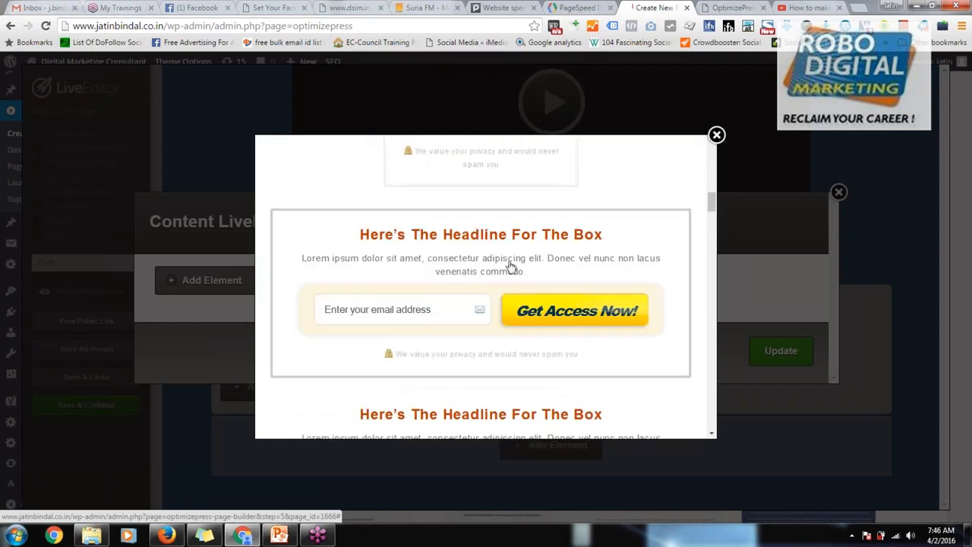
pyautogui.scroll(-3, 566, 364)
pyautogui.scroll(3, 560, 363)
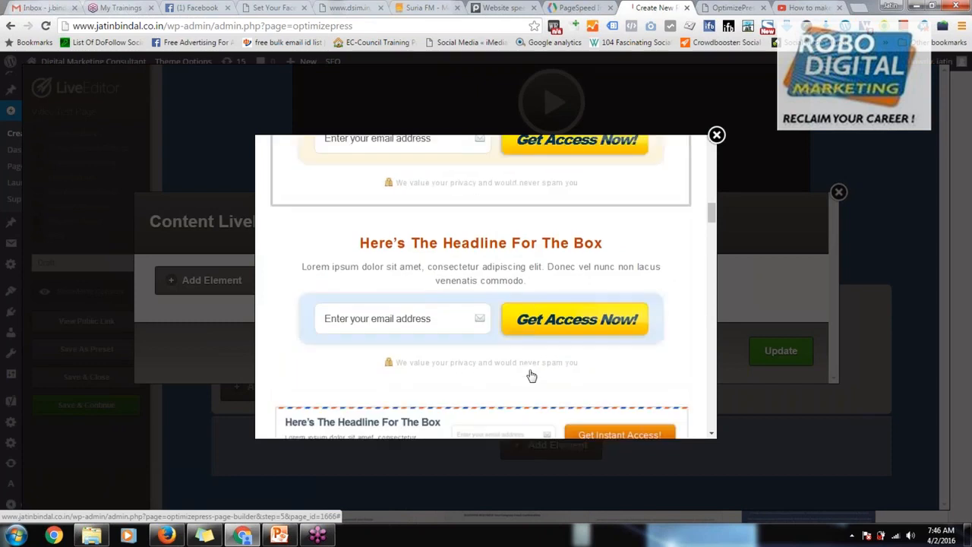
pyautogui.scroll(-2, 532, 376)
pyautogui.scroll(-5, 523, 369)
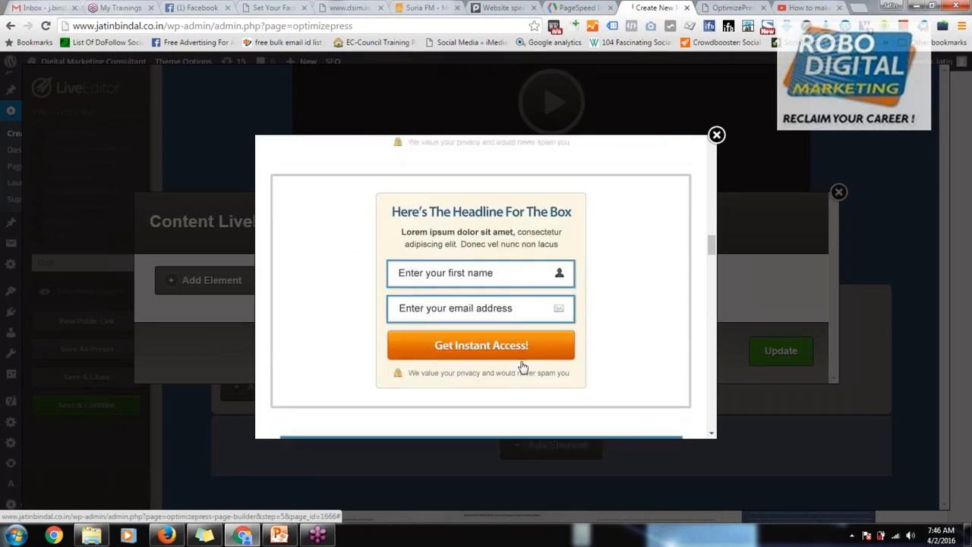
pyautogui.click(529, 273)
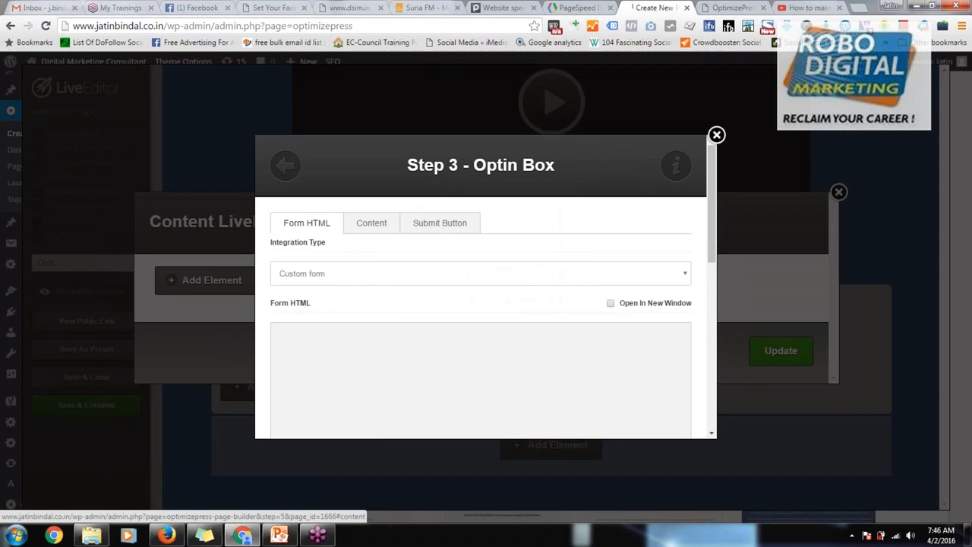
# Step: Set the optin box's integration type to GetResponse and look over its provider list and form field options
pyautogui.click(369, 280)
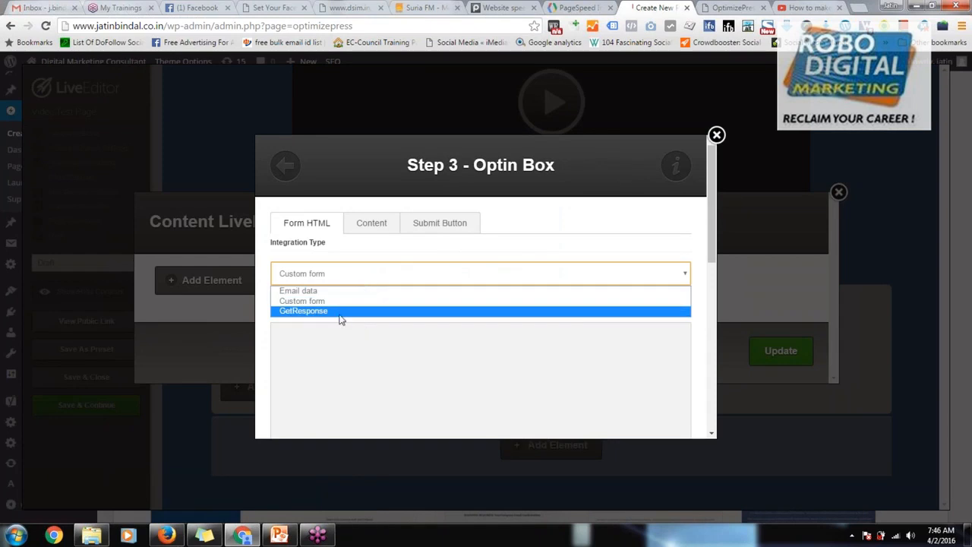
pyautogui.click(340, 312)
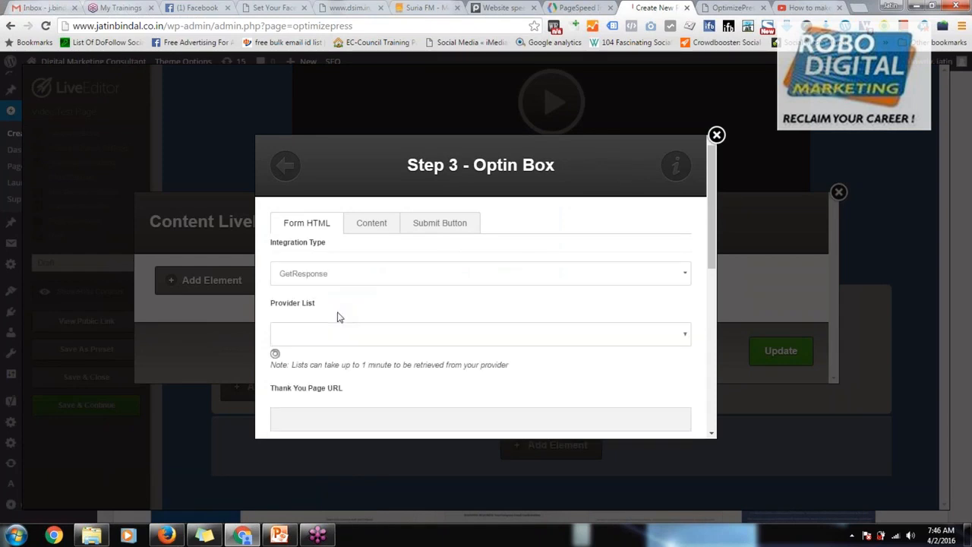
pyautogui.click(320, 278)
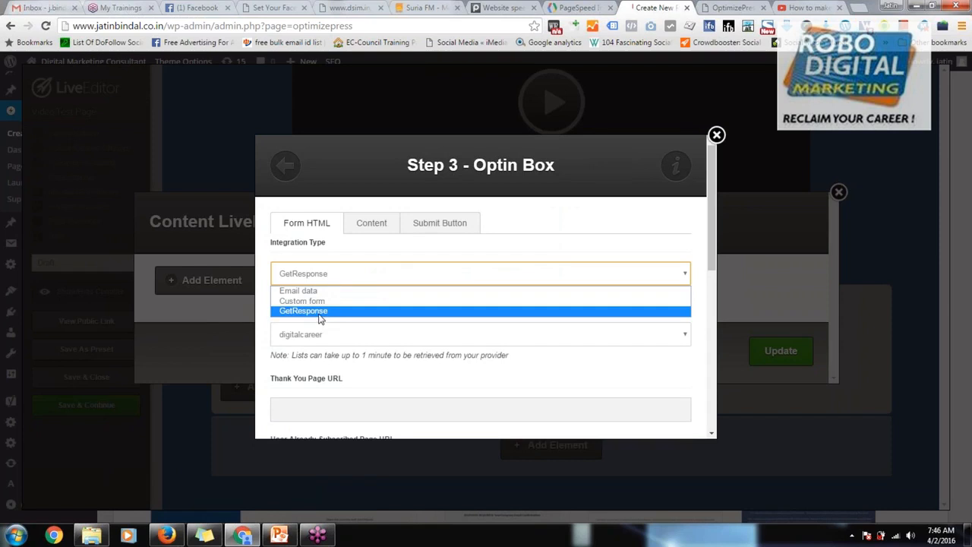
pyautogui.click(319, 312)
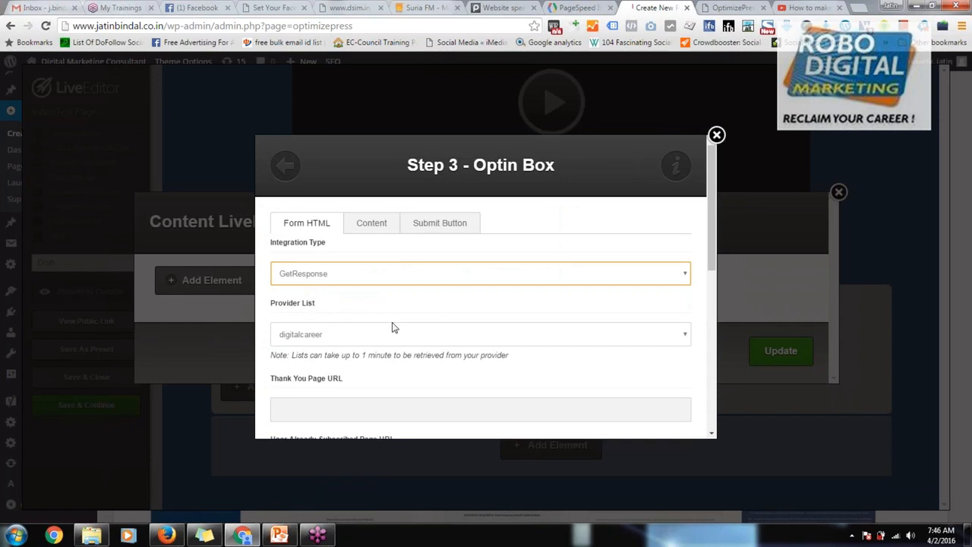
pyautogui.scroll(-2, 402, 345)
pyautogui.scroll(-3, 403, 345)
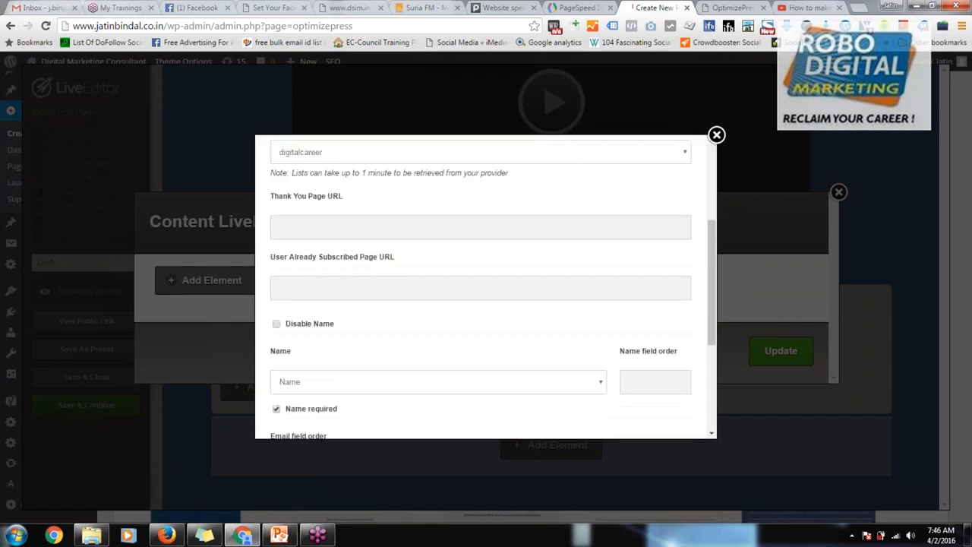
# Step: Open the optin box's content settings and replace the placeholder header with text starting "Dow"
pyautogui.scroll(5, 447, 208)
pyautogui.click(380, 161)
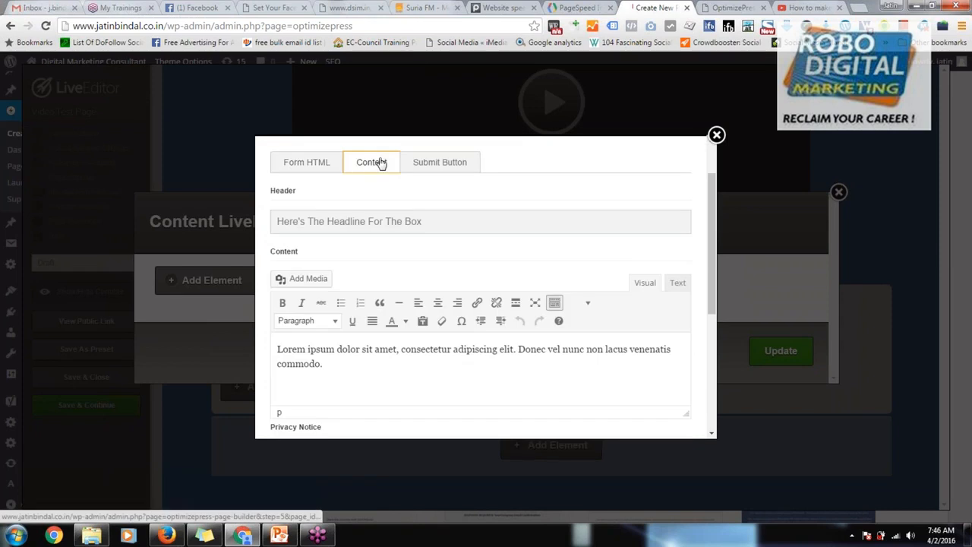
pyautogui.tripleClick(338, 357)
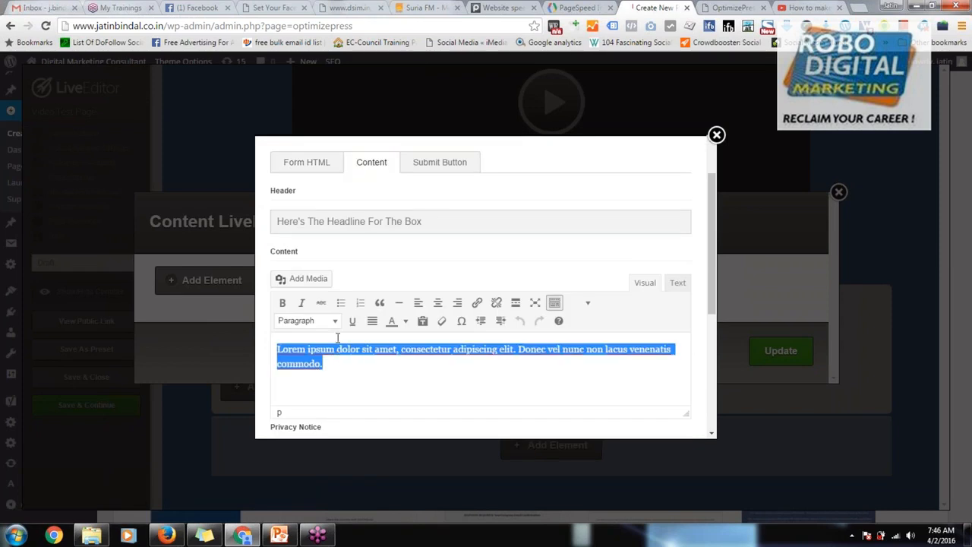
pyautogui.tripleClick(339, 222)
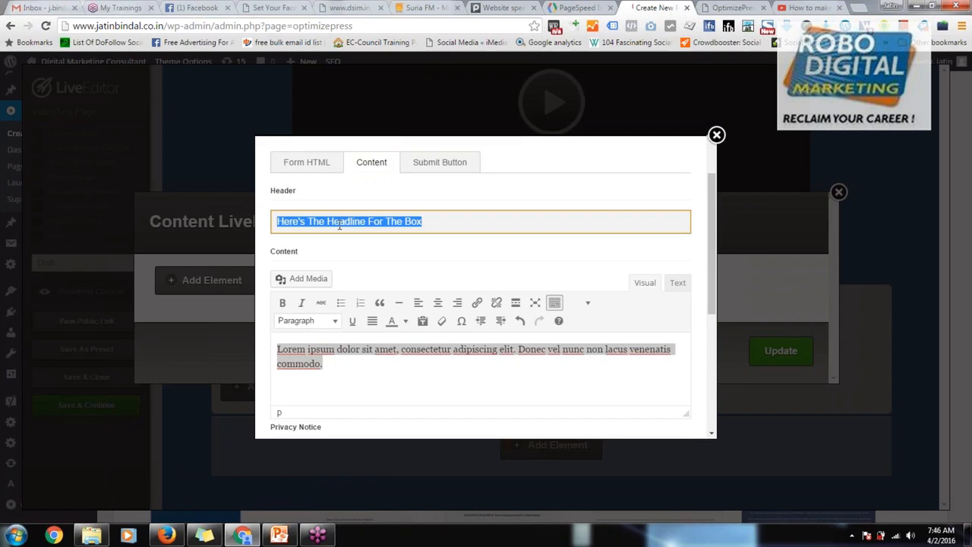
pyautogui.write('Dow')
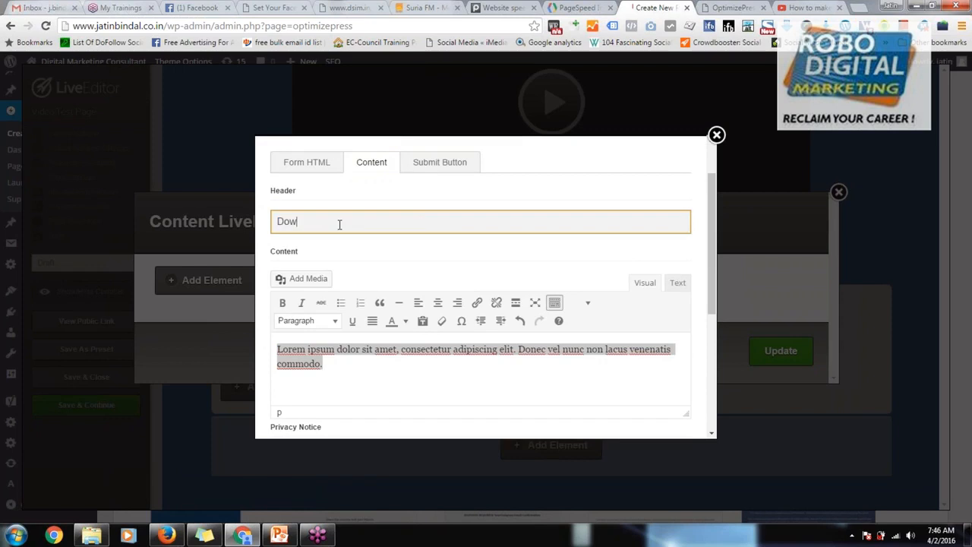
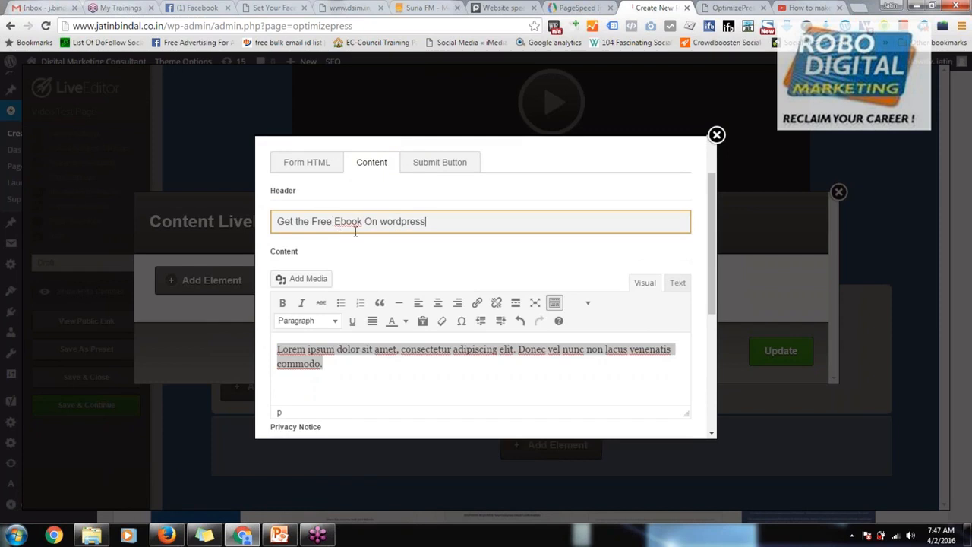
# Step: Set the optin box header to "Get the Free E book On wordpress", insert the box and update the button's overlay content
pyautogui.click(338, 220)
pyautogui.scroll(-3, 497, 335)
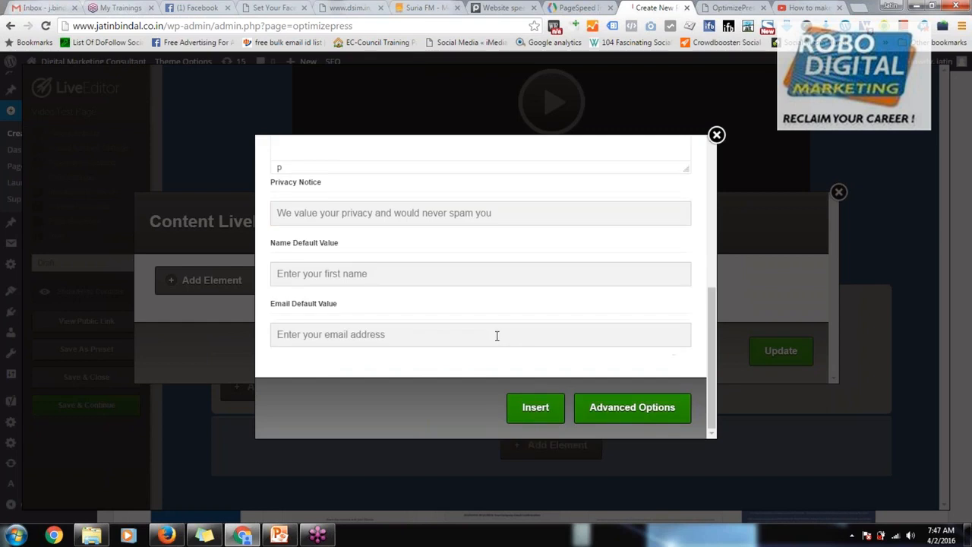
pyautogui.click(529, 407)
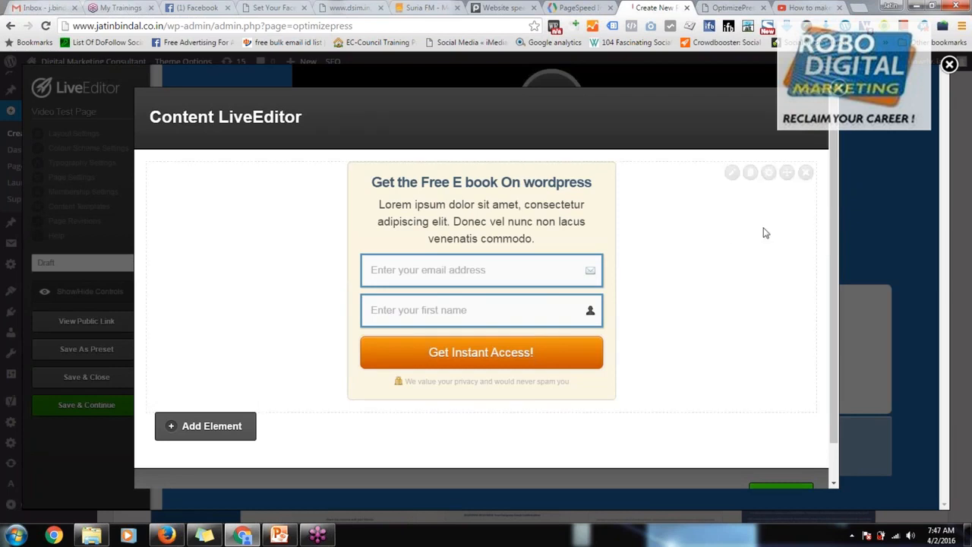
pyautogui.scroll(-1, 742, 417)
pyautogui.click(781, 456)
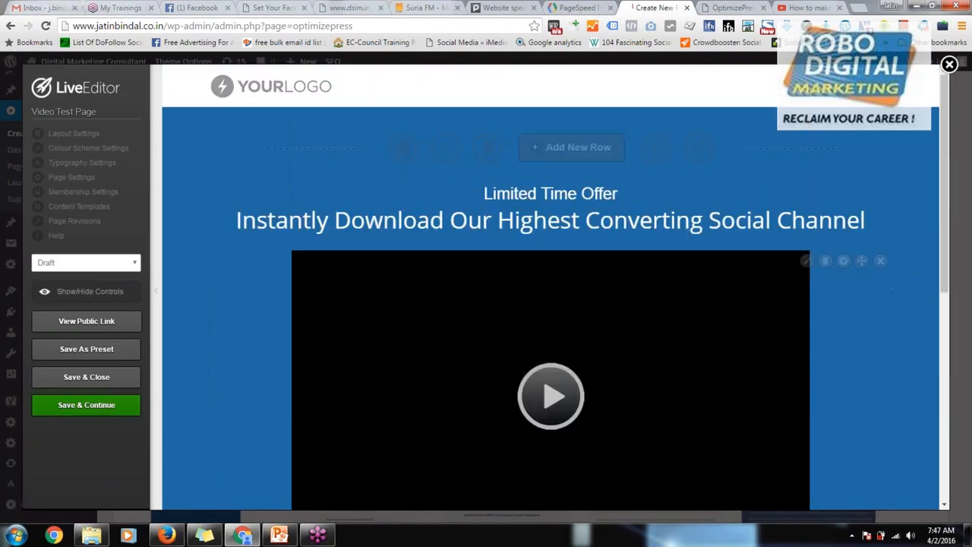
# Step: Set the video test page's status to Publish, save it and open its public link
pyautogui.click(83, 262)
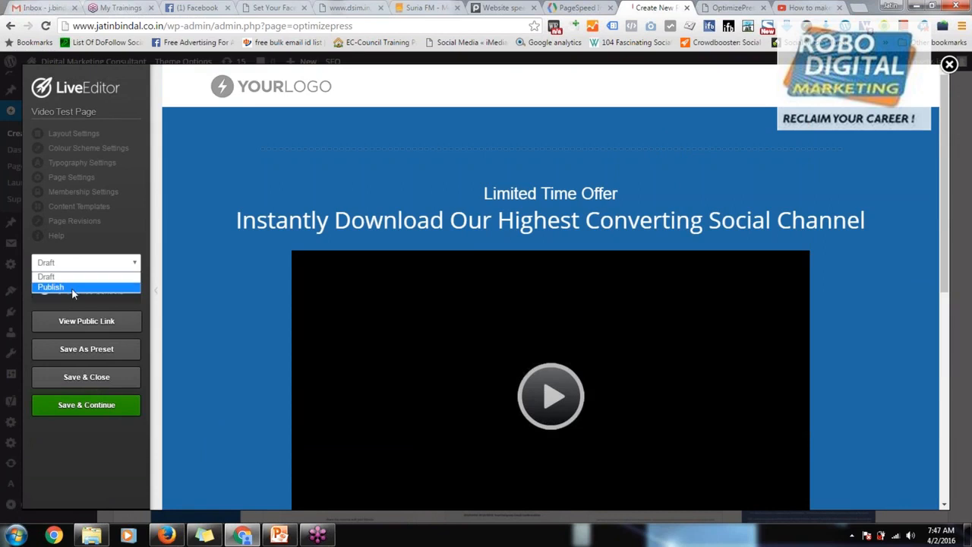
pyautogui.click(67, 288)
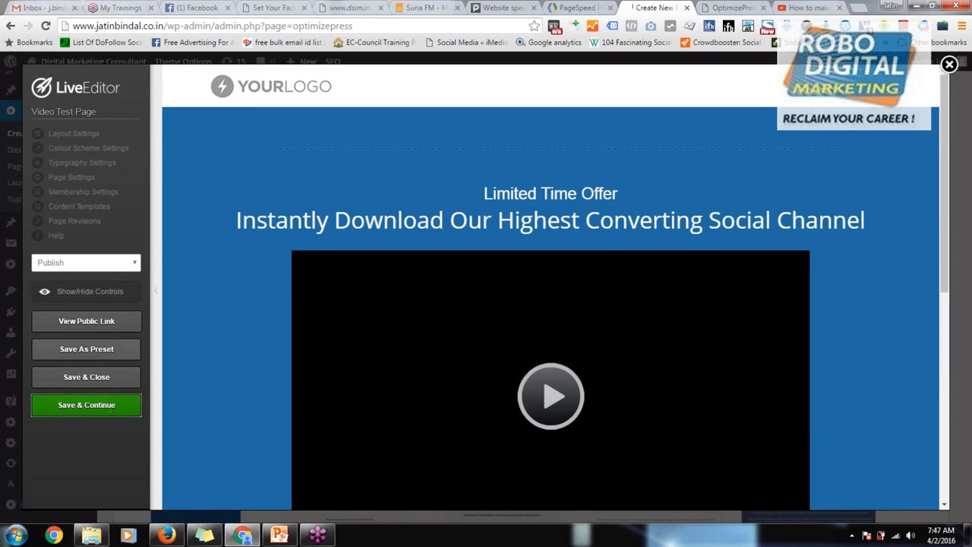
pyautogui.click(87, 323)
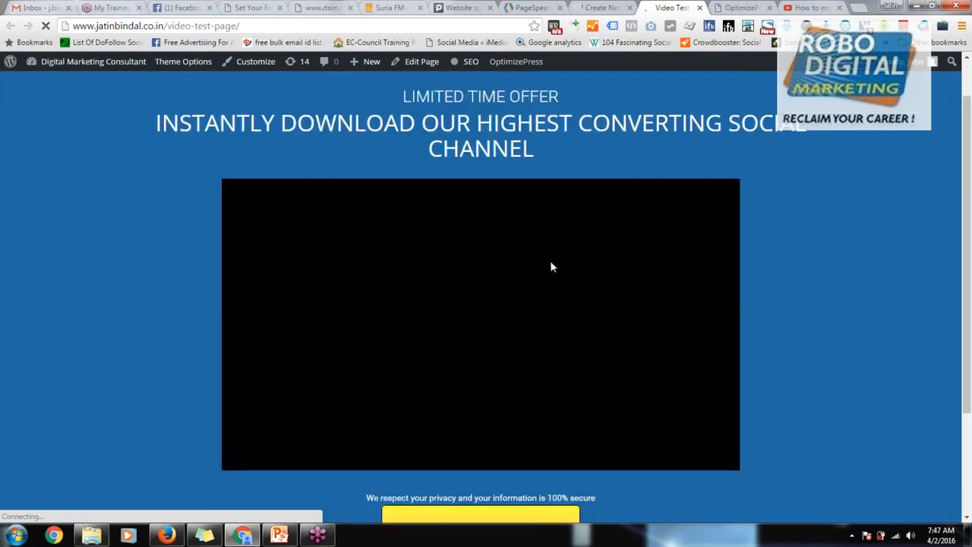
# Step: Check the published page by pausing its autoplaying video, then open and close the "Download Now" optin popup
pyautogui.scroll(-2, 551, 263)
pyautogui.scroll(2, 521, 247)
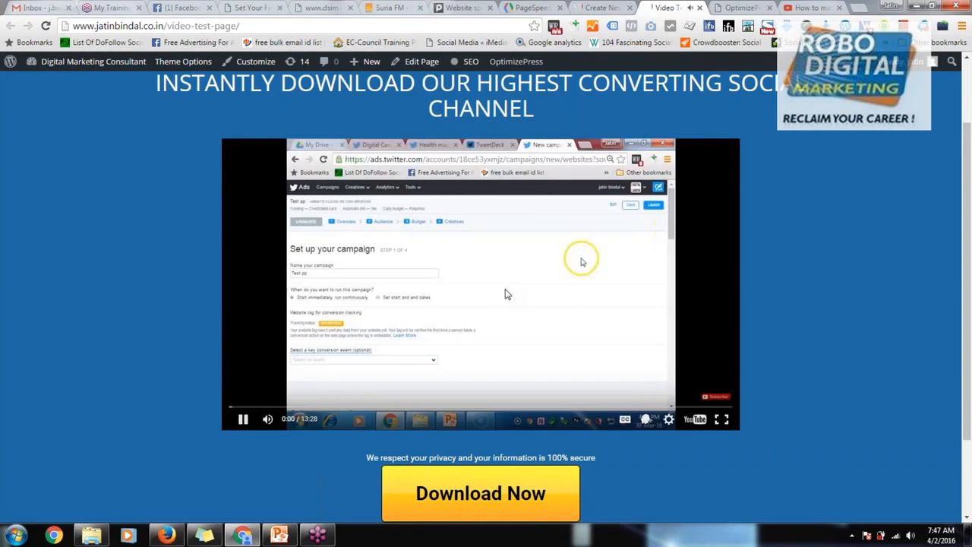
pyautogui.click(488, 295)
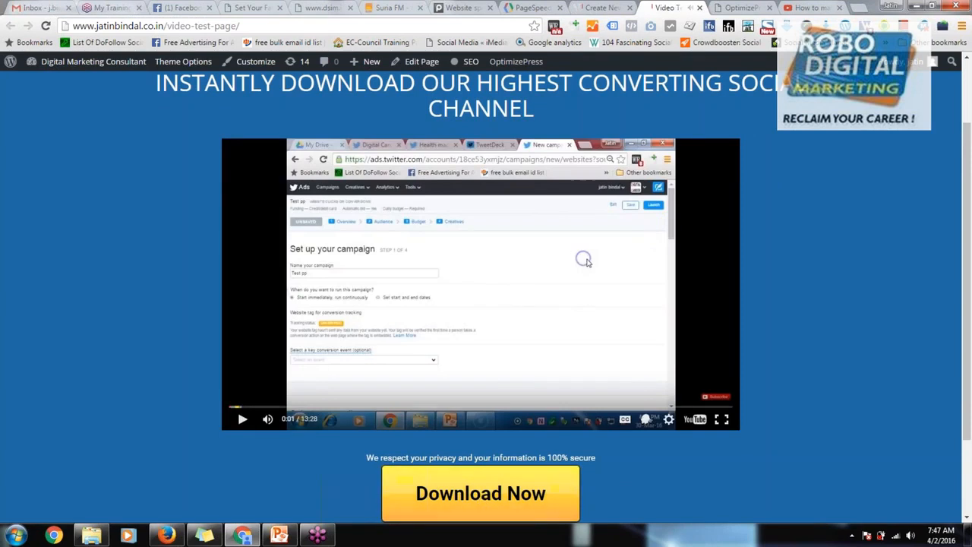
pyautogui.click(462, 504)
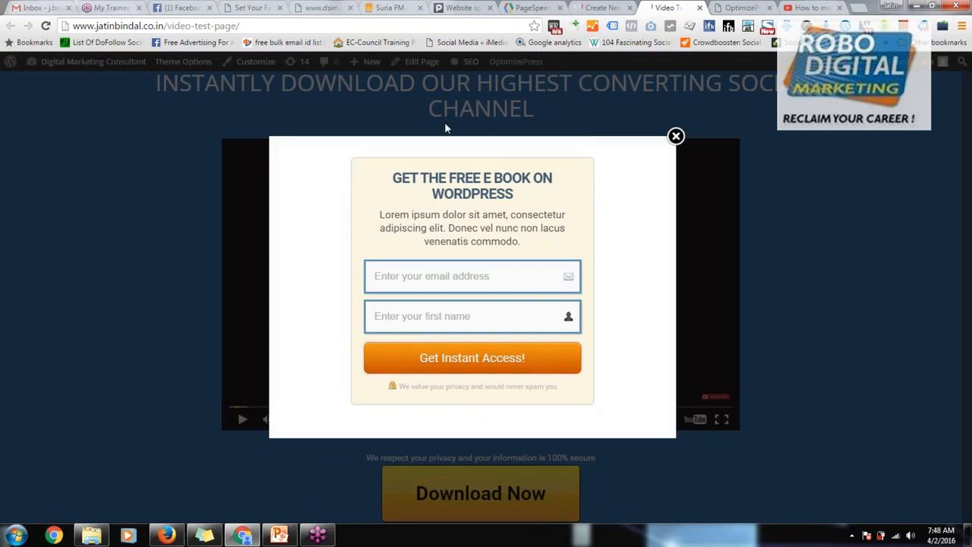
pyautogui.click(387, 286)
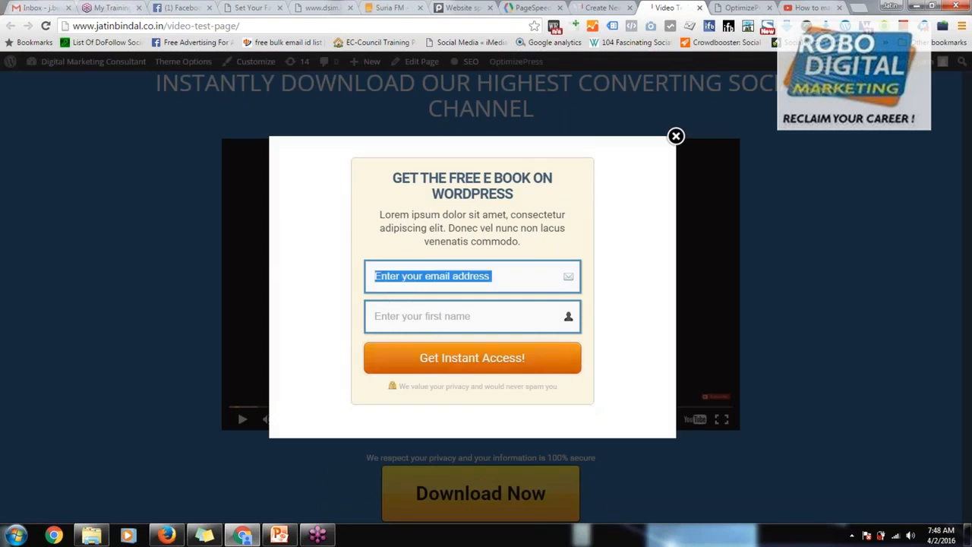
pyautogui.click(676, 137)
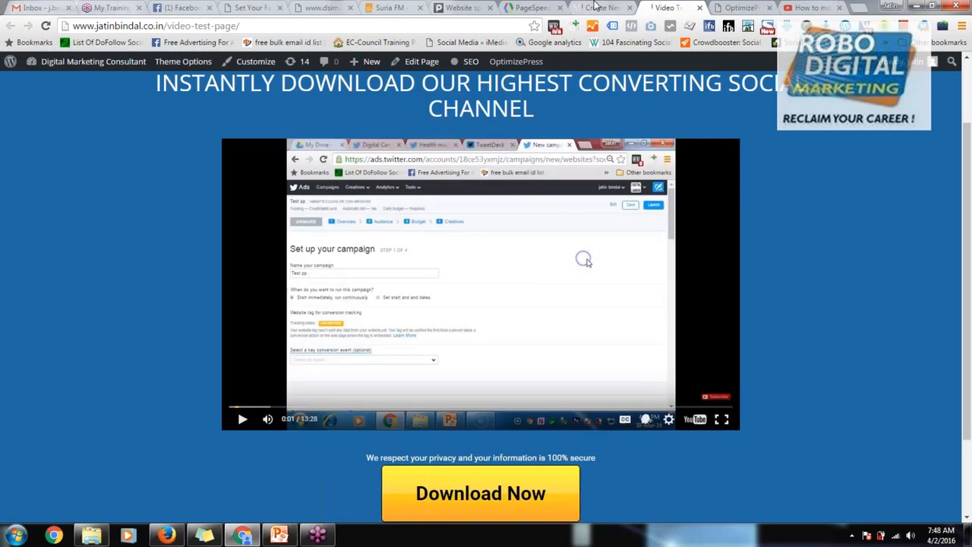
# Step: Compare the video page in the editor and as published with the Suria FM site and the PageSpeed and Pingdom results
pyautogui.click(599, 7)
pyautogui.click(679, 9)
pyautogui.click(600, 7)
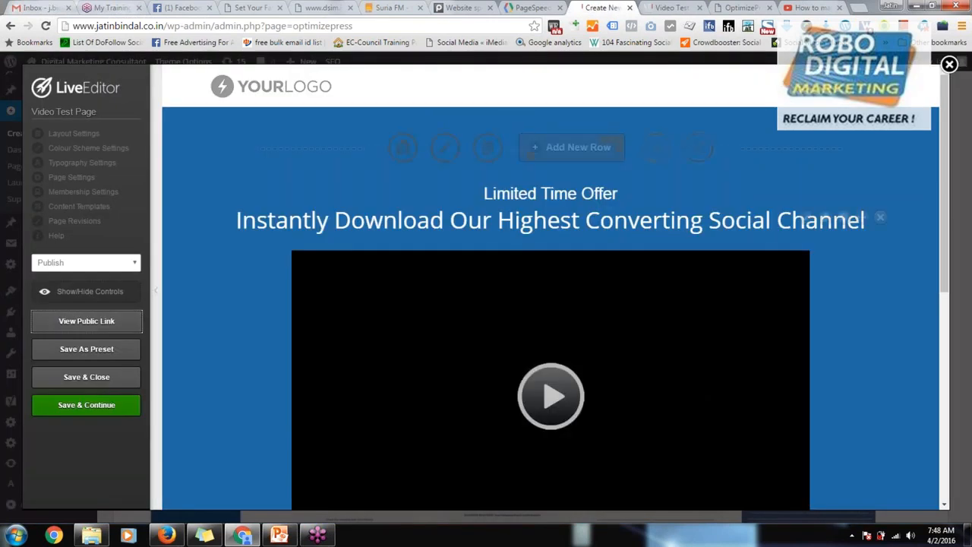
pyautogui.scroll(-6, 484, 245)
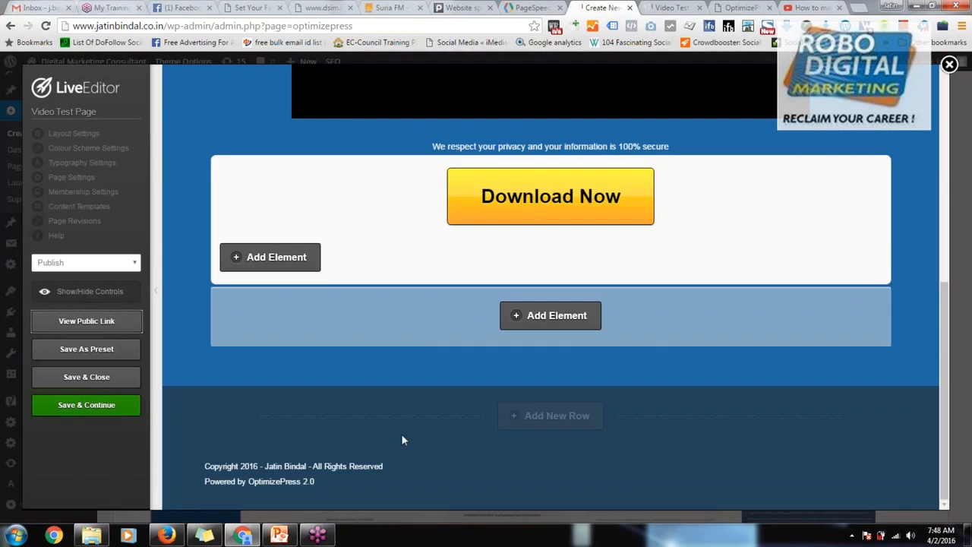
pyautogui.click(389, 8)
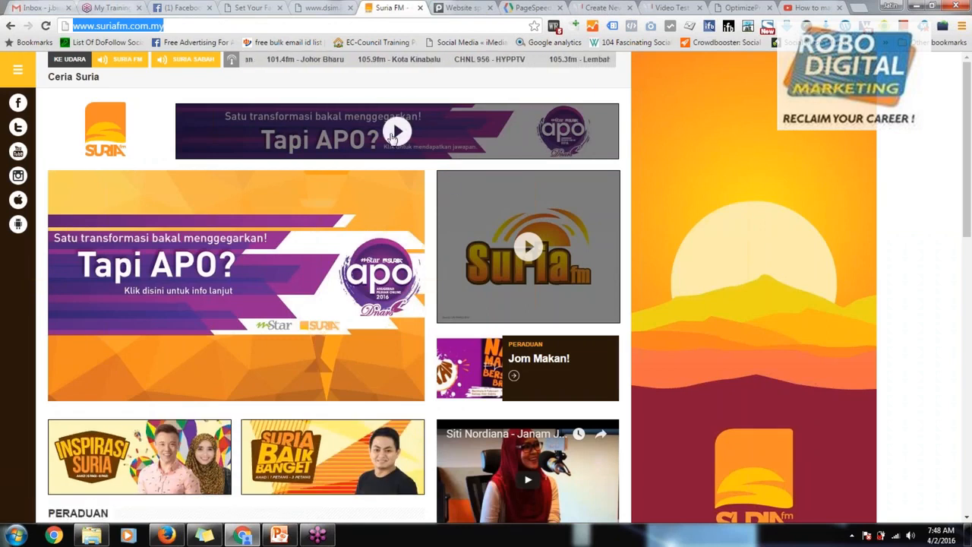
pyautogui.scroll(-2, 352, 290)
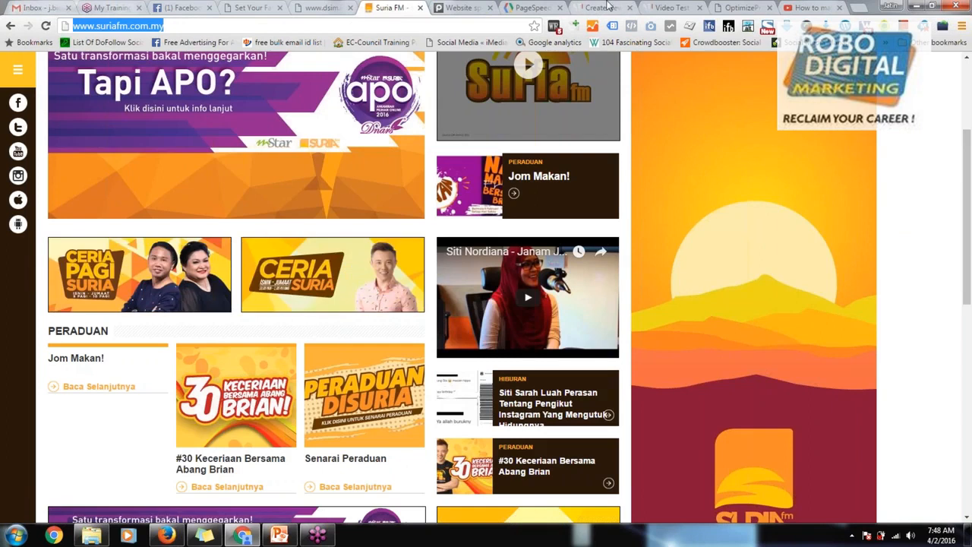
pyautogui.click(534, 7)
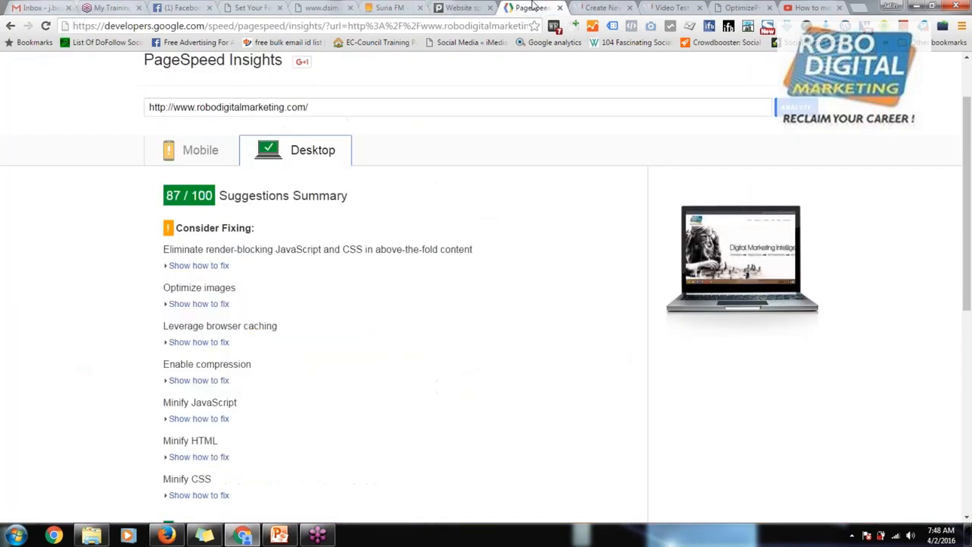
pyautogui.click(672, 7)
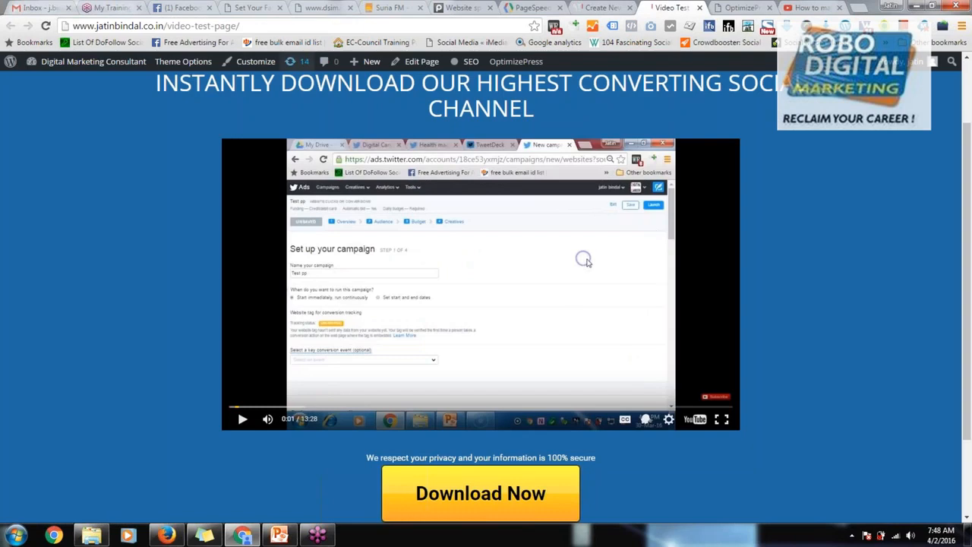
pyautogui.click(235, 28)
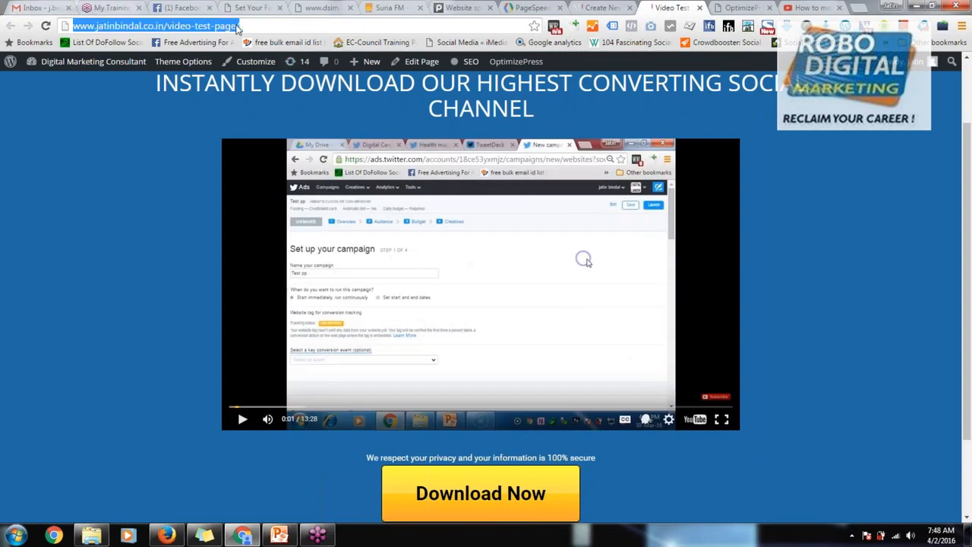
pyautogui.click(532, 7)
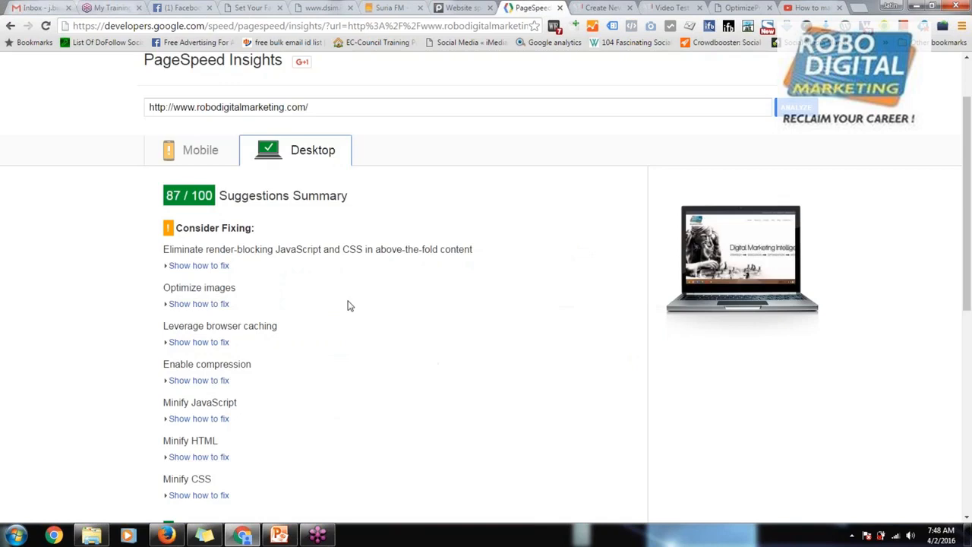
pyautogui.click(459, 8)
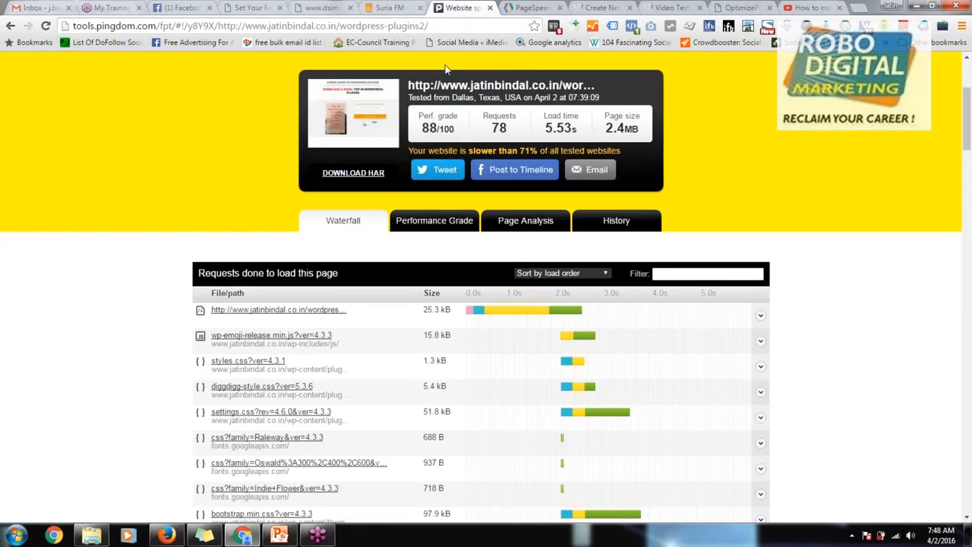
pyautogui.click(394, 7)
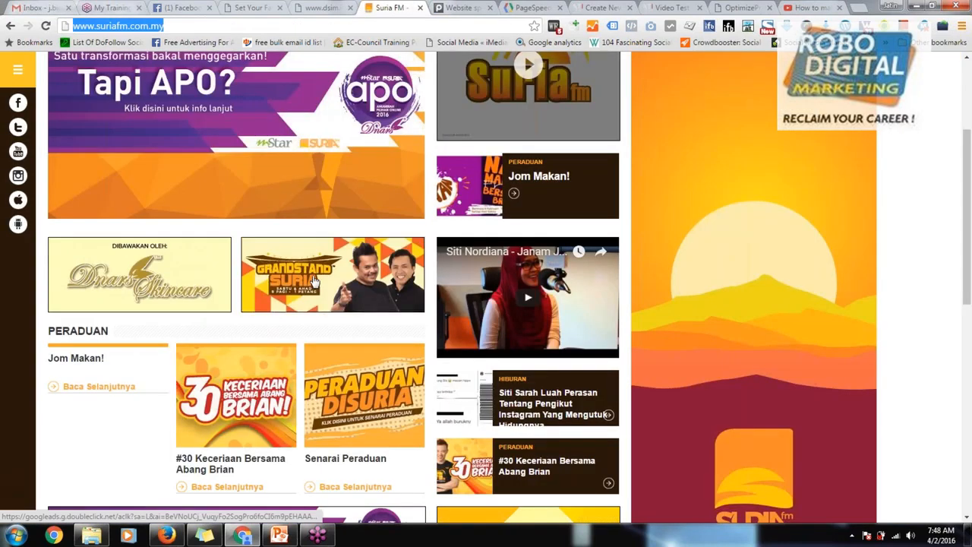
pyautogui.scroll(2, 316, 281)
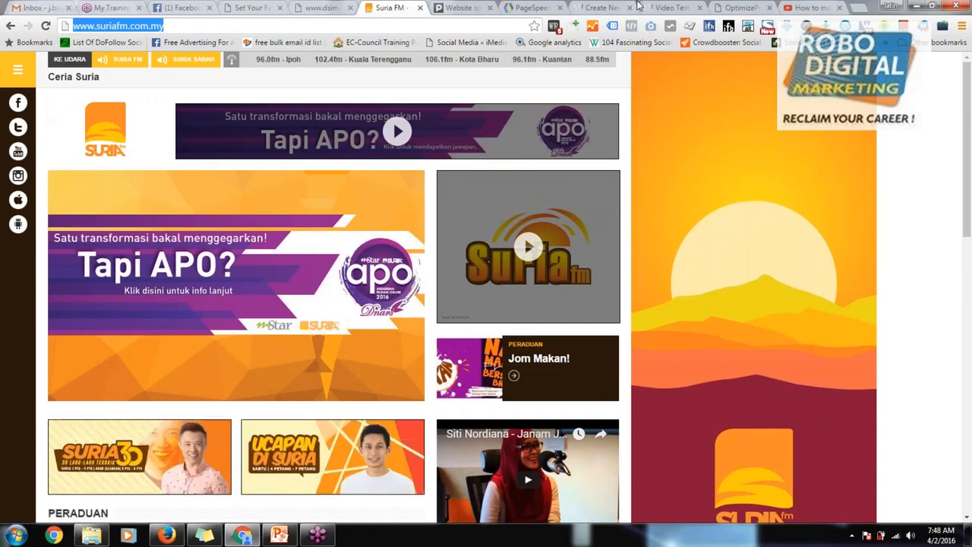
pyautogui.click(673, 7)
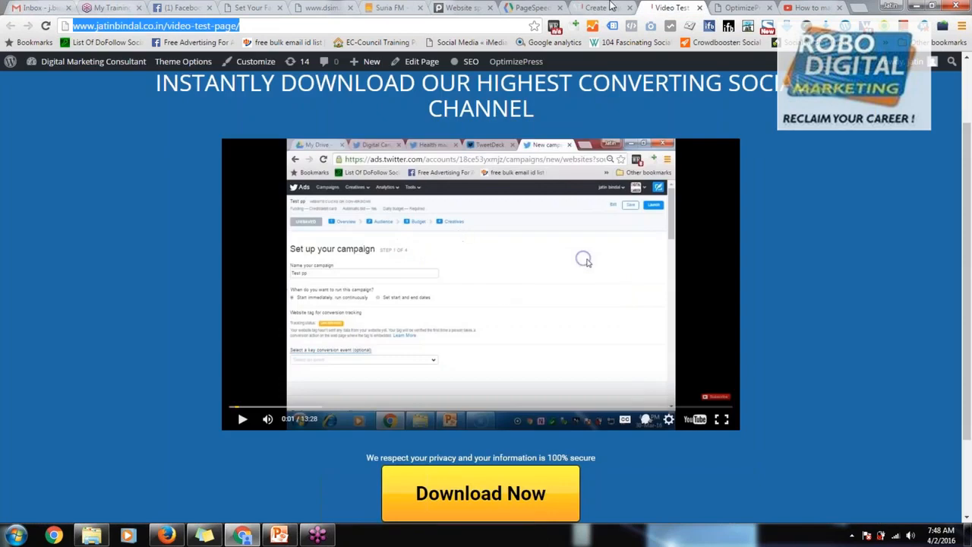
# Step: Return to the LiveEditor and add a Social Sharing element below the "Download Now" box, searching the elements for "soci"
pyautogui.click(588, 9)
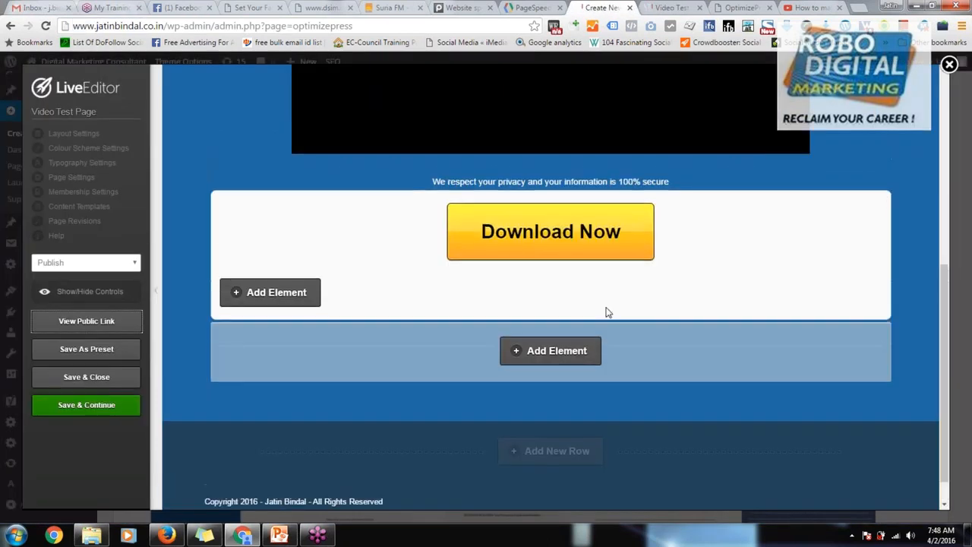
pyautogui.scroll(-2, 605, 311)
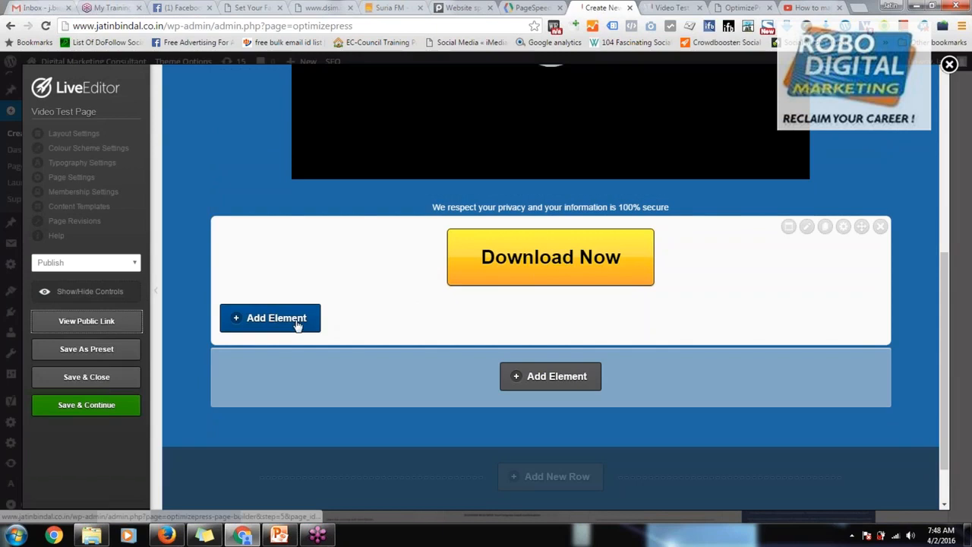
pyautogui.click(547, 376)
pyautogui.write('opti')
pyautogui.hotkey('ctrl', 'a')
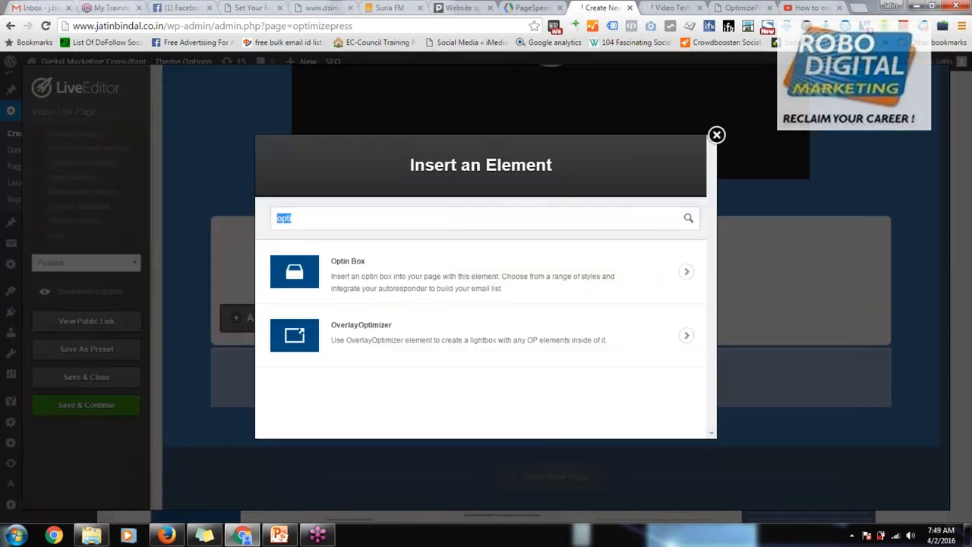
pyautogui.write('soci')
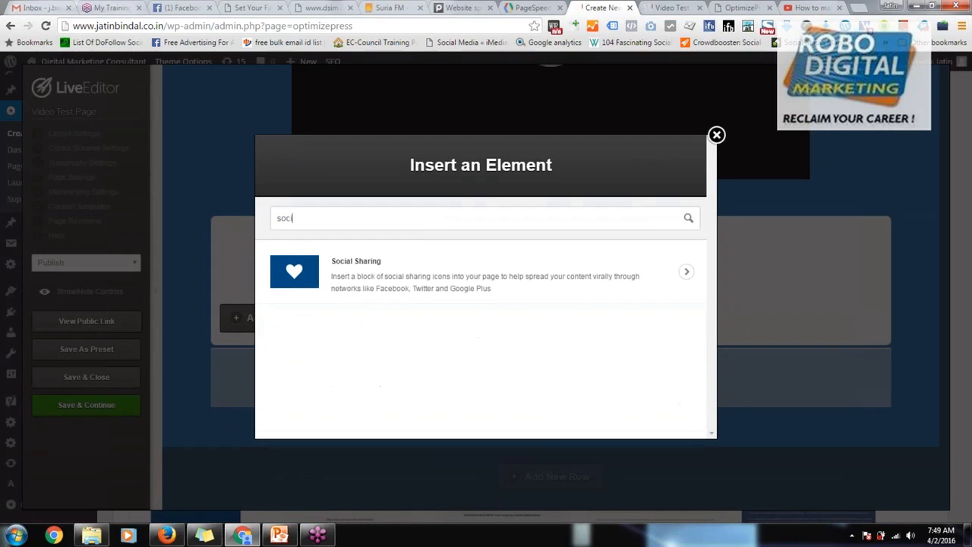
pyautogui.click(456, 278)
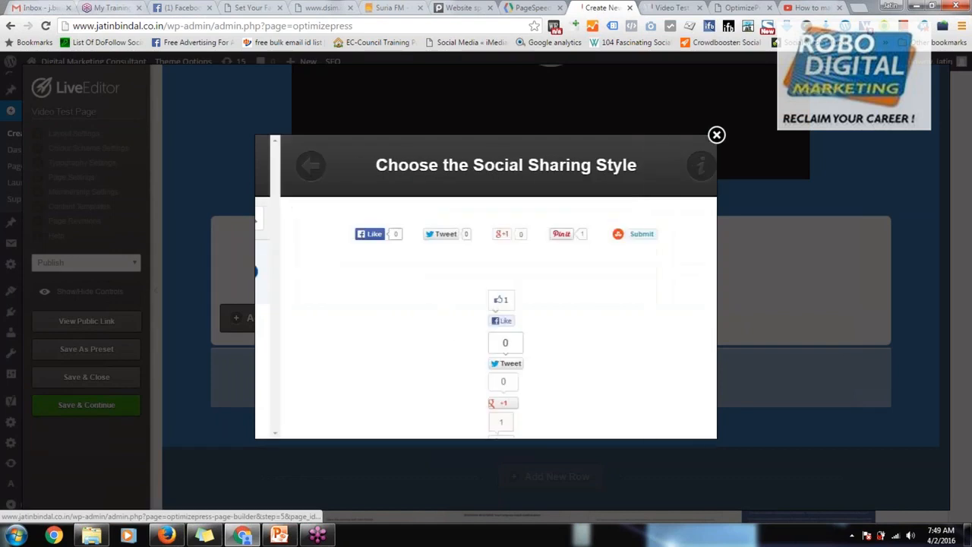
# Step: Insert the horizontal "Share on" Twitter, Facebook and Google+ style, and move it above the privacy note under the video
pyautogui.scroll(-10, 528, 307)
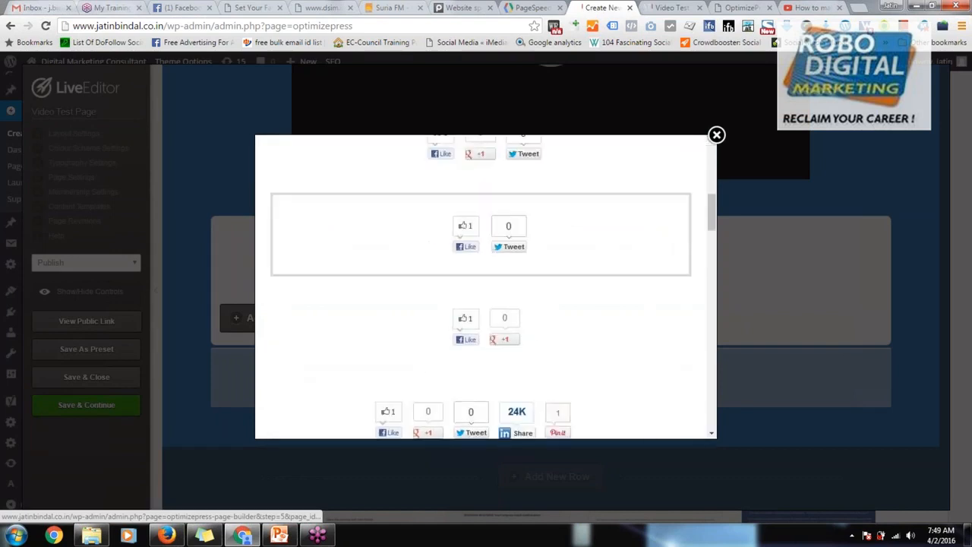
pyautogui.scroll(-3, 535, 332)
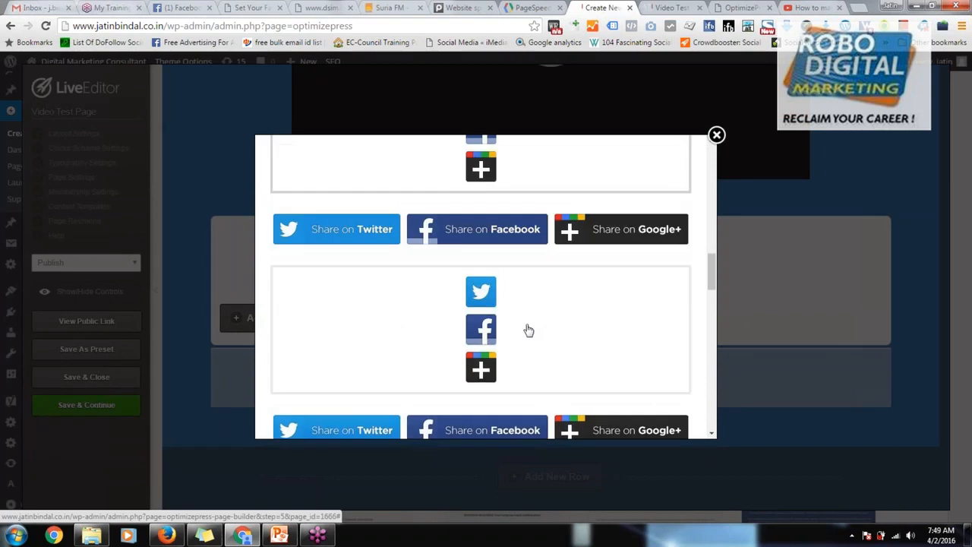
pyautogui.click(537, 240)
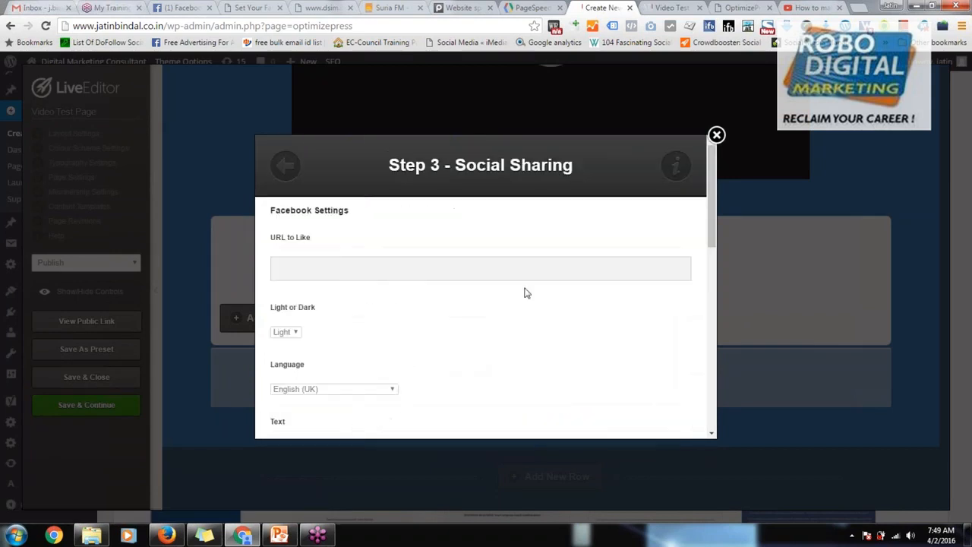
pyautogui.click(431, 275)
pyautogui.scroll(-10, 497, 307)
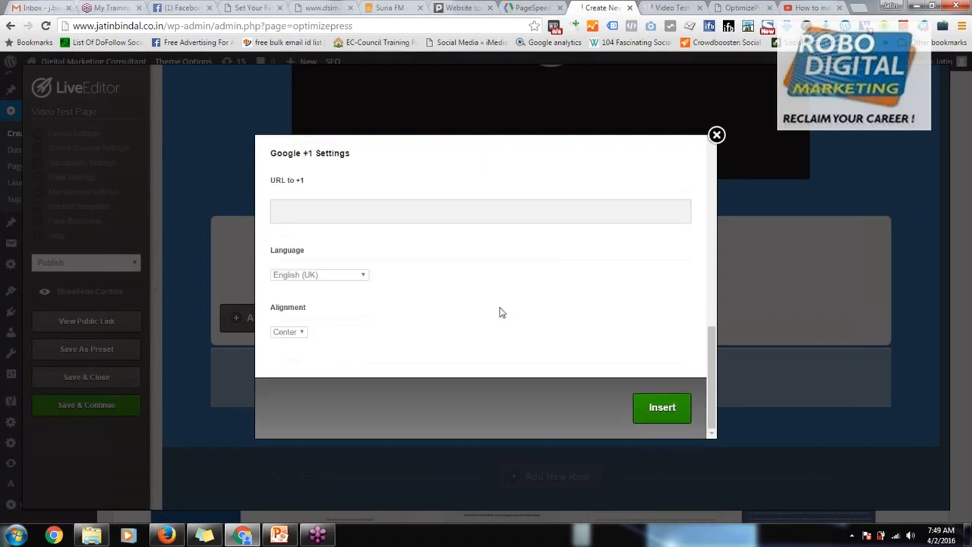
pyautogui.click(659, 408)
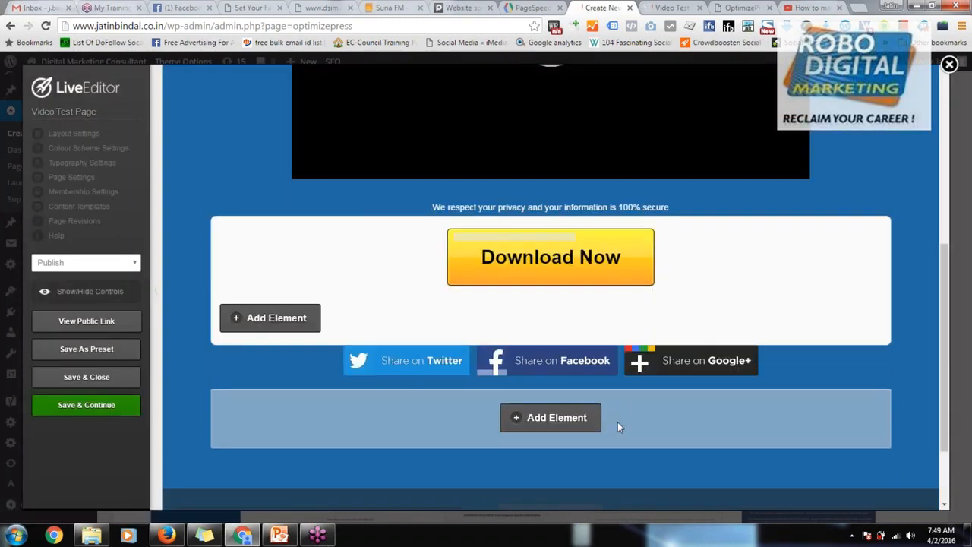
pyautogui.moveTo(613, 372)
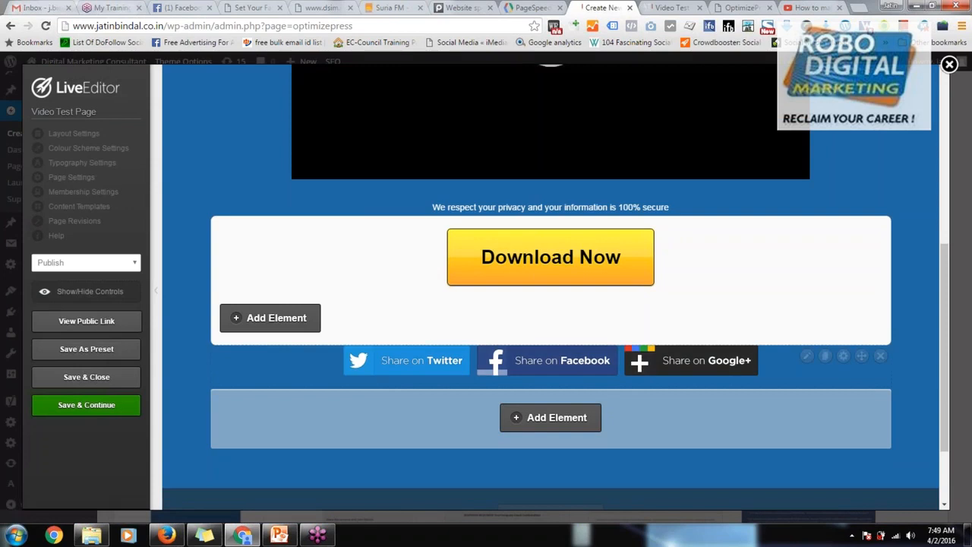
pyautogui.click(880, 355)
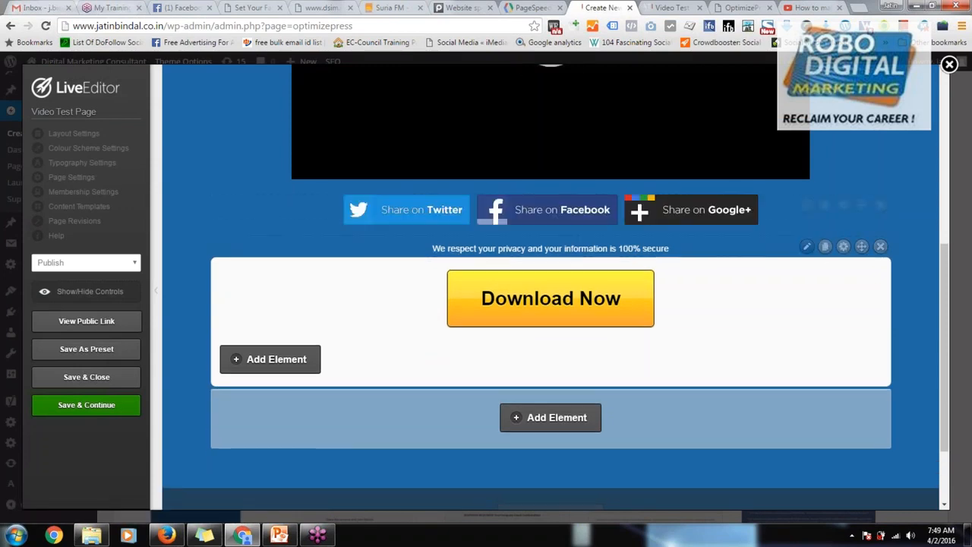
# Step: Review the video page's layout, then open and close the optin form content behind the "Download Now" button
pyautogui.scroll(3, 781, 296)
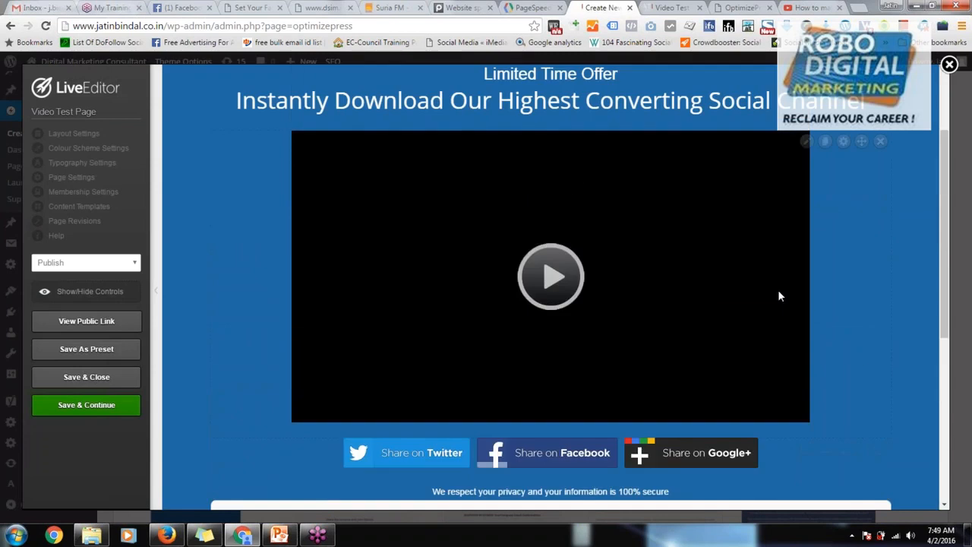
pyautogui.scroll(-2, 777, 290)
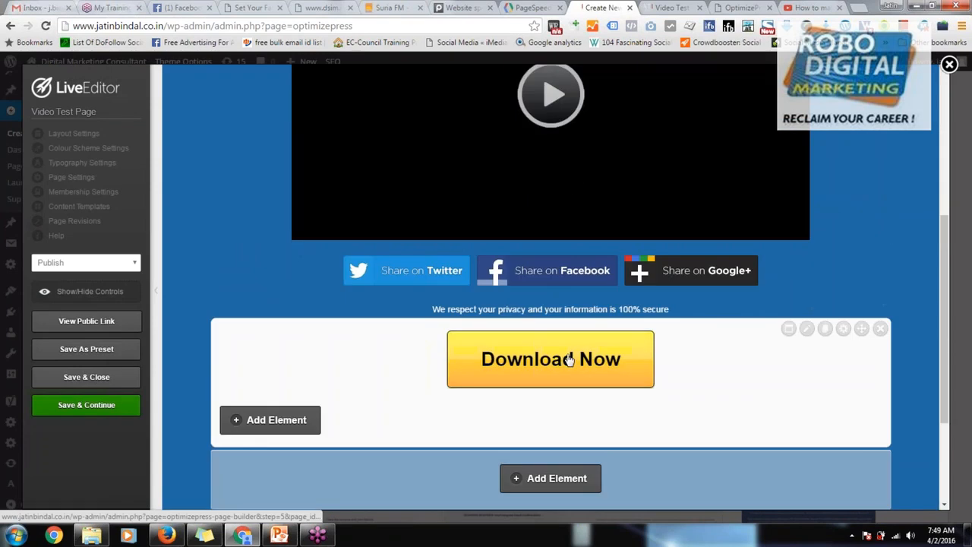
pyautogui.click(807, 329)
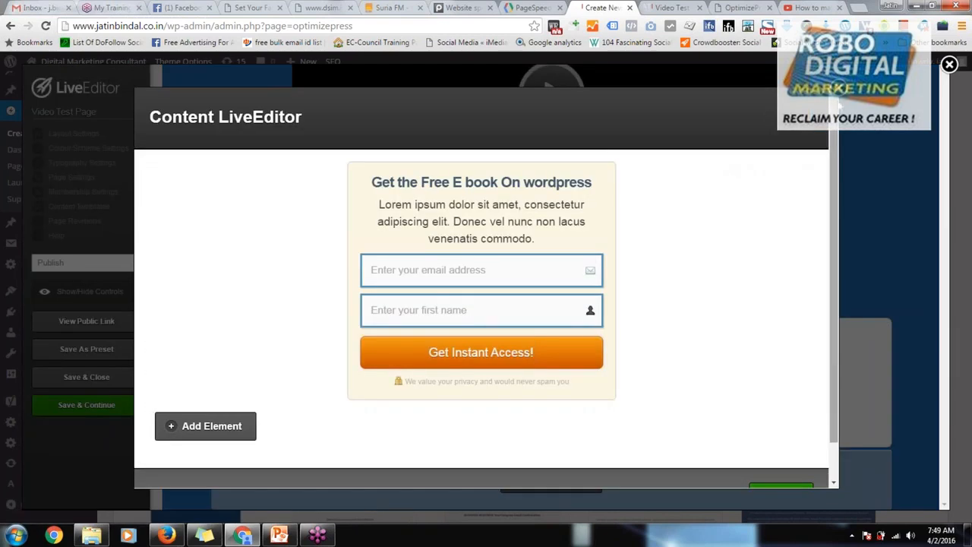
pyautogui.click(839, 91)
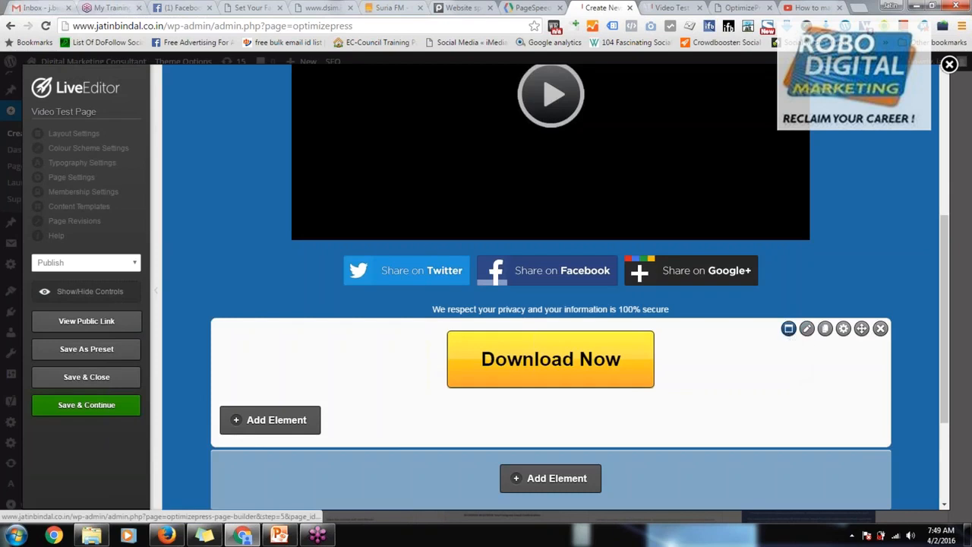
pyautogui.scroll(-3, 614, 416)
pyautogui.click(563, 315)
pyautogui.write('soci')
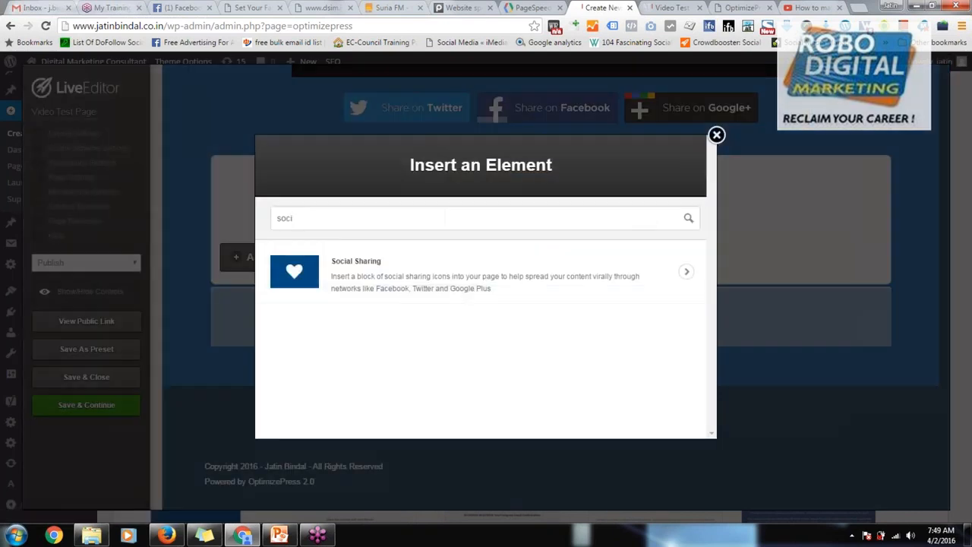
pyautogui.click(716, 137)
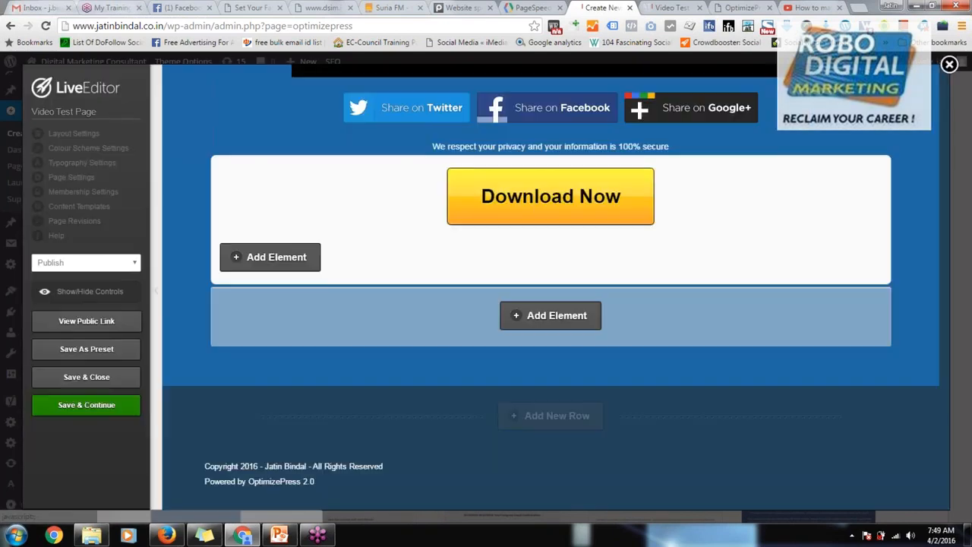
# Step: Add a new row beneath the "Download Now" section, using the Feature Area layout that contains a video
pyautogui.click(550, 416)
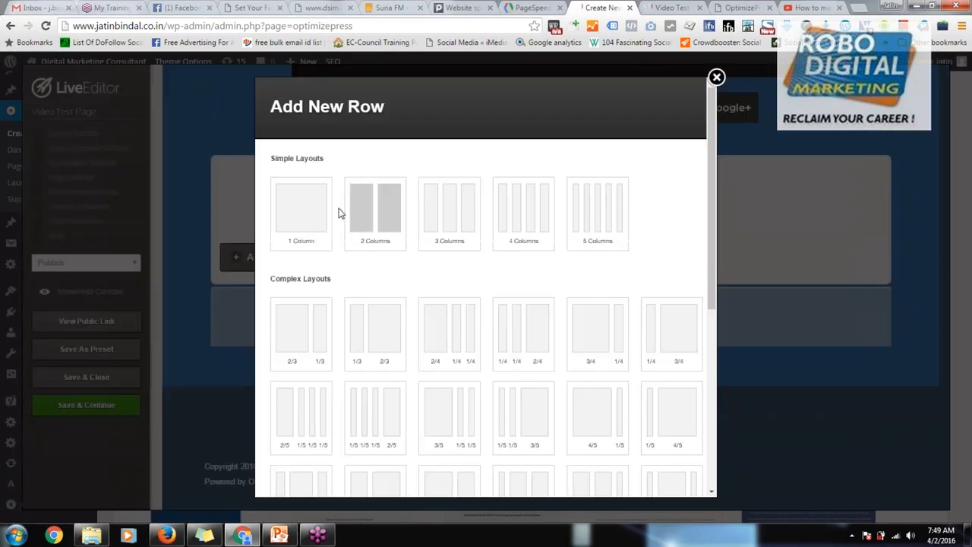
pyautogui.click(369, 210)
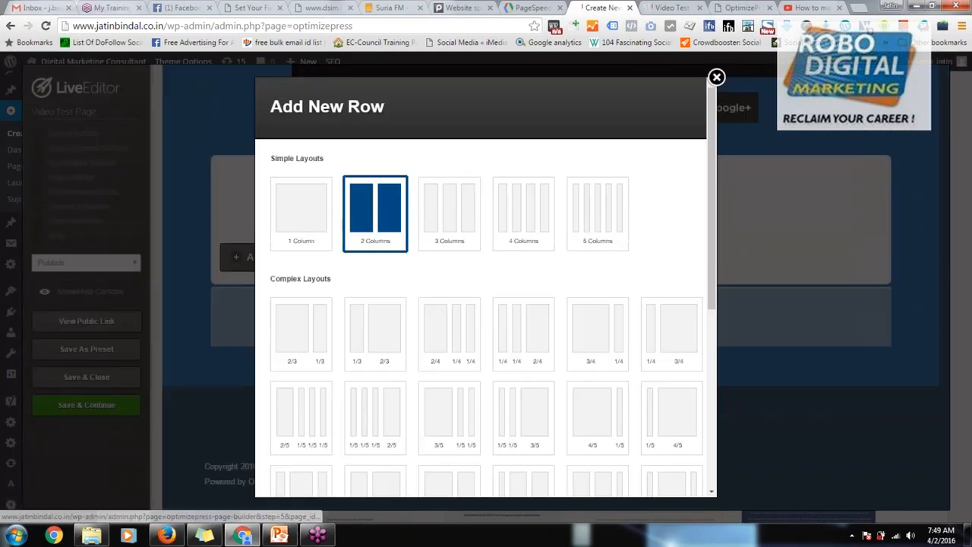
pyautogui.scroll(-5, 532, 342)
pyautogui.scroll(-3, 532, 342)
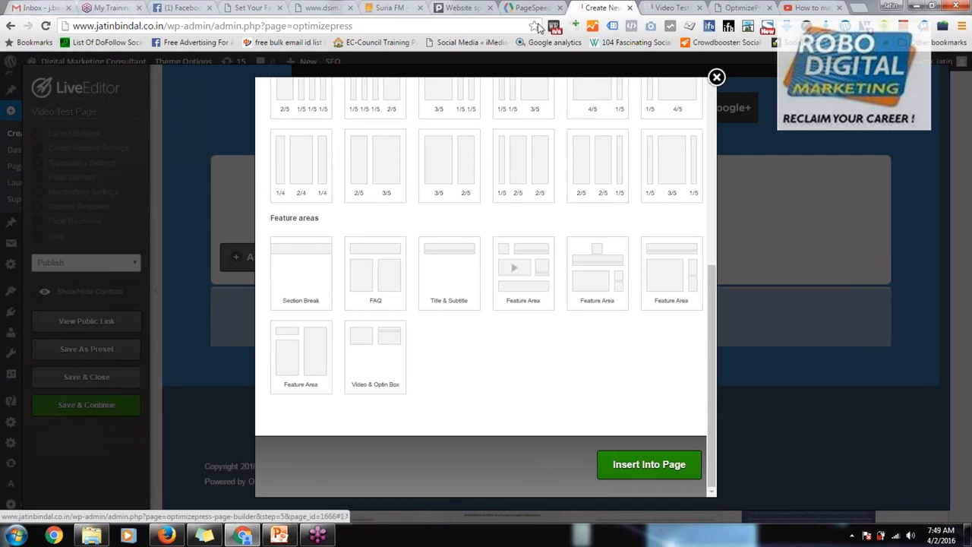
pyautogui.click(399, 7)
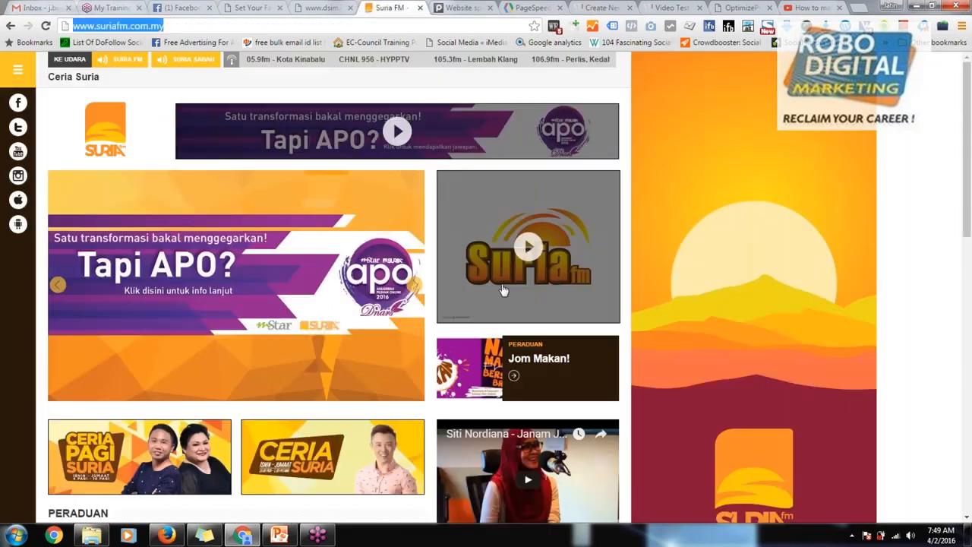
pyautogui.click(526, 5)
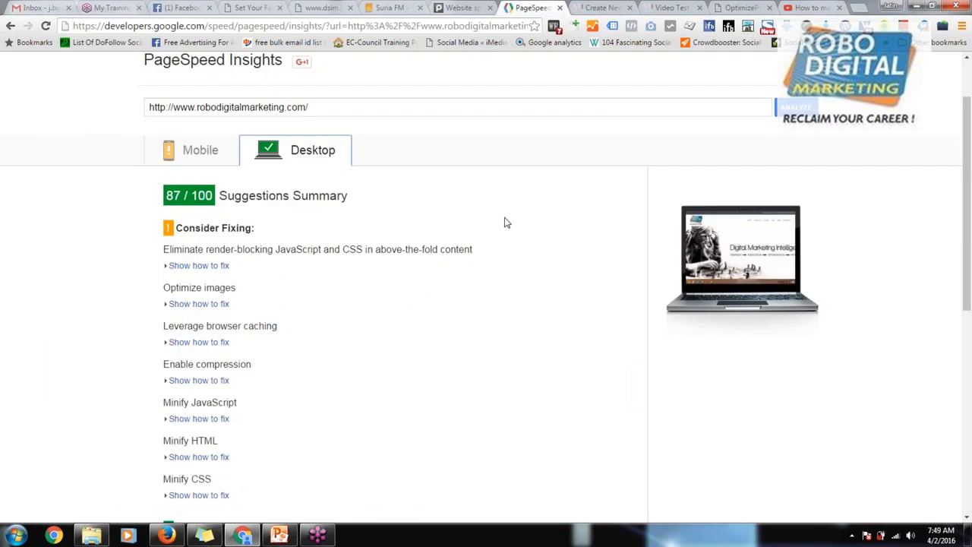
pyautogui.click(580, 7)
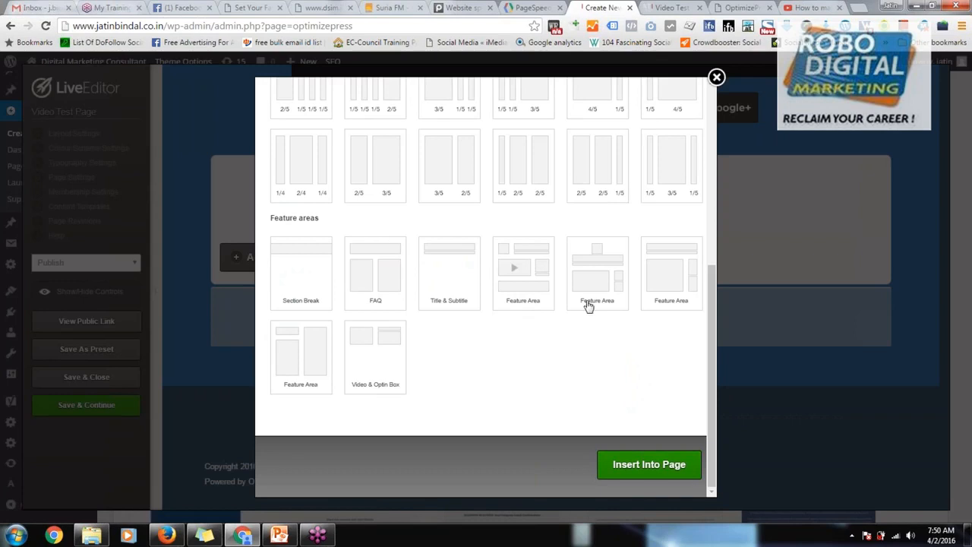
pyautogui.click(522, 269)
pyautogui.click(659, 473)
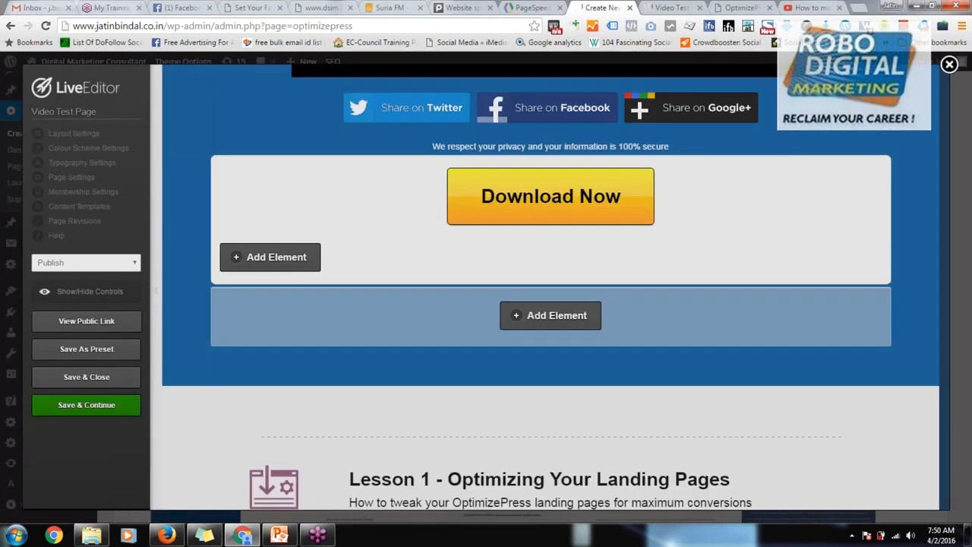
# Step: Examine the inserted lesson, video and training sections, and compare them with the Suria FM site and the published video page
pyautogui.scroll(-3, 593, 440)
pyautogui.scroll(-1, 531, 410)
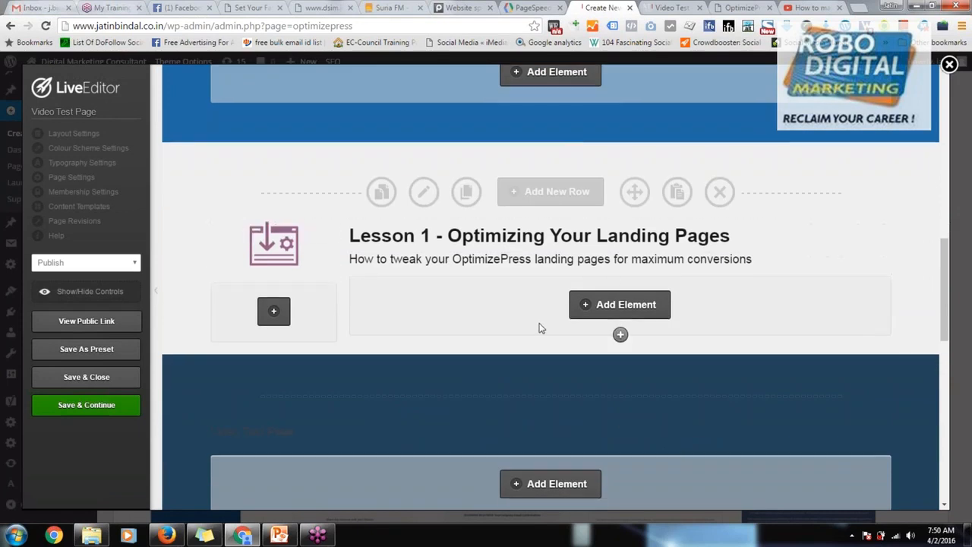
pyautogui.scroll(-5, 540, 326)
pyautogui.scroll(-4, 620, 307)
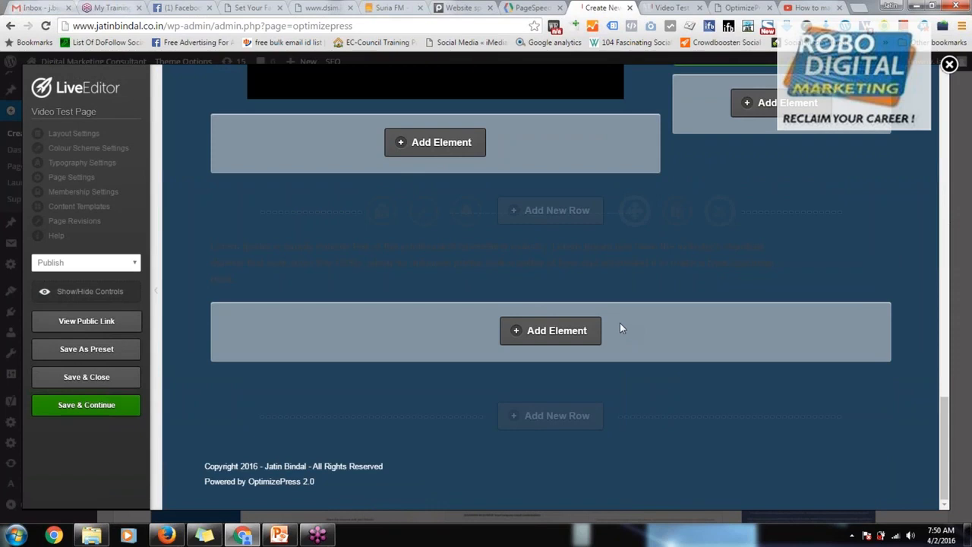
pyautogui.scroll(4, 620, 328)
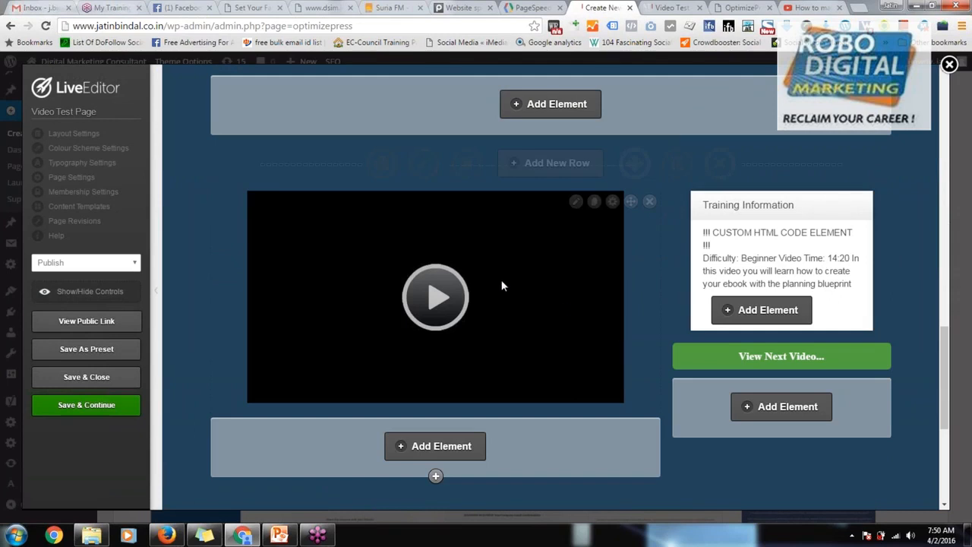
pyautogui.click(393, 7)
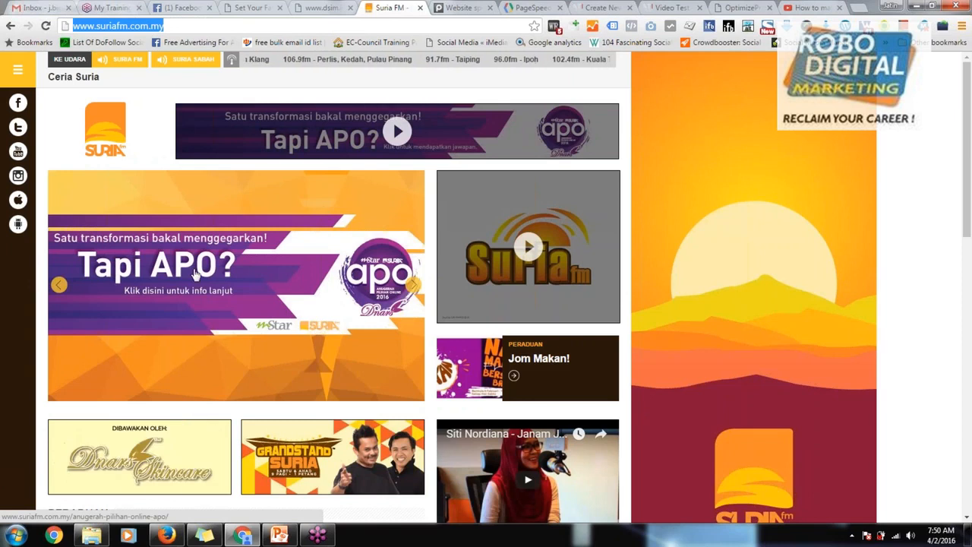
pyautogui.click(672, 8)
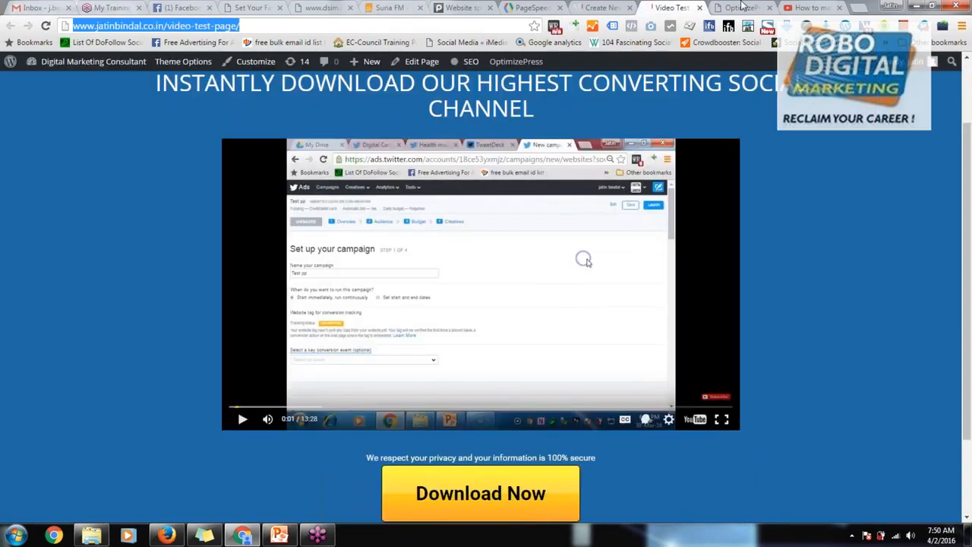
# Step: Open the package pricing on the OptimizePress site and highlight the Core Package's site allowance and price
pyautogui.click(741, 8)
pyautogui.scroll(2, 363, 207)
pyautogui.scroll(10, 364, 206)
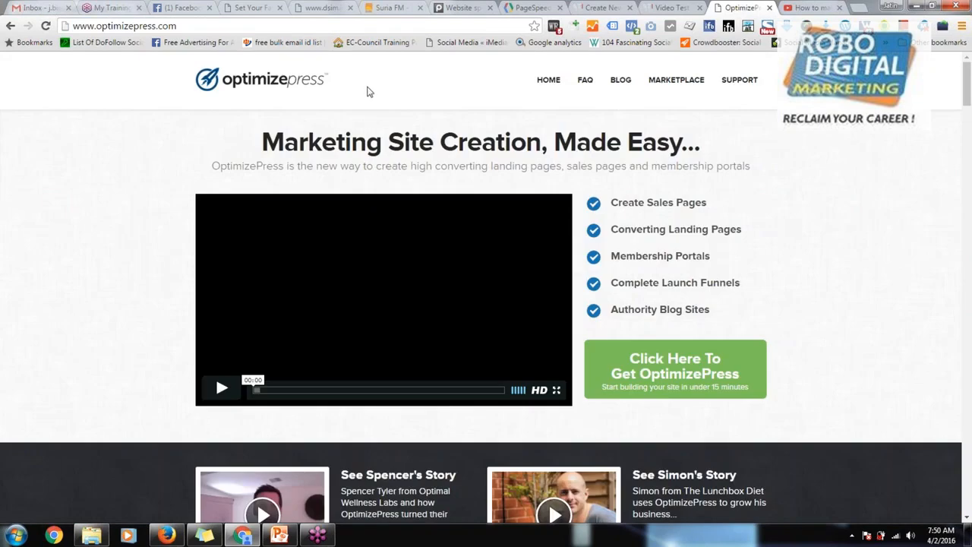
pyautogui.click(695, 385)
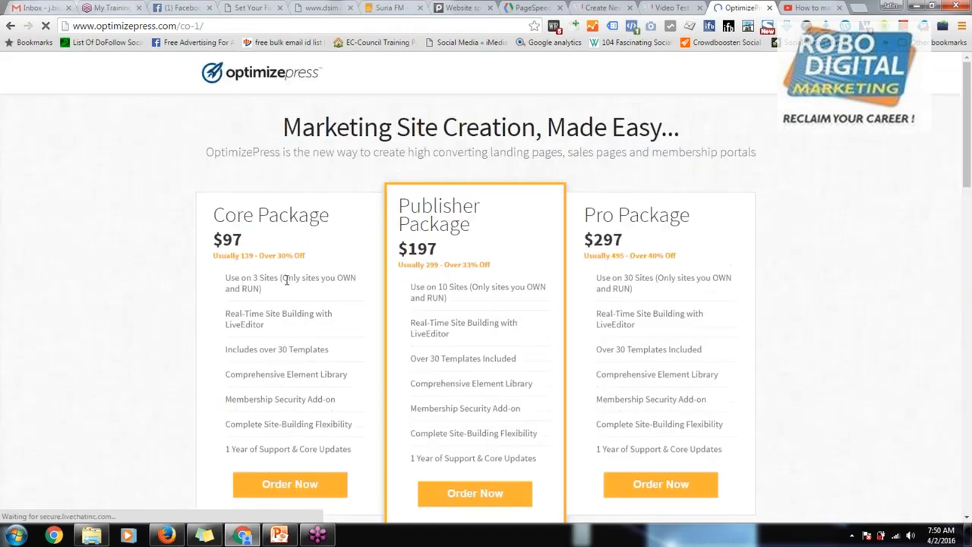
pyautogui.moveTo(221, 281); pyautogui.dragTo(267, 290)
pyautogui.moveTo(213, 239); pyautogui.dragTo(245, 241)
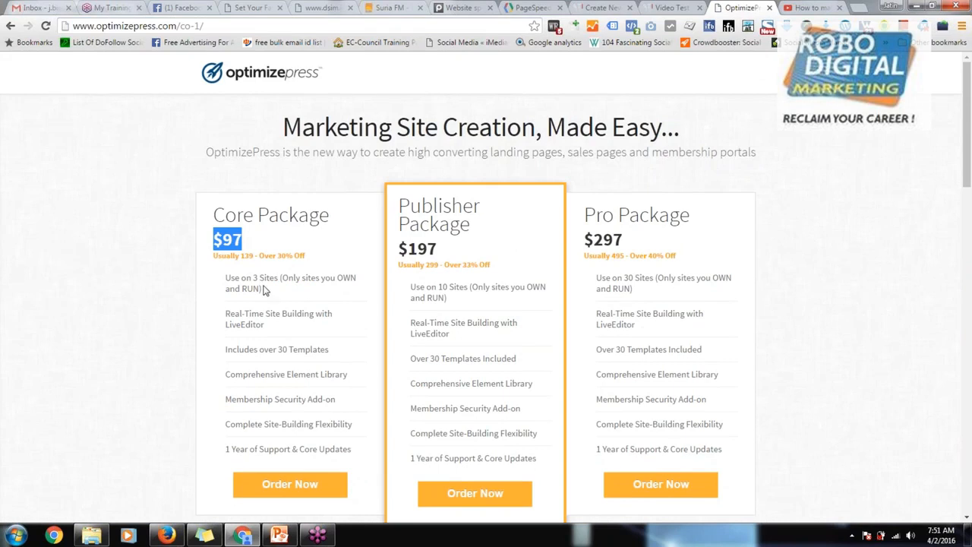
# Step: Go to Google Drive through Gmail and open the "Optimizepress Link" document in the PP-13 March folder
pyautogui.click(669, 7)
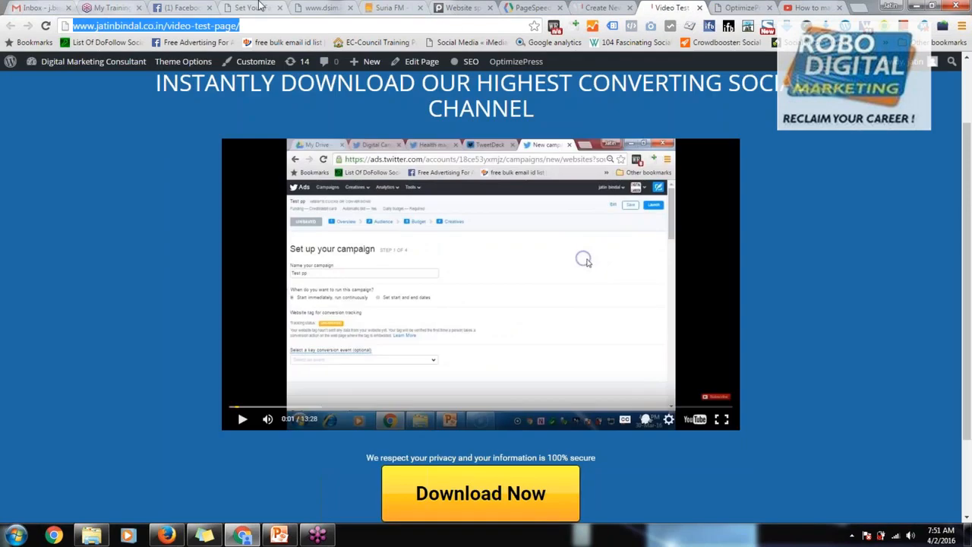
pyautogui.click(42, 7)
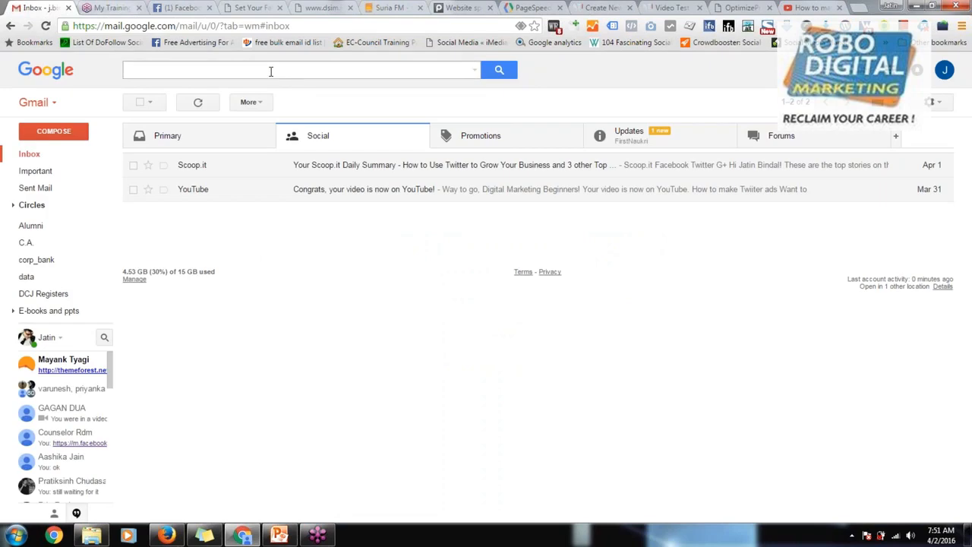
pyautogui.click(271, 72)
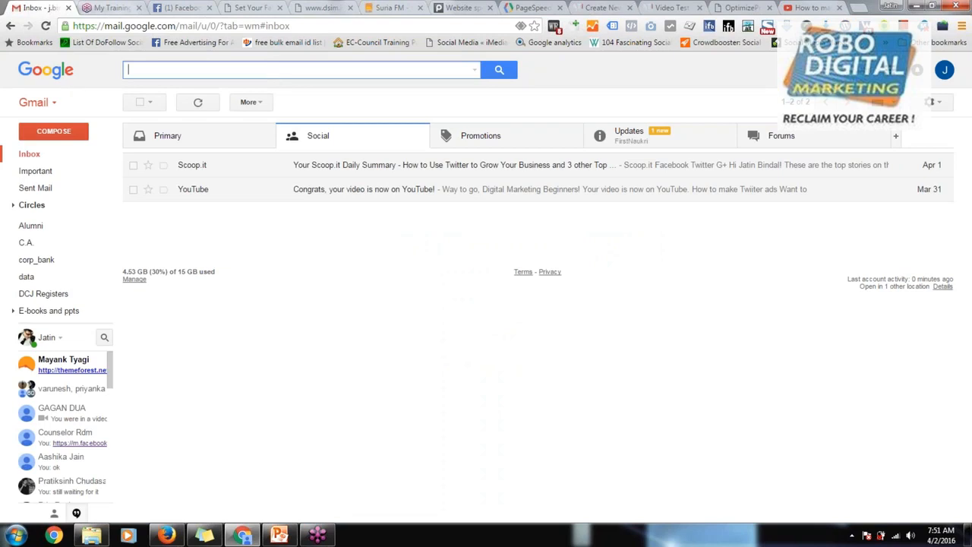
pyautogui.click(891, 76)
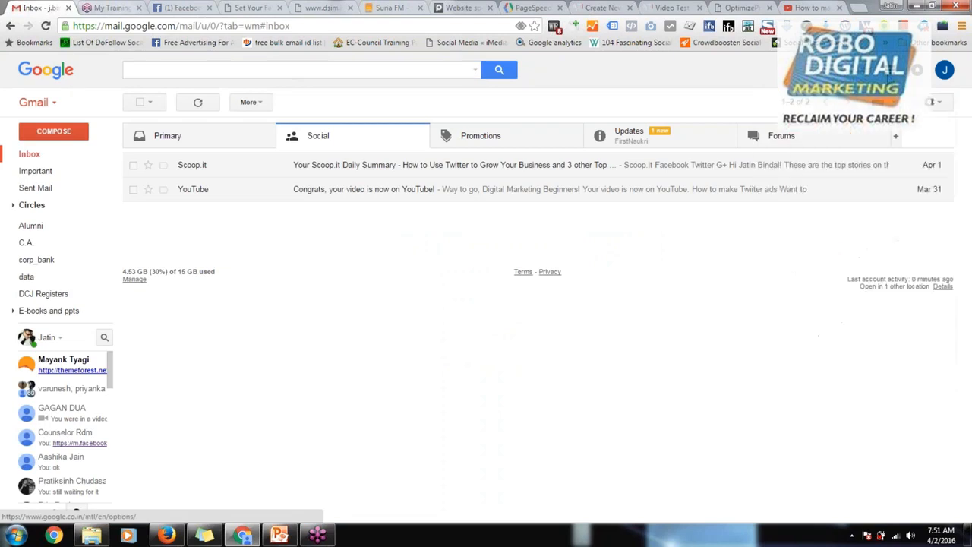
pyautogui.click(909, 140)
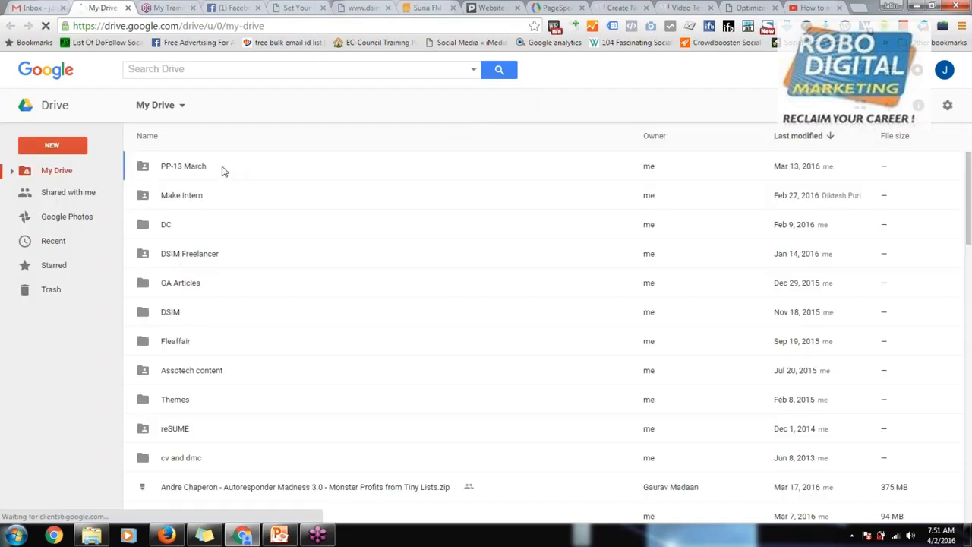
pyautogui.doubleClick(222, 167)
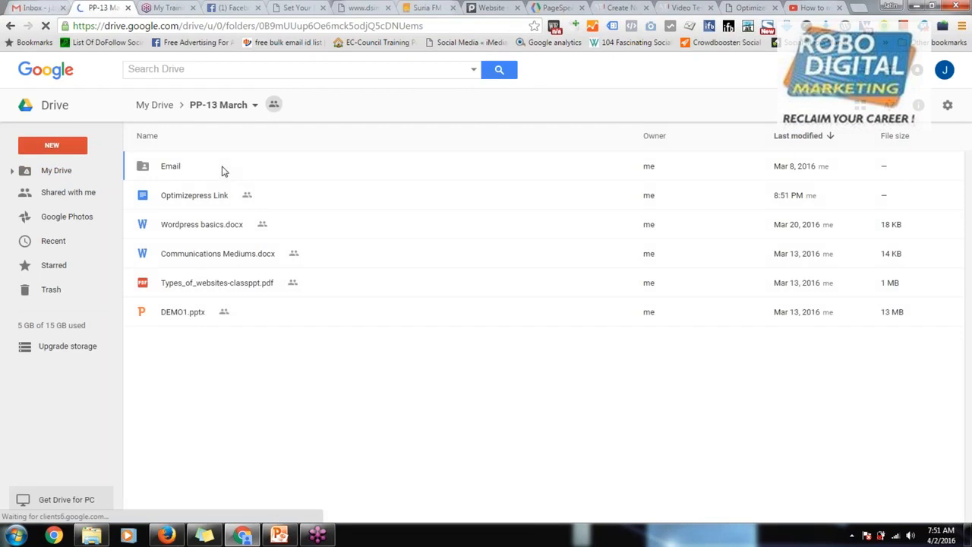
pyautogui.doubleClick(216, 199)
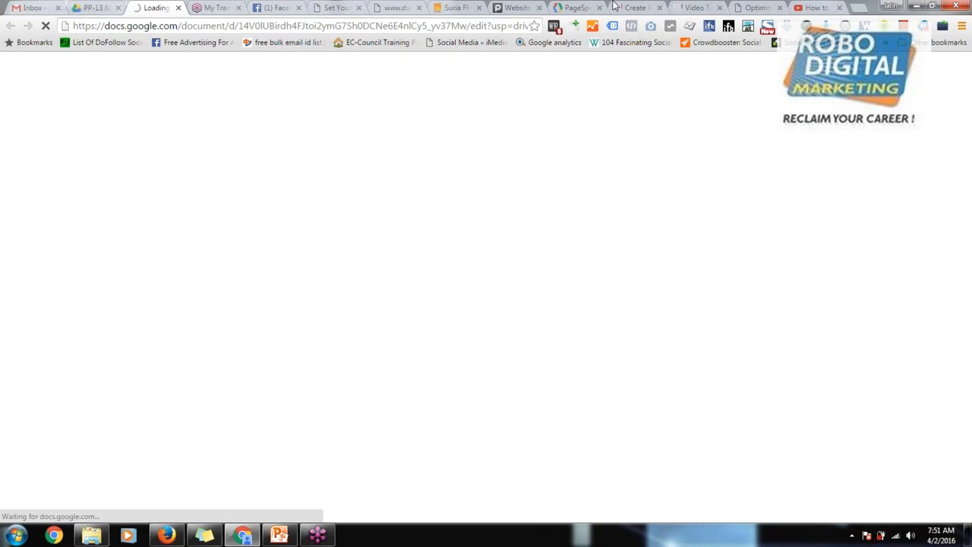
# Step: Check the PageSpeed Insights results, then select the URL under "Optimizepress Link" in the Google Docs document
pyautogui.click(579, 7)
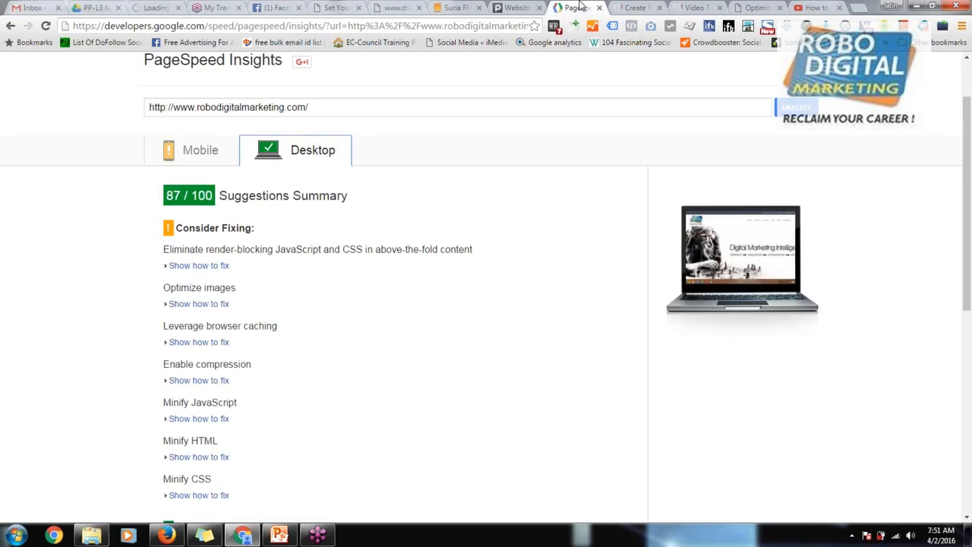
pyautogui.click(160, 7)
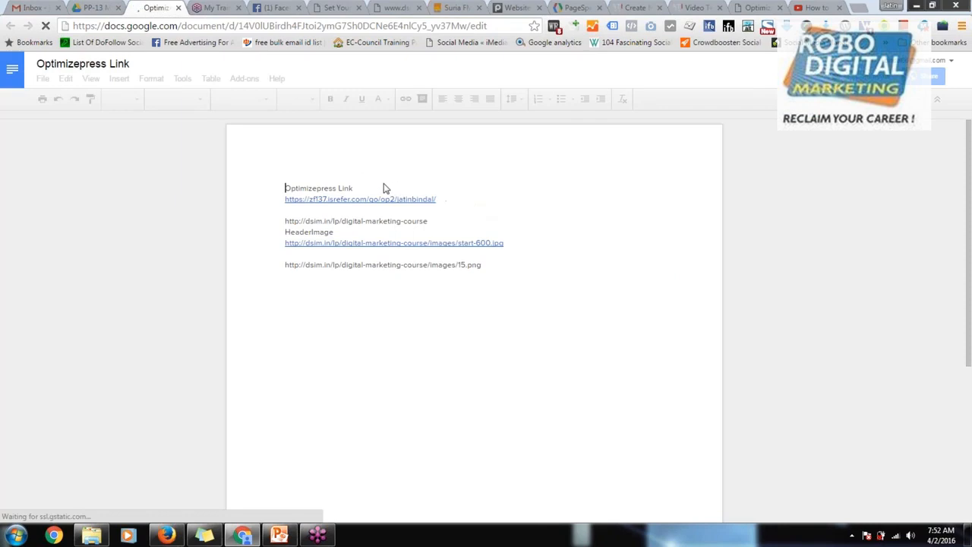
pyautogui.click(442, 199)
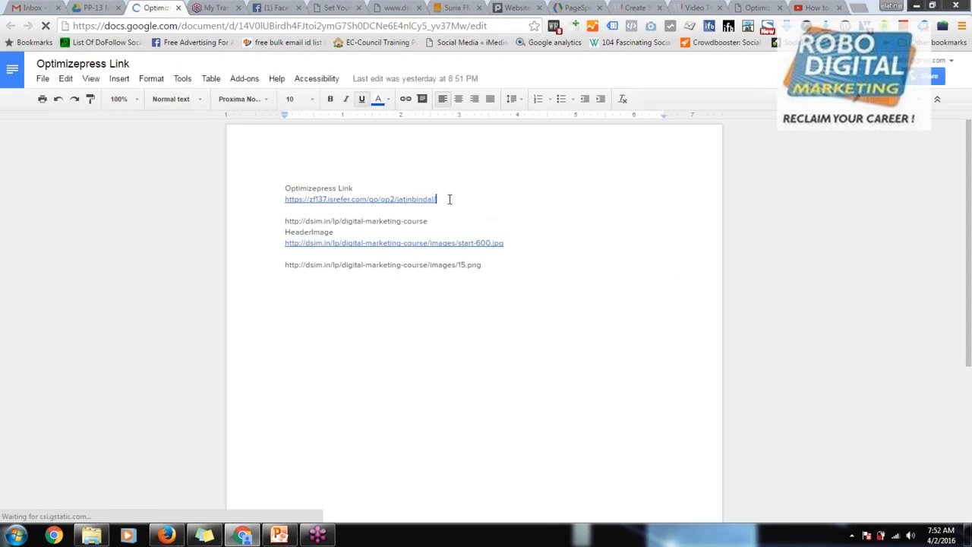
pyautogui.moveTo(453, 197); pyautogui.dragTo(280, 200)
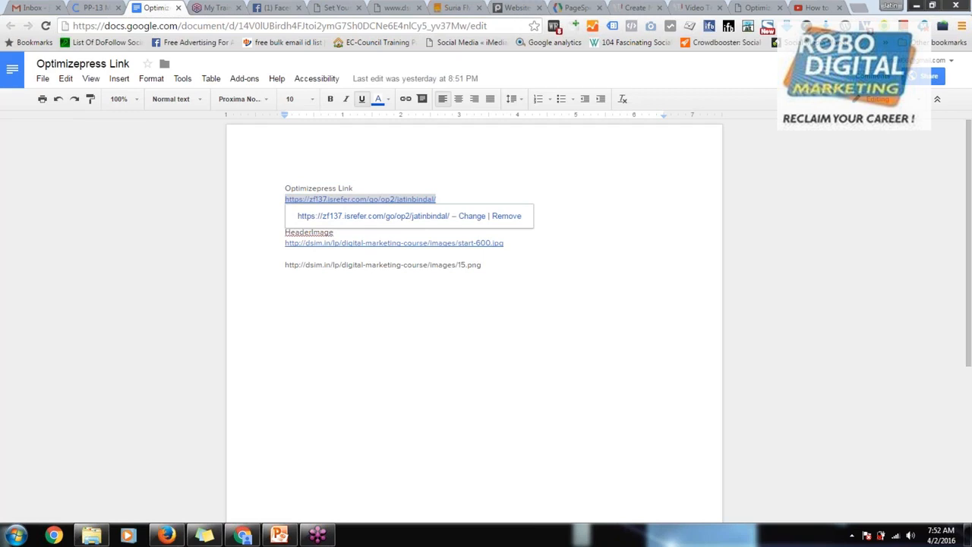
# Step: Revisit the LiveEditor, the published video page and the OptimizePress package pricing
pyautogui.click(635, 7)
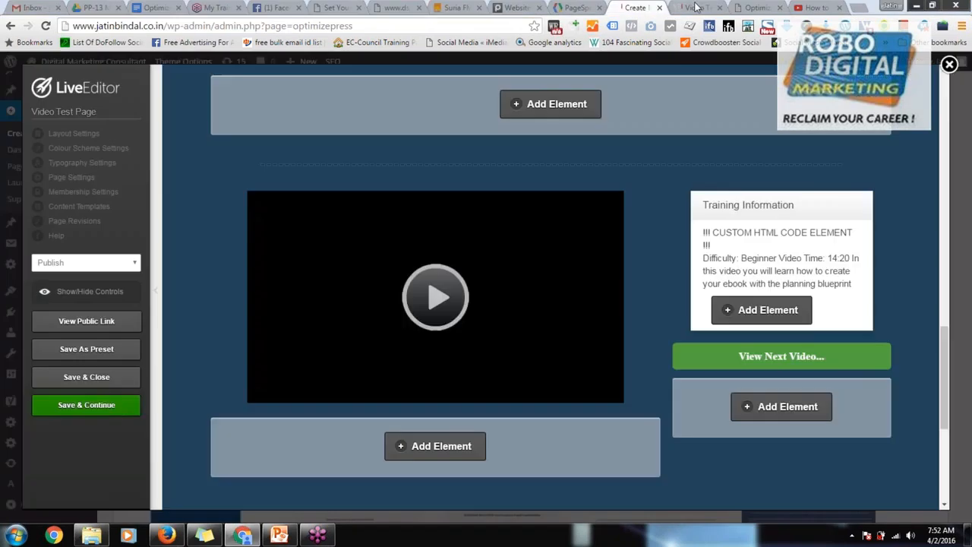
pyautogui.click(698, 6)
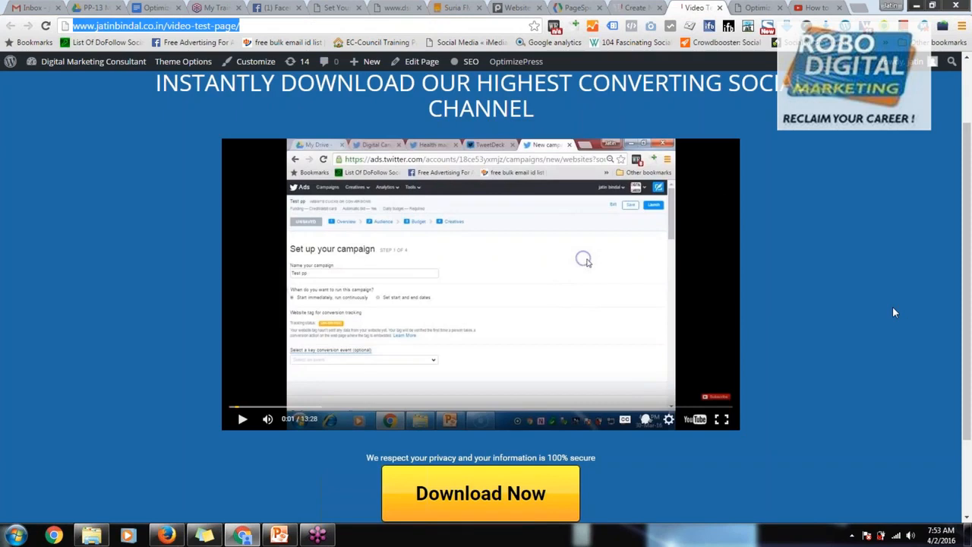
pyautogui.click(752, 8)
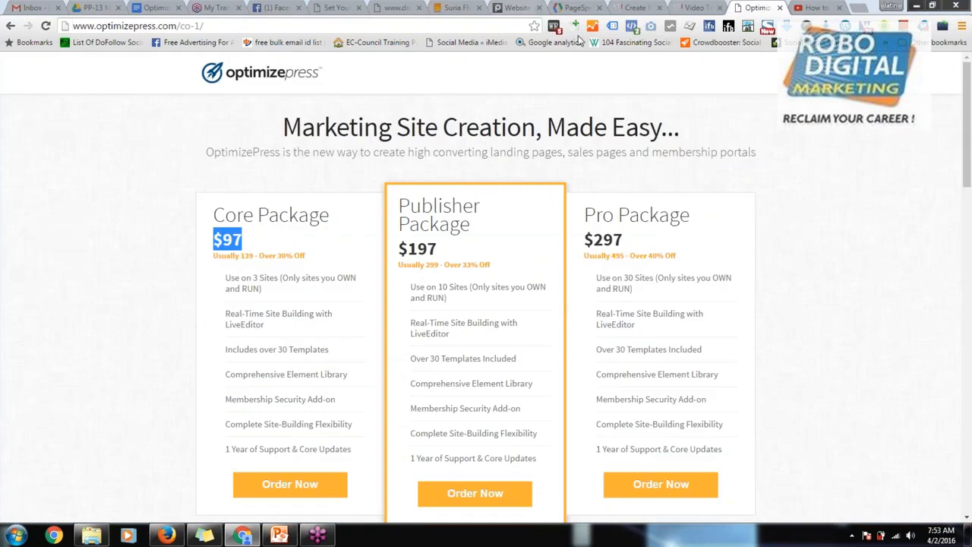
# Step: Return to the Video Test Page in the LiveEditor, close the editor, confirm leaving, and show the start of the OptimizePress Create New Page screen
pyautogui.click(580, 7)
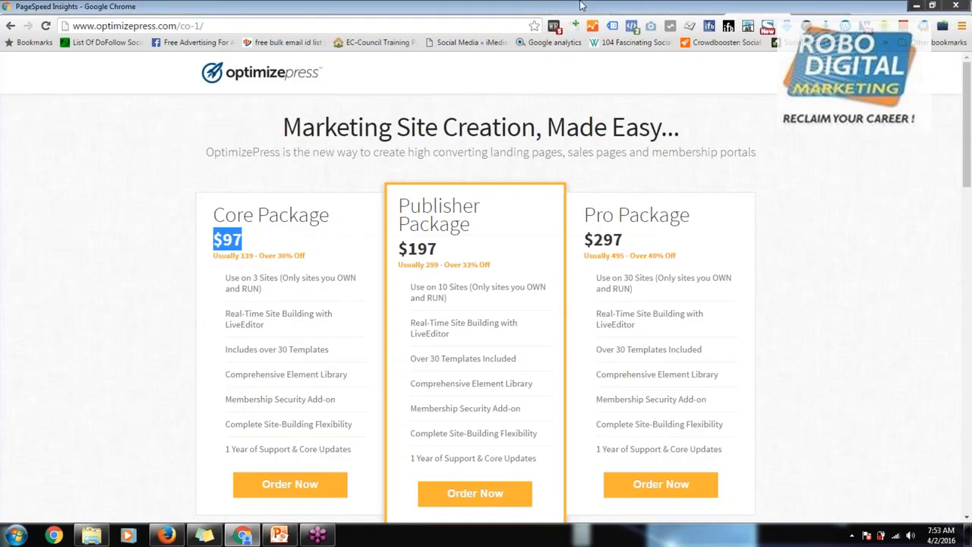
pyautogui.click(635, 8)
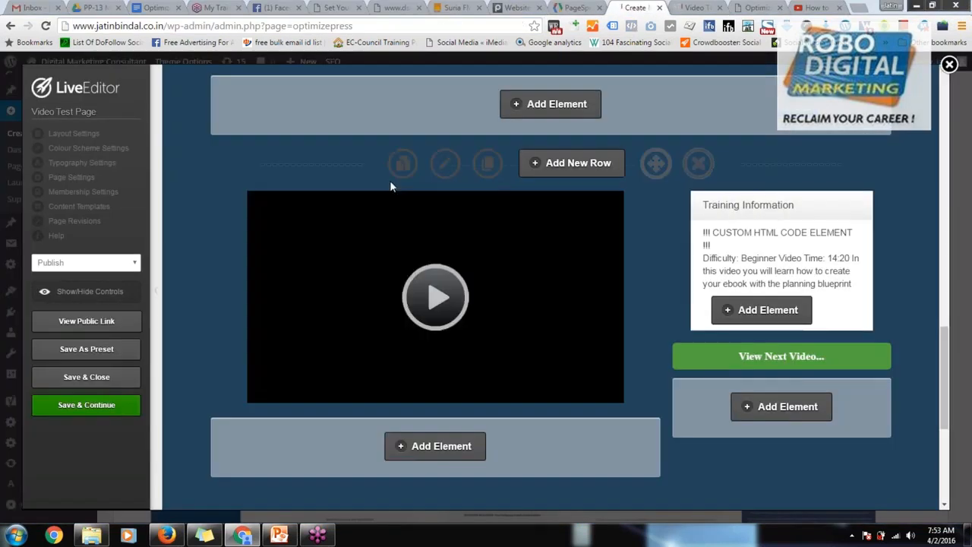
pyautogui.scroll(2, 390, 180)
pyautogui.scroll(4, 622, 162)
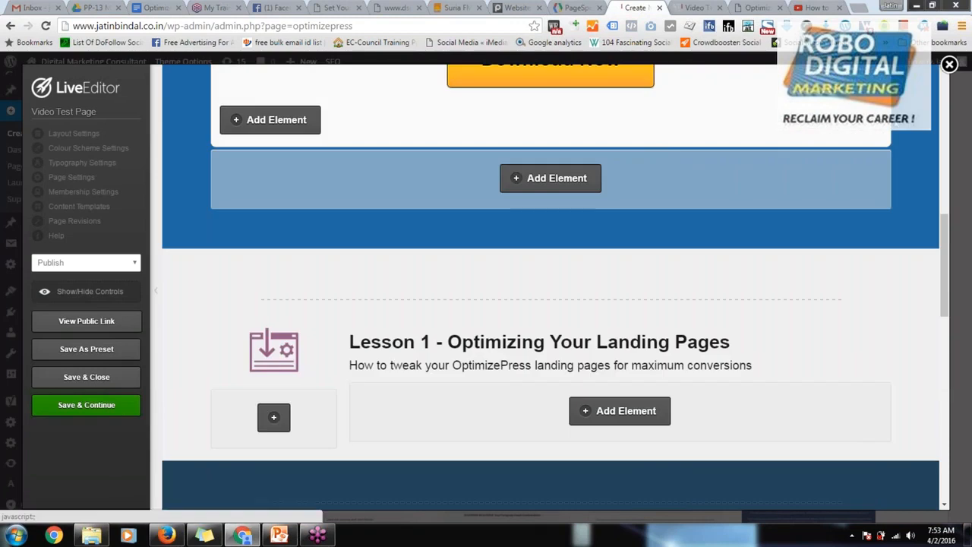
pyautogui.scroll(4, 750, 177)
pyautogui.scroll(4, 857, 138)
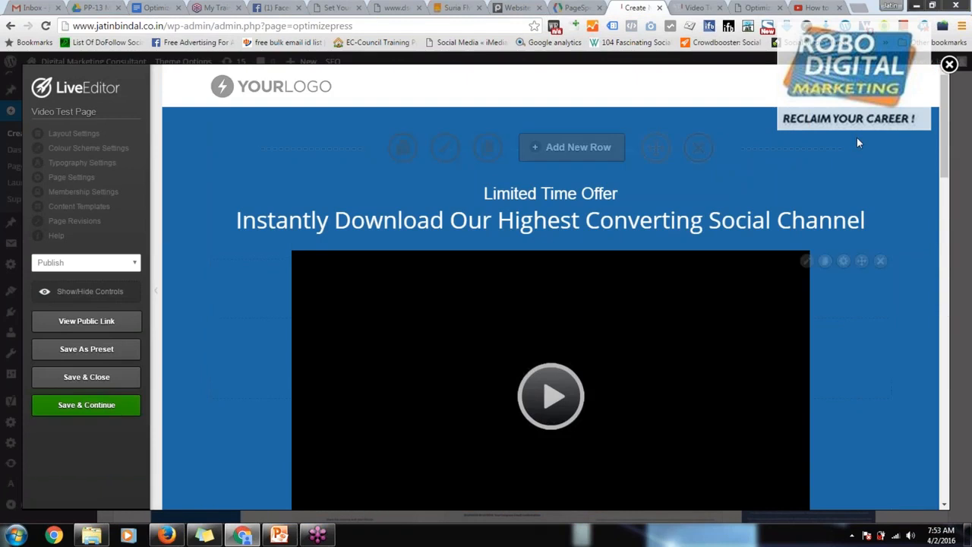
pyautogui.click(948, 67)
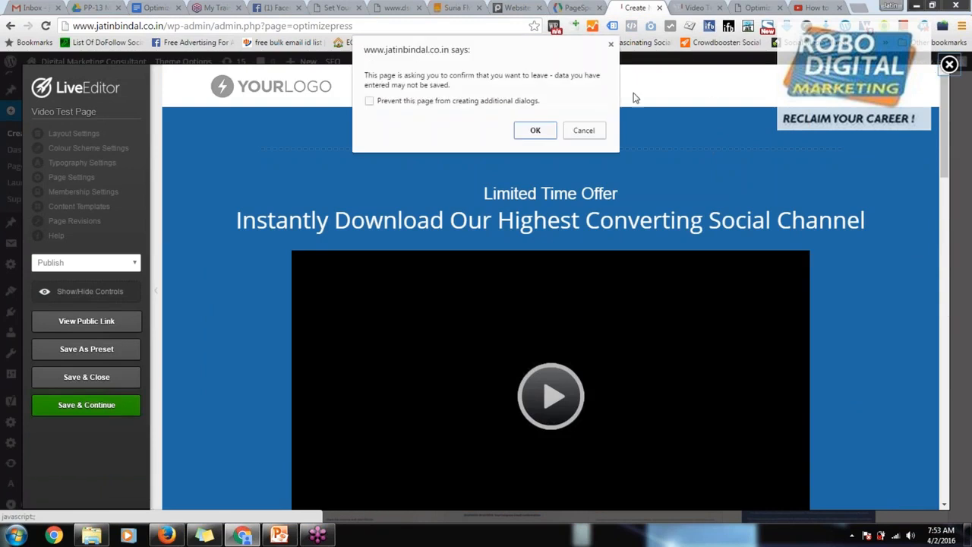
pyautogui.click(545, 131)
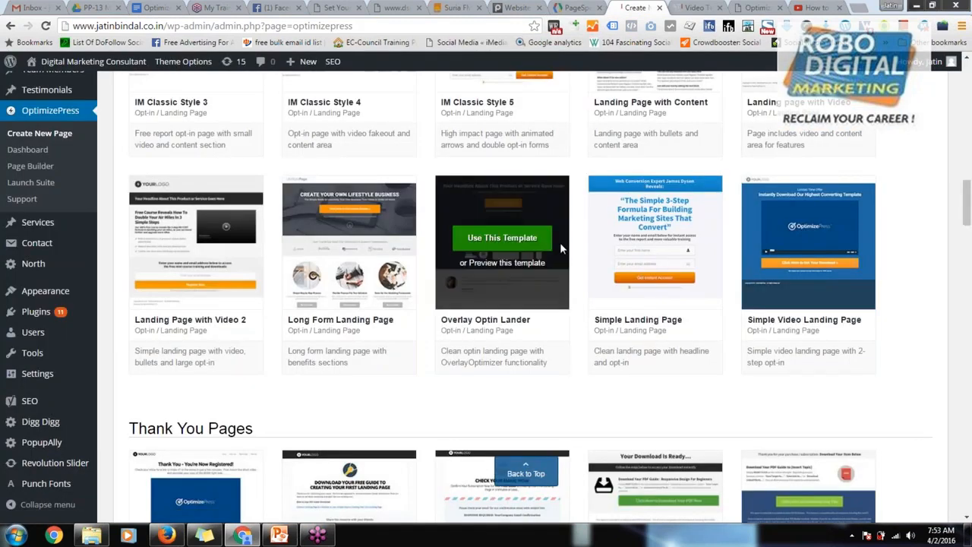
pyautogui.scroll(9, 524, 456)
pyautogui.scroll(8, 547, 240)
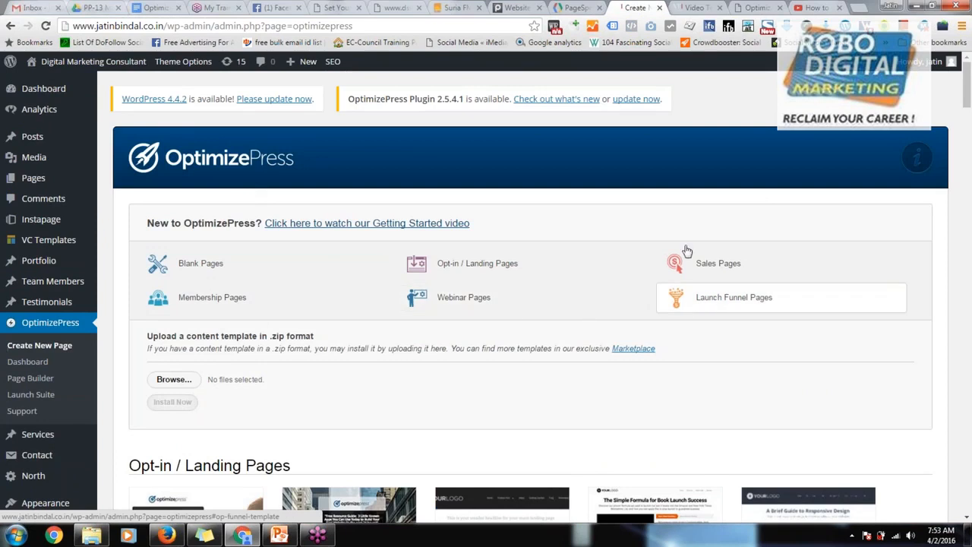
# Step: Open members.optimizepress.com in a new tab, log in with the prefilled credentials, and close the surplus blank tabs
pyautogui.click(857, 7)
pyautogui.click(857, 7)
pyautogui.click(858, 7)
pyautogui.write('mem')
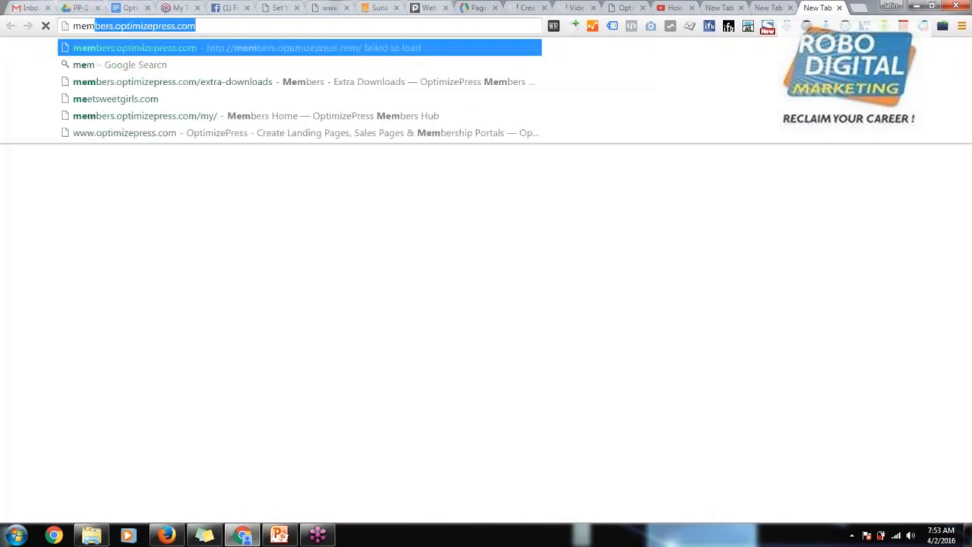
pyautogui.press('Return')
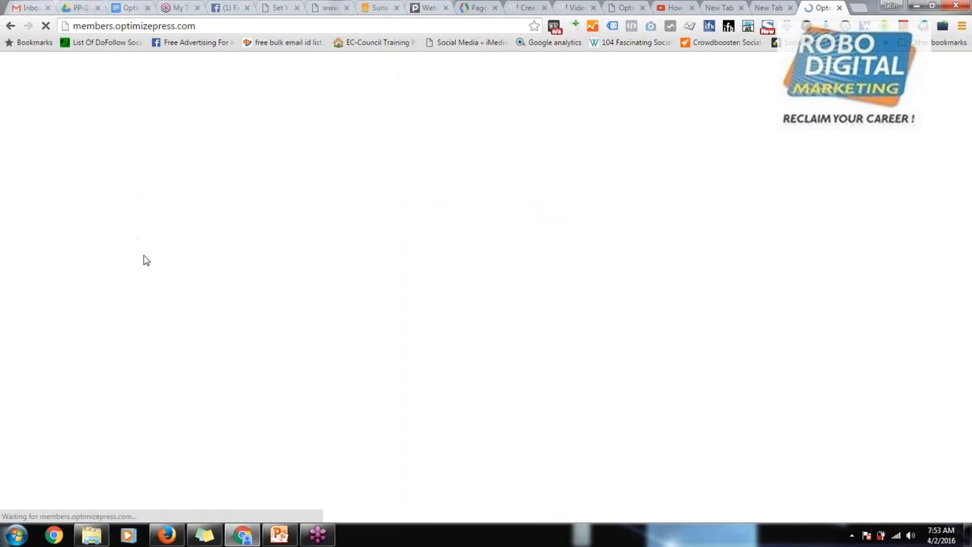
pyautogui.click(568, 300)
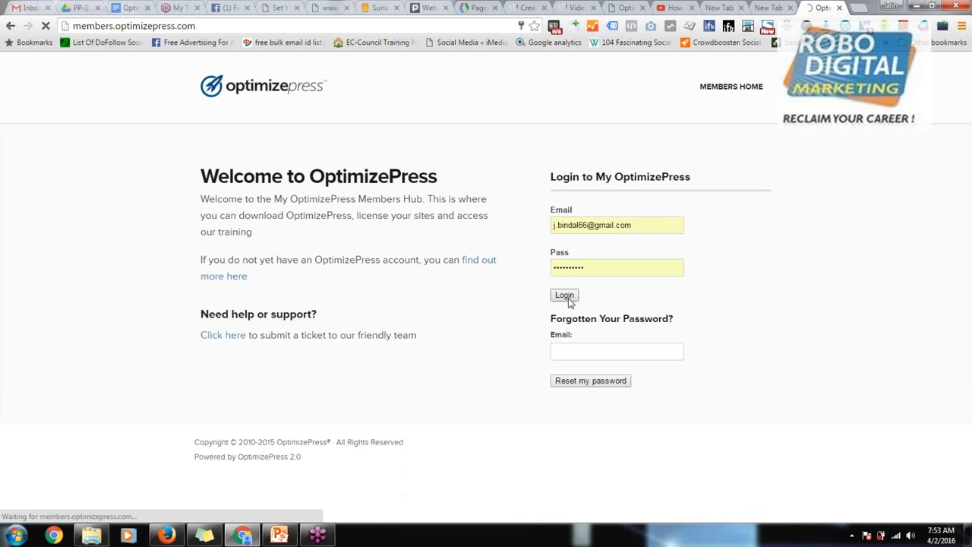
pyautogui.click(743, 9)
pyautogui.click(751, 8)
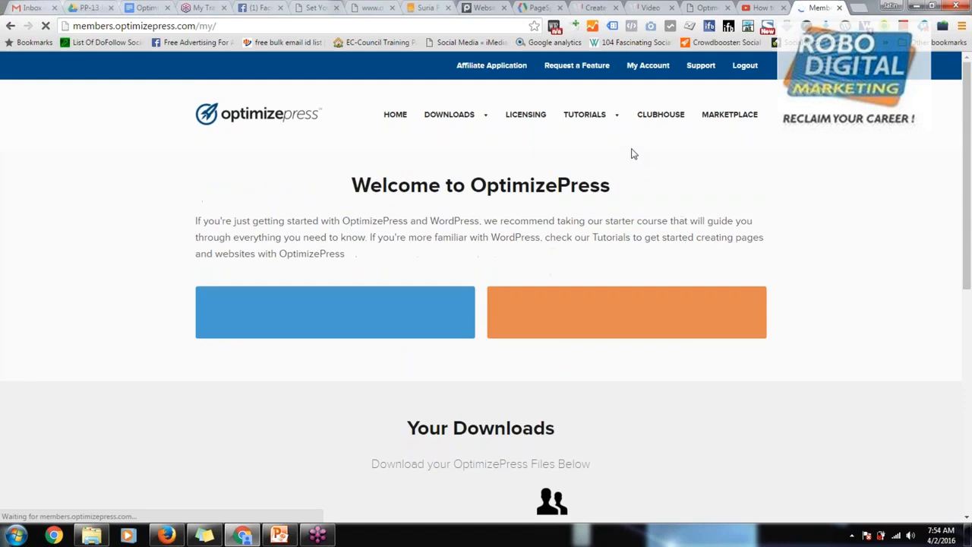
# Step: Review the members home page, including the download options and the training topics under "What Do You Want to do with OptimizePress Today?"
pyautogui.moveTo(471, 119)
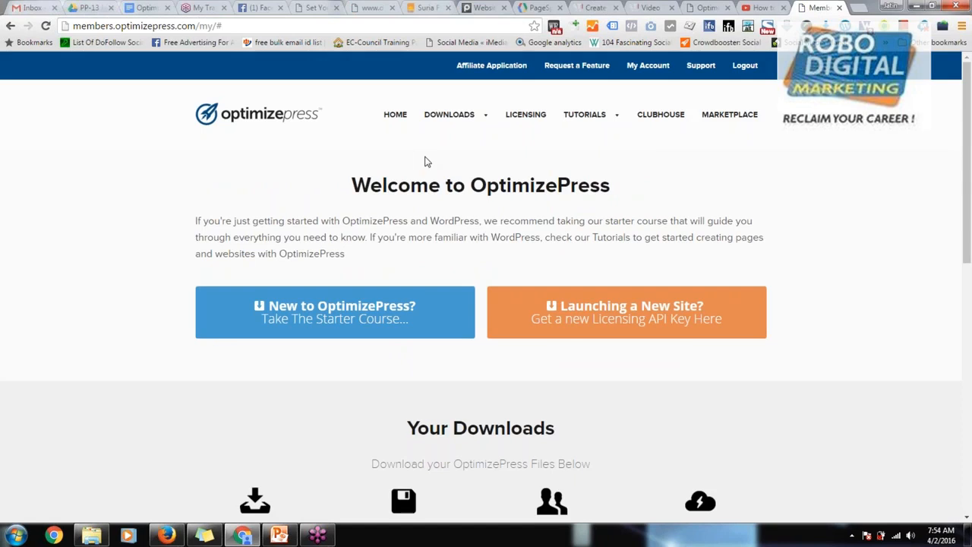
pyautogui.scroll(-3, 430, 167)
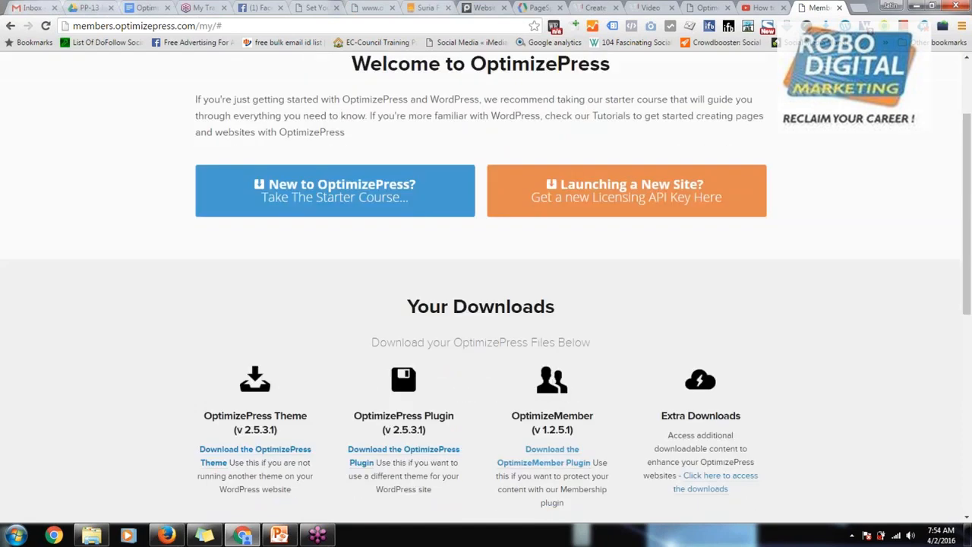
pyautogui.scroll(-3, 486, 289)
pyautogui.scroll(-7, 486, 288)
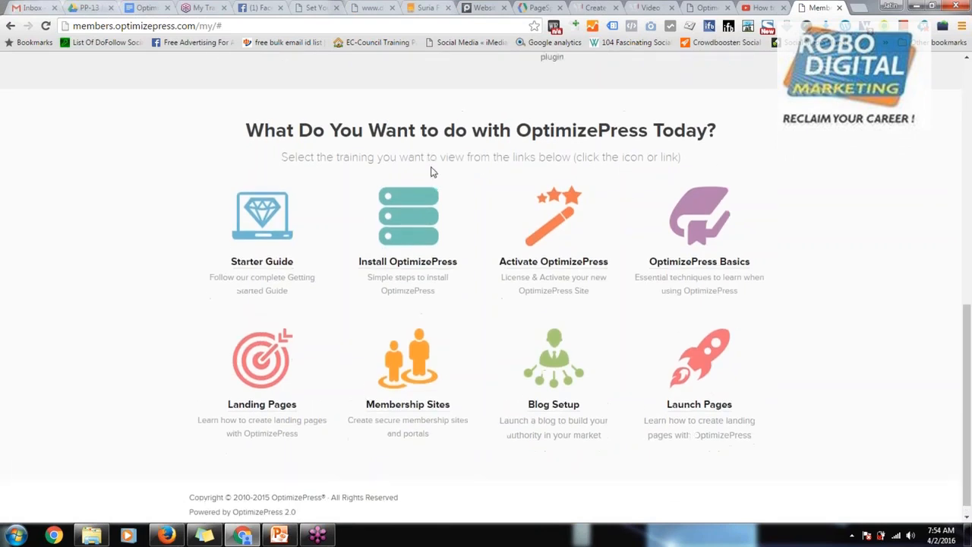
pyautogui.scroll(13, 430, 172)
pyautogui.moveTo(447, 124)
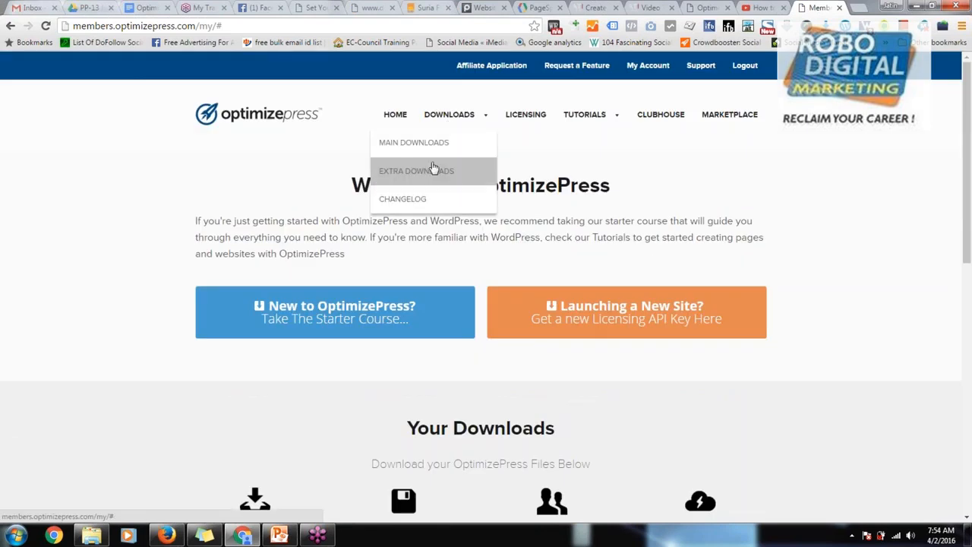
pyautogui.click(459, 123)
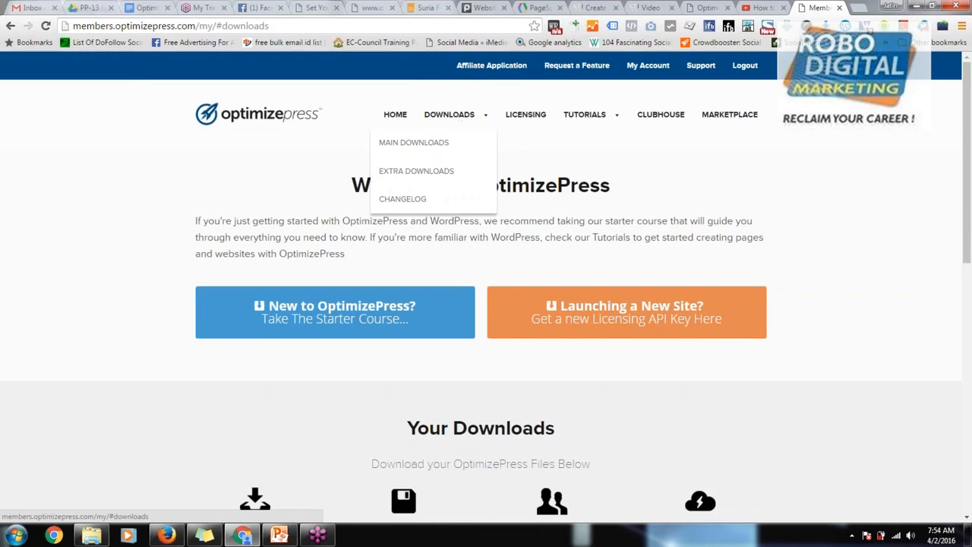
pyautogui.scroll(-5, 463, 300)
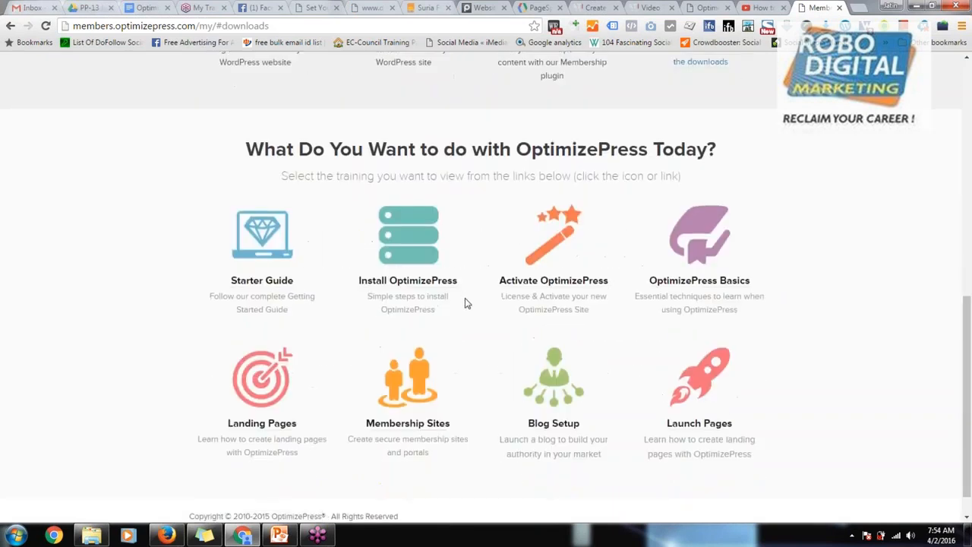
# Step: Open the Membership Sites training and look through its tutorials on membership elements and protecting content
pyautogui.click(406, 390)
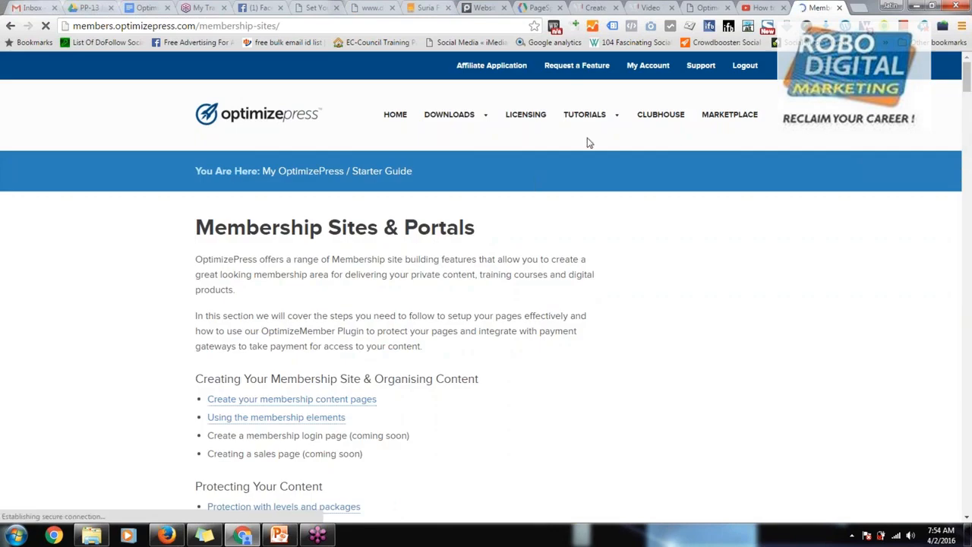
pyautogui.scroll(-8, 607, 233)
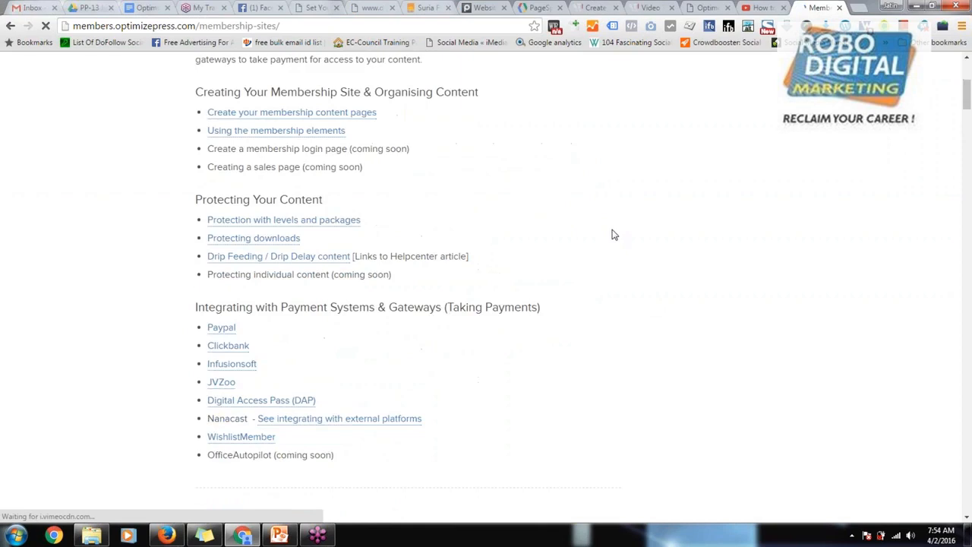
pyautogui.scroll(-11, 614, 235)
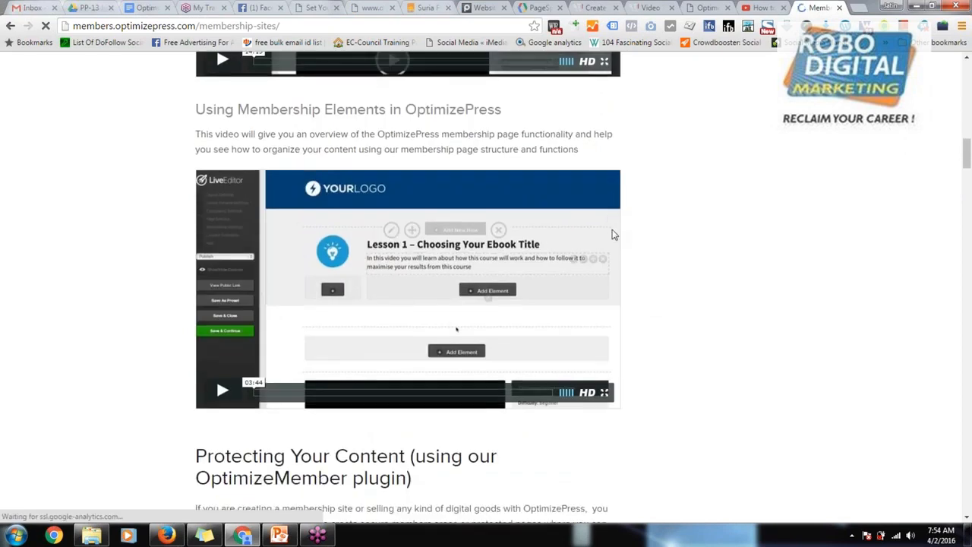
pyautogui.scroll(-4, 615, 237)
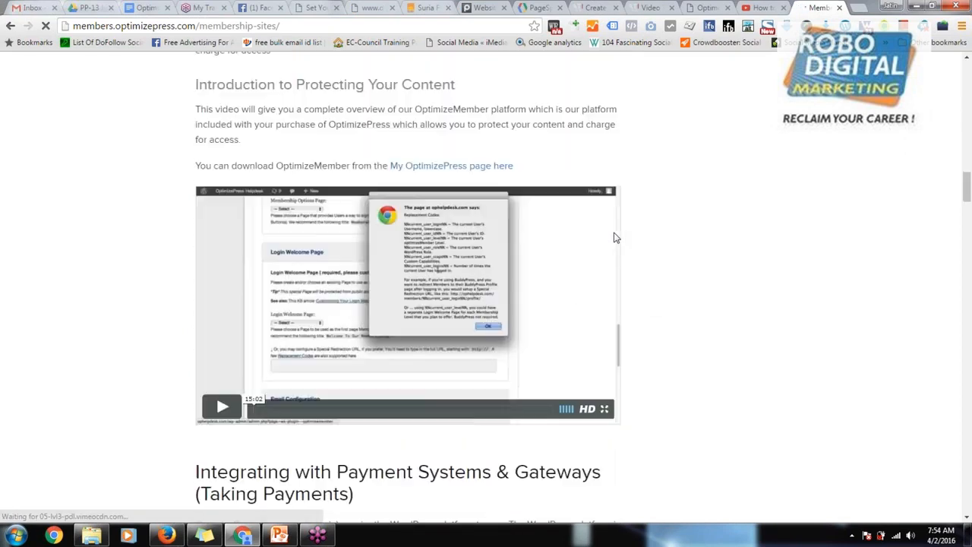
pyautogui.scroll(13, 615, 238)
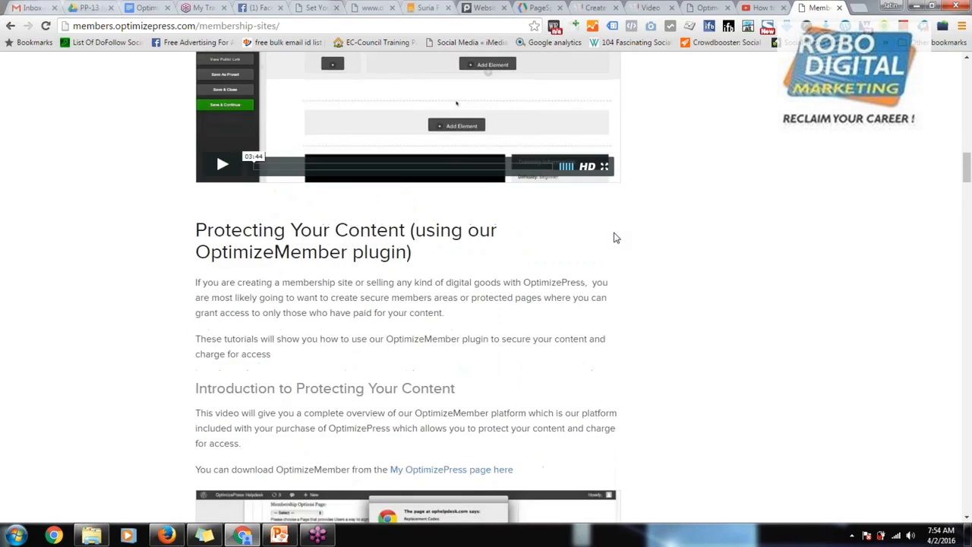
pyautogui.scroll(12, 616, 238)
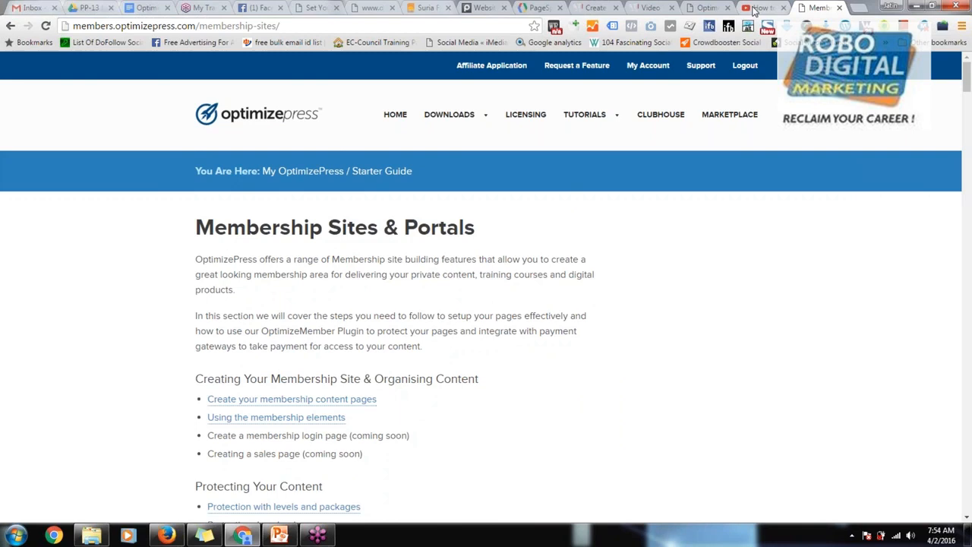
# Step: Close the YouTube, Facebook, blog, Suria FM, PageSpeed Insights, WordPress admin and other leftover site tabs, keeping the Membership Sites & Portals page open
pyautogui.click(758, 8)
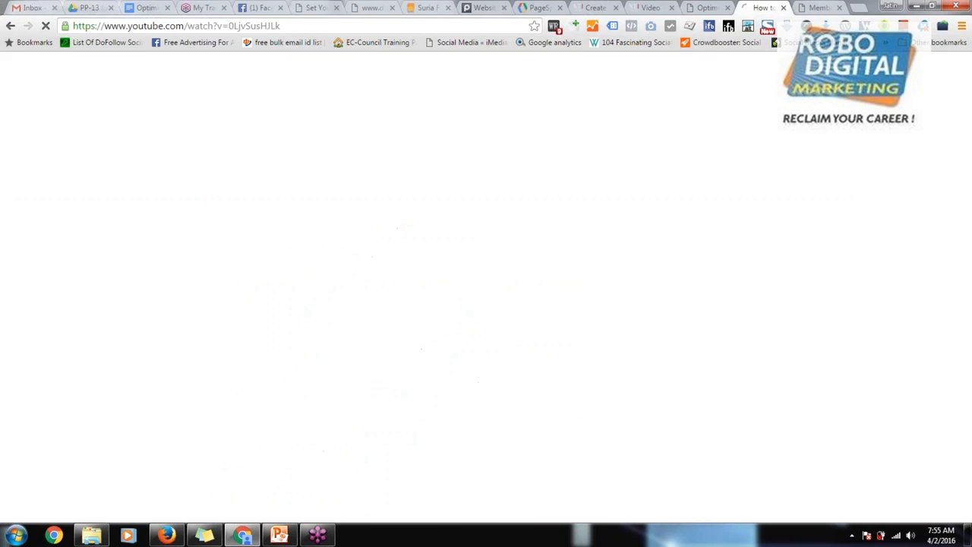
pyautogui.click(783, 7)
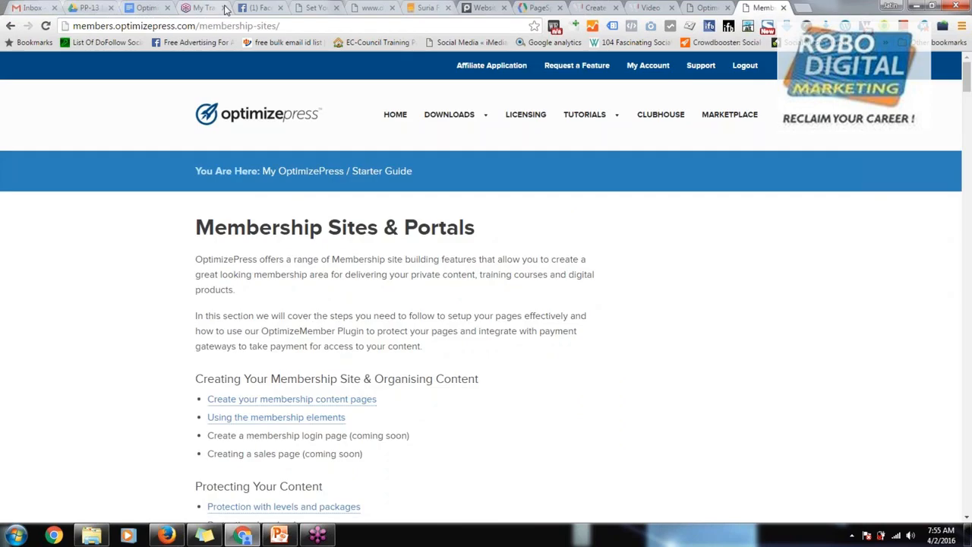
pyautogui.click(254, 9)
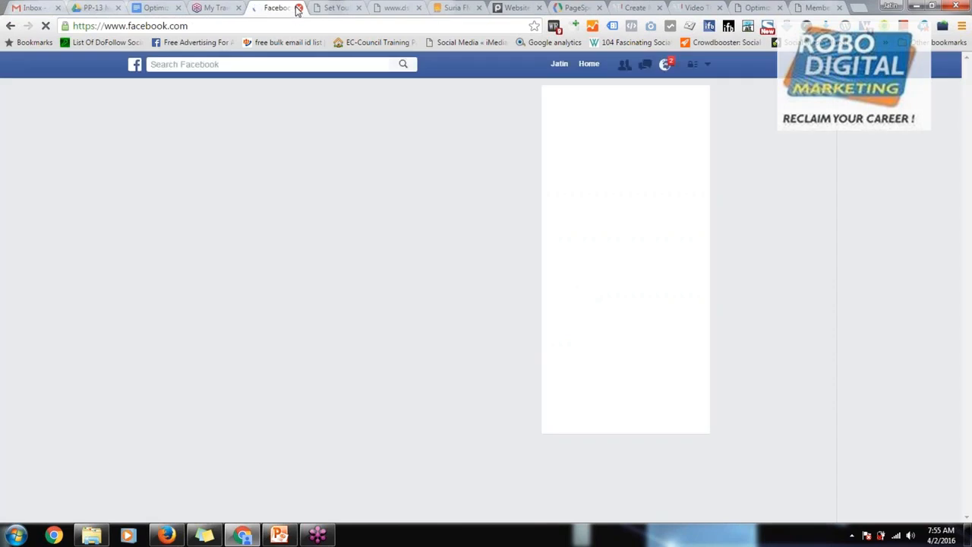
pyautogui.click(297, 7)
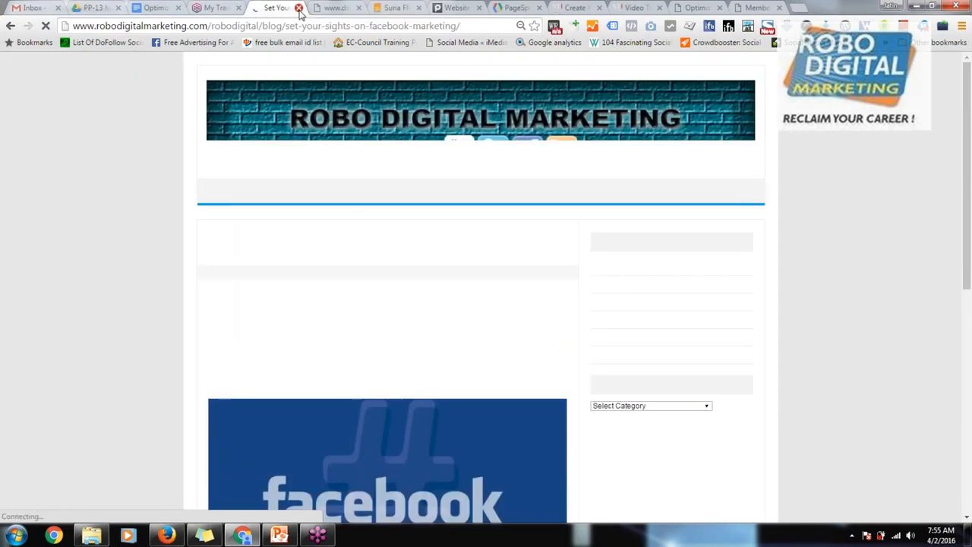
pyautogui.click(299, 7)
pyautogui.click(299, 8)
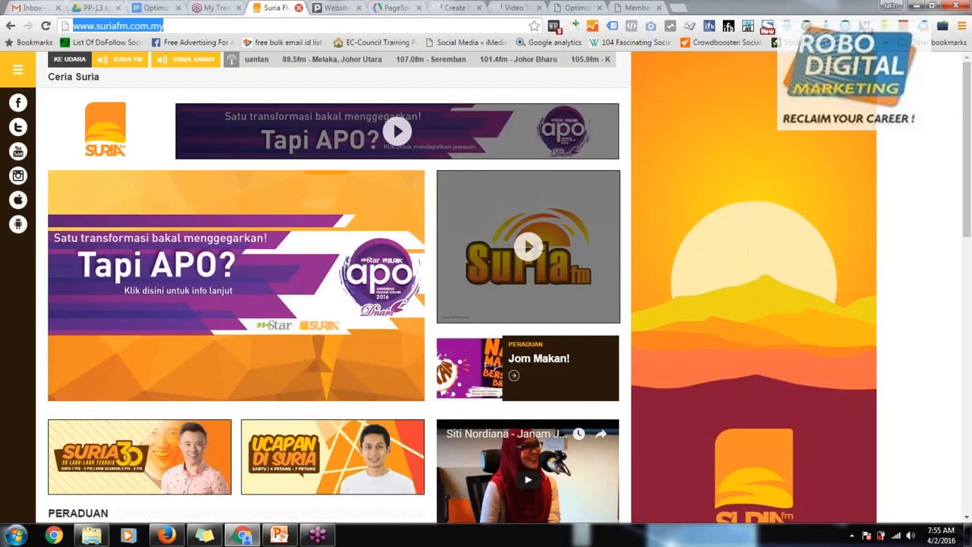
pyautogui.click(298, 8)
pyautogui.click(298, 7)
pyautogui.click(299, 7)
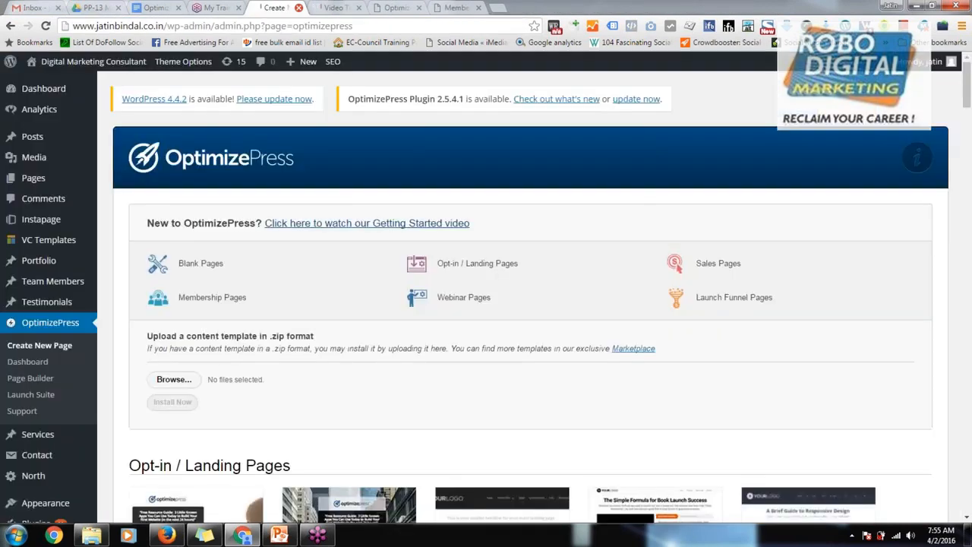
pyautogui.click(299, 7)
pyautogui.click(299, 7)
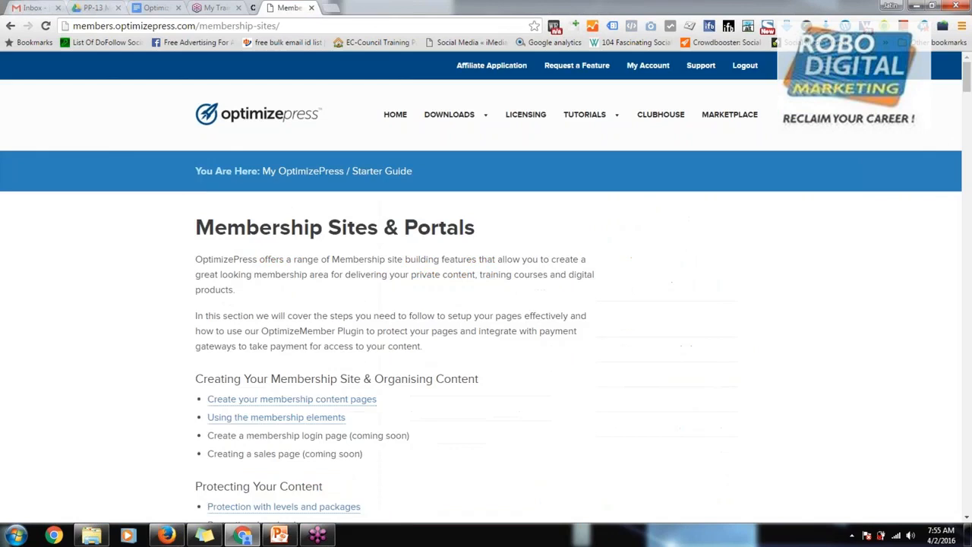